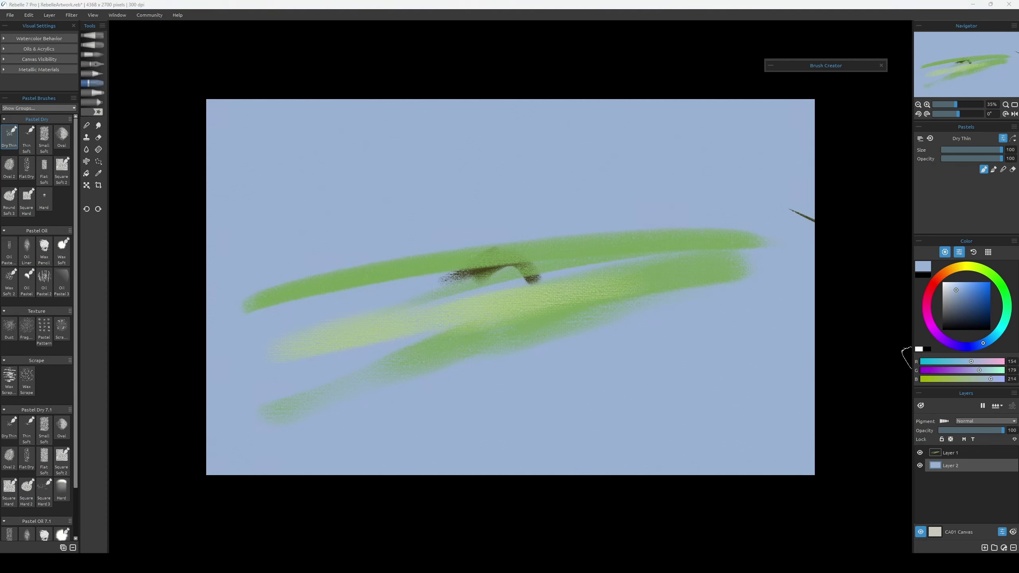
# Block in broad green hills with ochre patches and a pale grey path on Layer 1 using the Dry Thin pastel.
pyautogui.click(951, 452)
pyautogui.moveTo(602, 248)
pyautogui.mouseDown()
pyautogui.moveTo(264, 346)
pyautogui.moveTo(648, 279)
pyautogui.moveTo(191, 321)
pyautogui.moveTo(719, 318)
pyautogui.moveTo(361, 426)
pyautogui.mouseUp()
pyautogui.keyDown('alt'); pyautogui.click(577, 311); pyautogui.keyUp('alt')
pyautogui.moveTo(577, 311)
pyautogui.mouseDown()
pyautogui.moveTo(639, 371)
pyautogui.moveTo(719, 364)
pyautogui.moveTo(401, 441)
pyautogui.moveTo(713, 437)
pyautogui.moveTo(732, 341)
pyautogui.moveTo(681, 350)
pyautogui.mouseUp()
pyautogui.moveTo(665, 387)
pyautogui.mouseDown()
pyautogui.moveTo(665, 354)
pyautogui.moveTo(718, 346)
pyautogui.mouseUp()
pyautogui.keyDown('alt'); pyautogui.click(673, 359); pyautogui.keyUp('alt')
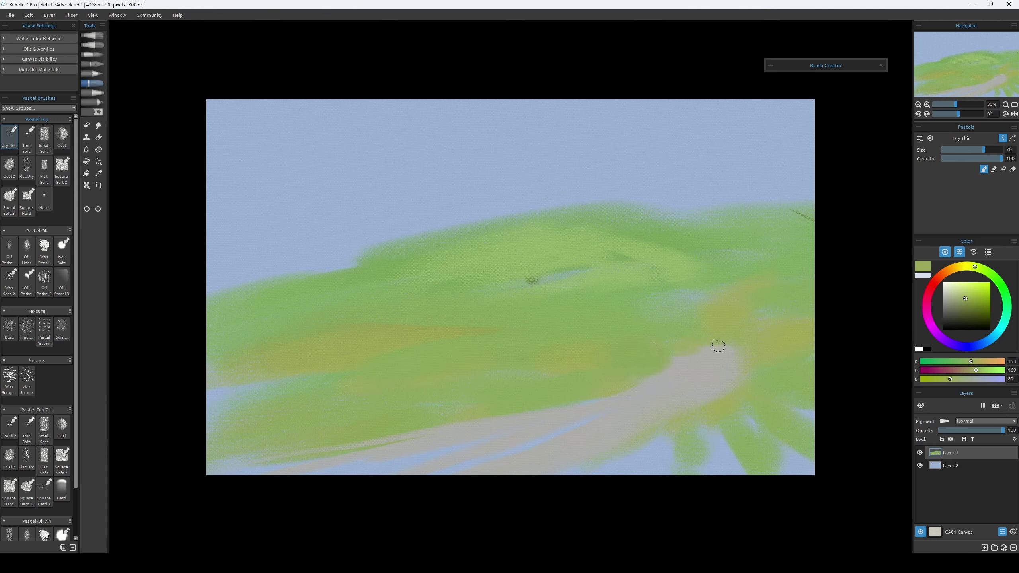
# Paint a dark green row of trees and its ground shadow across the middle hill, using sampled greens.
pyautogui.keyDown('alt'); pyautogui.click(480, 282); pyautogui.keyUp('alt')
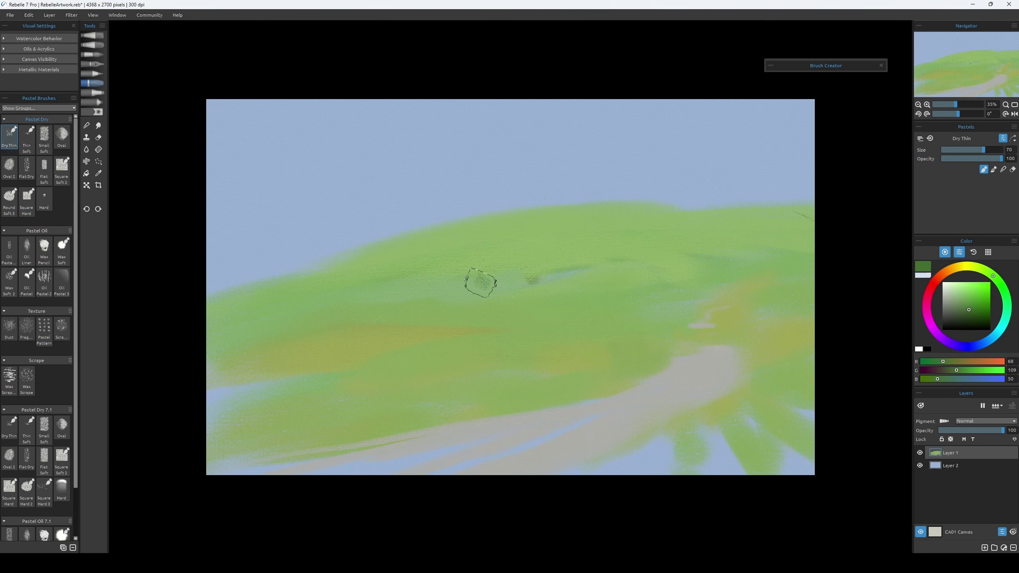
pyautogui.moveTo(479, 282)
pyautogui.mouseDown()
pyautogui.moveTo(517, 295)
pyautogui.moveTo(458, 273)
pyautogui.moveTo(369, 280)
pyautogui.mouseUp()
pyautogui.keyDown('alt'); pyautogui.click(501, 265); pyautogui.keyUp('alt')
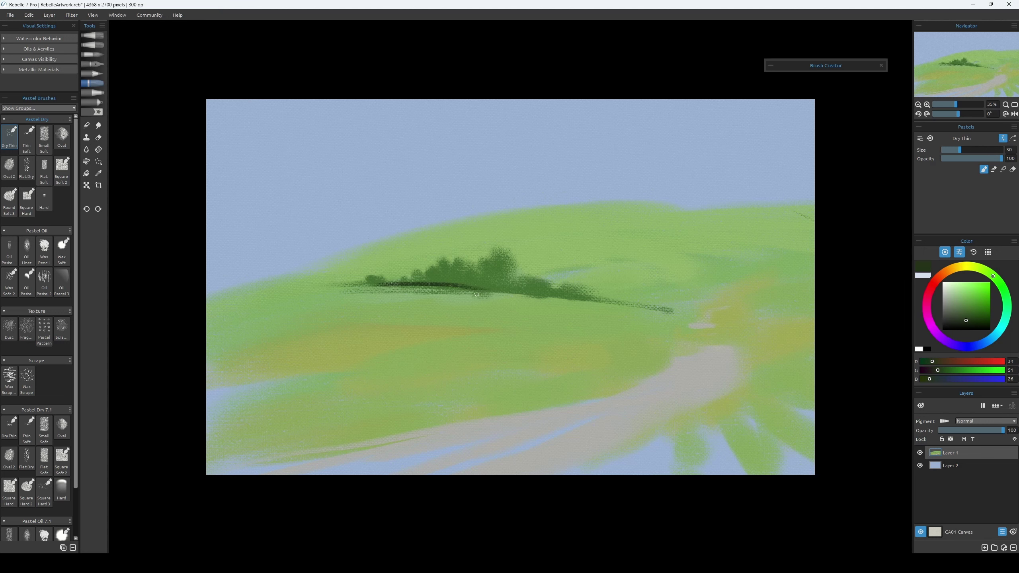
pyautogui.moveTo(477, 294); pyautogui.dragTo(410, 280)
pyautogui.keyDown('alt'); pyautogui.click(405, 276); pyautogui.keyUp('alt')
pyautogui.keyDown('alt'); pyautogui.click(399, 268); pyautogui.keyUp('alt')
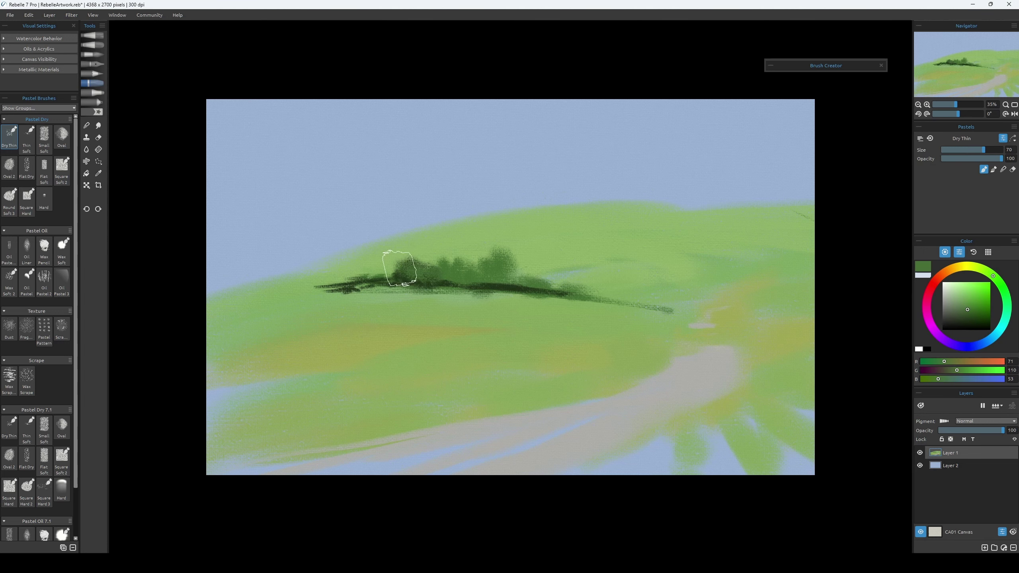
pyautogui.keyDown('alt'); pyautogui.click(373, 285); pyautogui.keyUp('alt')
pyautogui.keyDown('alt'); pyautogui.click(501, 281); pyautogui.keyUp('alt')
pyautogui.moveTo(478, 293); pyautogui.dragTo(520, 277)
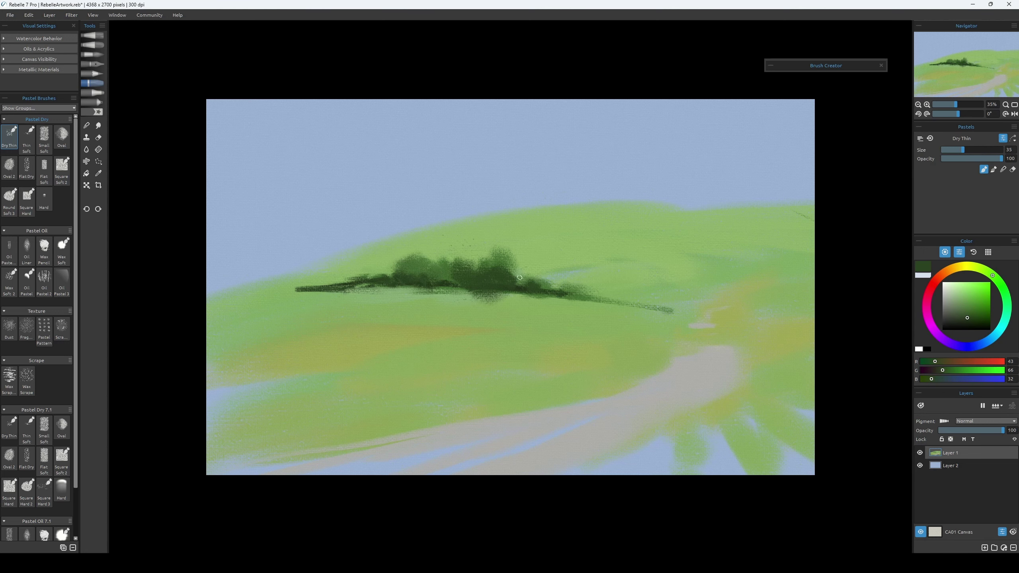
# Paint dark green tree clumps along the hilltop and on the slope below, varying them with sampled greens.
pyautogui.moveTo(517, 225)
pyautogui.mouseDown()
pyautogui.moveTo(610, 221)
pyautogui.moveTo(656, 233)
pyautogui.moveTo(682, 256)
pyautogui.mouseUp()
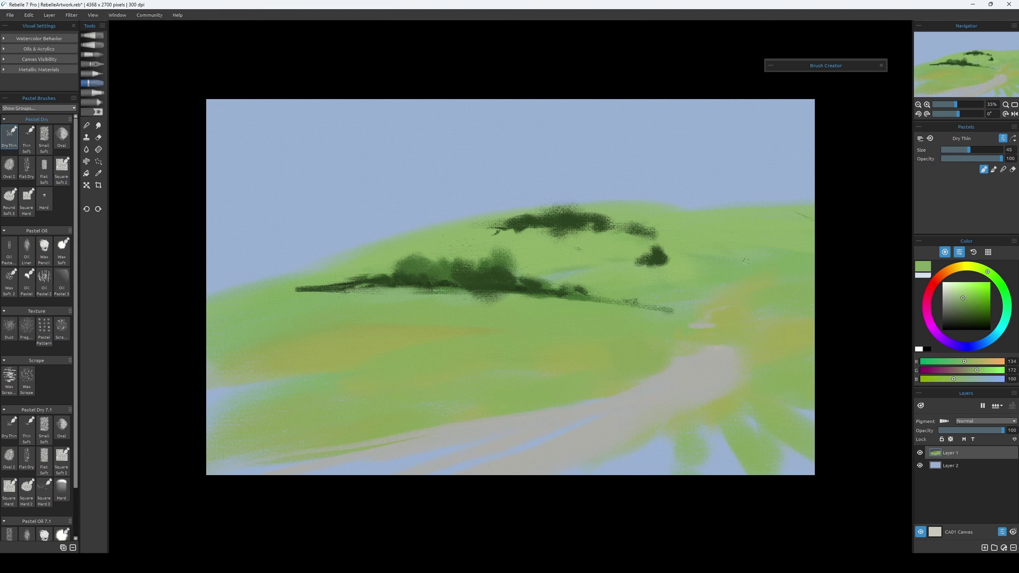
pyautogui.keyDown('alt'); pyautogui.click(620, 252); pyautogui.keyUp('alt')
pyautogui.keyDown('alt'); pyautogui.click(565, 242); pyautogui.keyUp('alt')
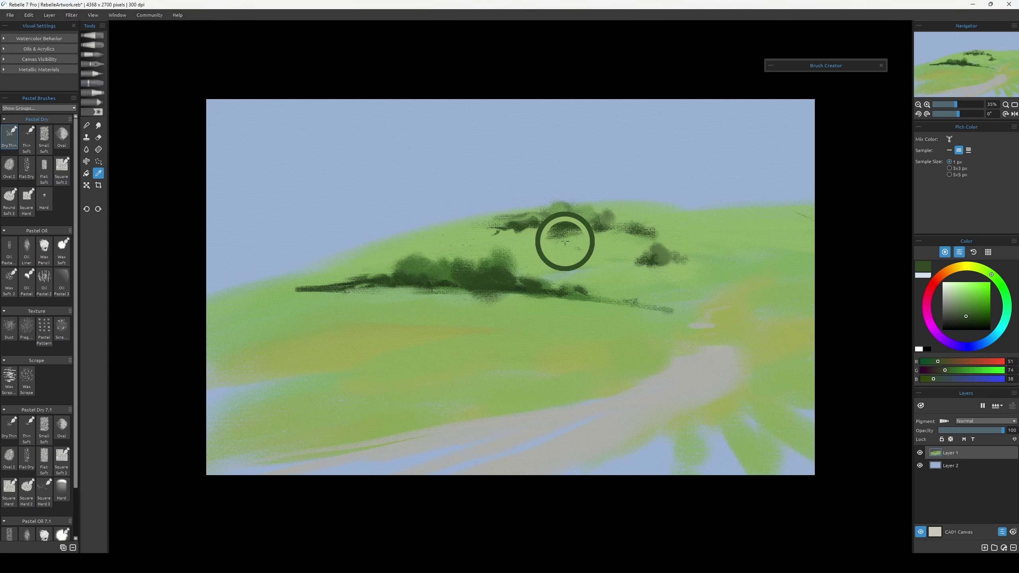
pyautogui.moveTo(578, 239); pyautogui.dragTo(602, 259)
pyautogui.keyDown('alt'); pyautogui.click(598, 239); pyautogui.keyUp('alt')
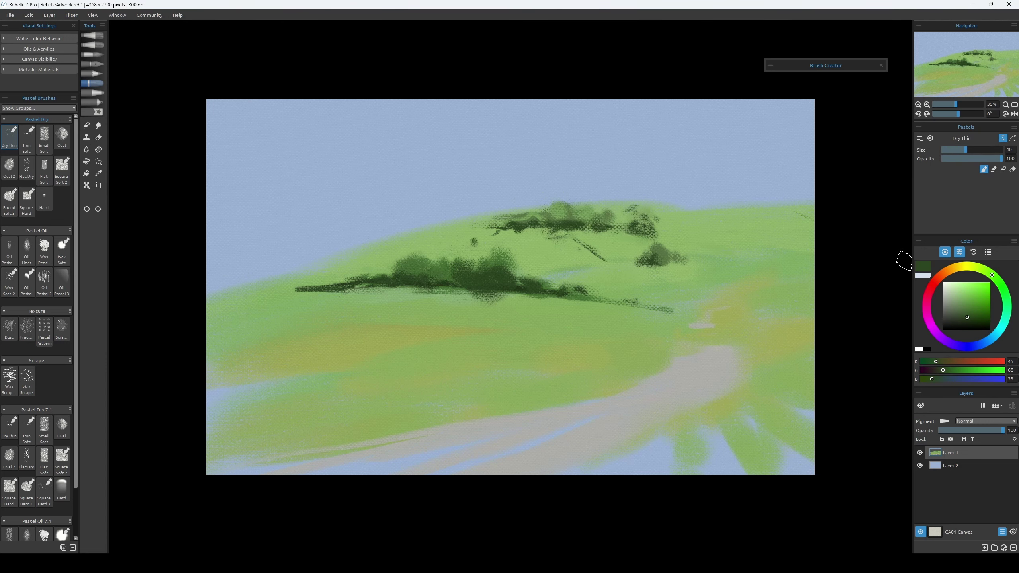
# Add a layer beneath the hills and paint a blue-to-turquoise sky with a soft white cloud.
pyautogui.hotkey('ctrl', 'shift', 'n')
pyautogui.click(960, 291)
pyautogui.moveTo(361, 241)
pyautogui.mouseDown()
pyautogui.moveTo(290, 264)
pyautogui.moveTo(890, 212)
pyautogui.moveTo(549, 173)
pyautogui.moveTo(805, 143)
pyautogui.moveTo(628, 158)
pyautogui.moveTo(352, 79)
pyautogui.mouseUp()
pyautogui.keyDown('alt'); pyautogui.click(510, 171); pyautogui.keyUp('alt')
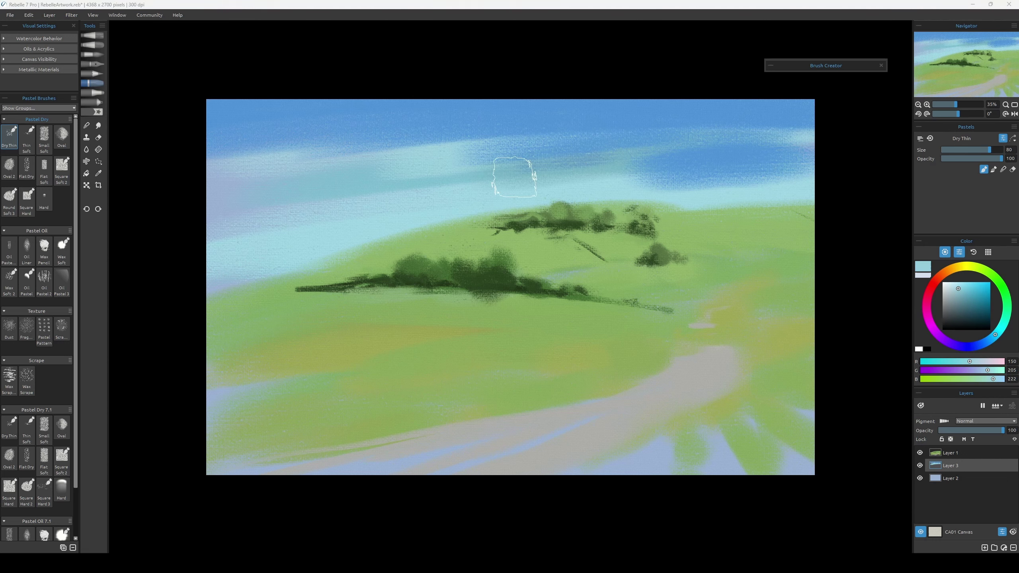
pyautogui.moveTo(510, 171)
pyautogui.mouseDown()
pyautogui.moveTo(423, 163)
pyautogui.moveTo(499, 126)
pyautogui.moveTo(622, 152)
pyautogui.mouseUp()
# Merge all layers into one and paint pale blue pastel streaks across the sky above the right-hand hill.
pyautogui.press('n')
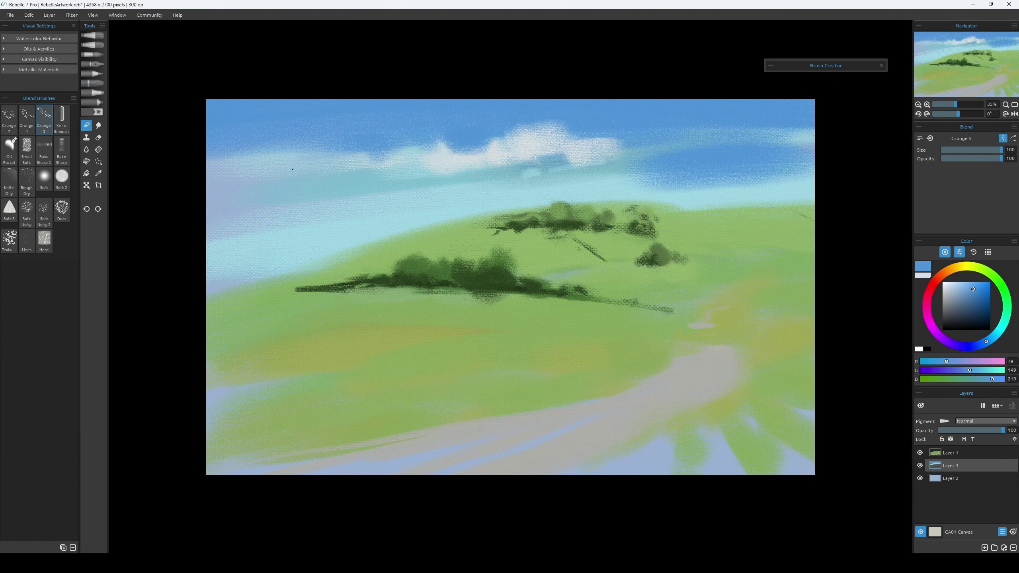
pyautogui.hotkey('ctrl', 'shift', 'e')
pyautogui.press('p')
pyautogui.moveTo(810, 177); pyautogui.dragTo(670, 184)
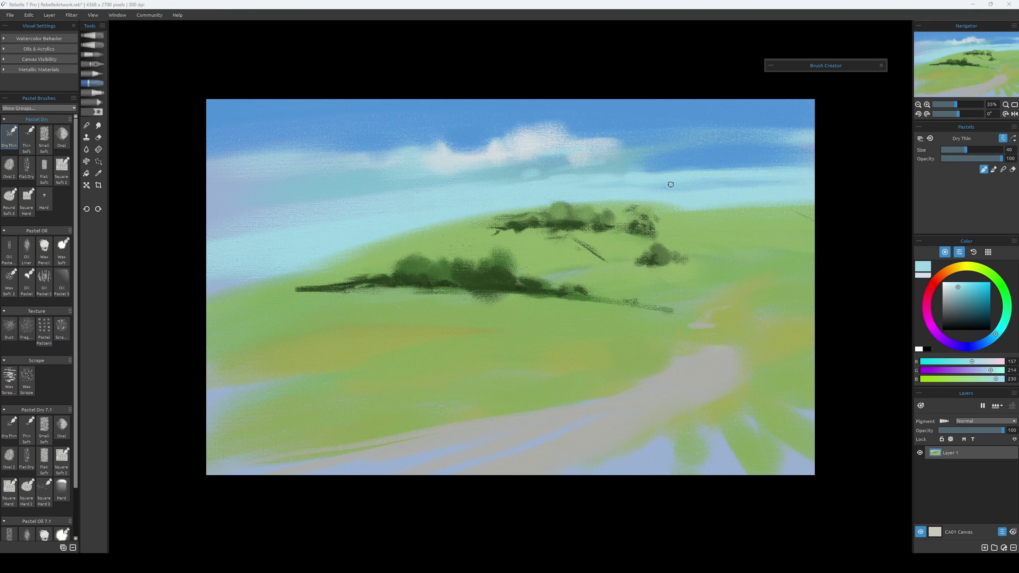
# Shade the upper hillside around the tree clumps with smaller pastel strokes in sampled greens.
pyautogui.press('[')
pyautogui.press('[')
pyautogui.press('[')
pyautogui.keyDown('alt'); pyautogui.click(678, 237); pyautogui.keyUp('alt')
pyautogui.moveTo(682, 231); pyautogui.dragTo(650, 239)
pyautogui.moveTo(518, 248)
pyautogui.mouseDown()
pyautogui.moveTo(698, 178)
pyautogui.moveTo(525, 249)
pyautogui.moveTo(399, 245)
pyautogui.mouseUp()
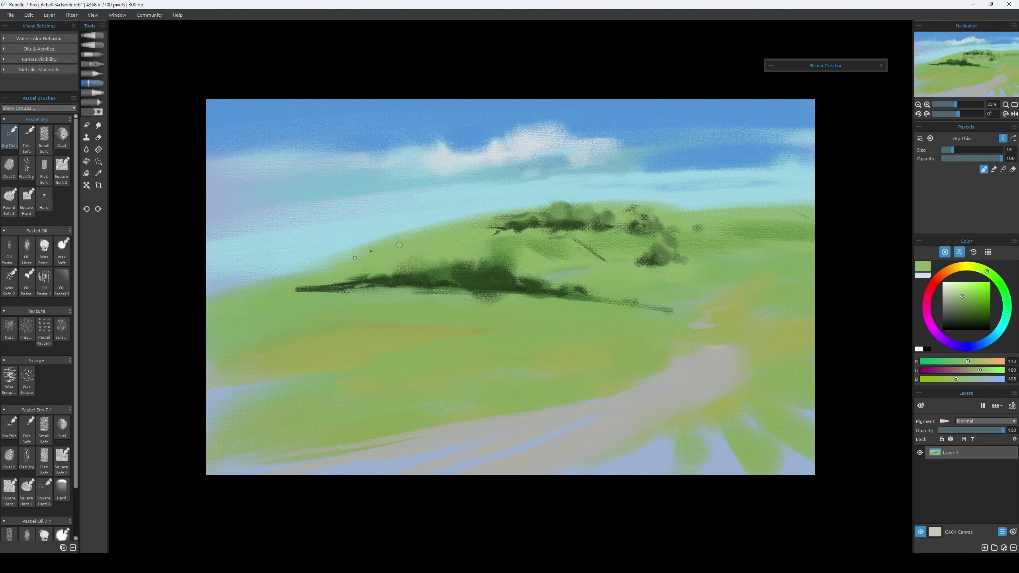
# Enlarge the brush to 35 and extend the left hill's green slope up to a clean horizon line.
pyautogui.press(']')
pyautogui.press(']')
pyautogui.press(']')
pyautogui.moveTo(353, 269); pyautogui.dragTo(213, 281)
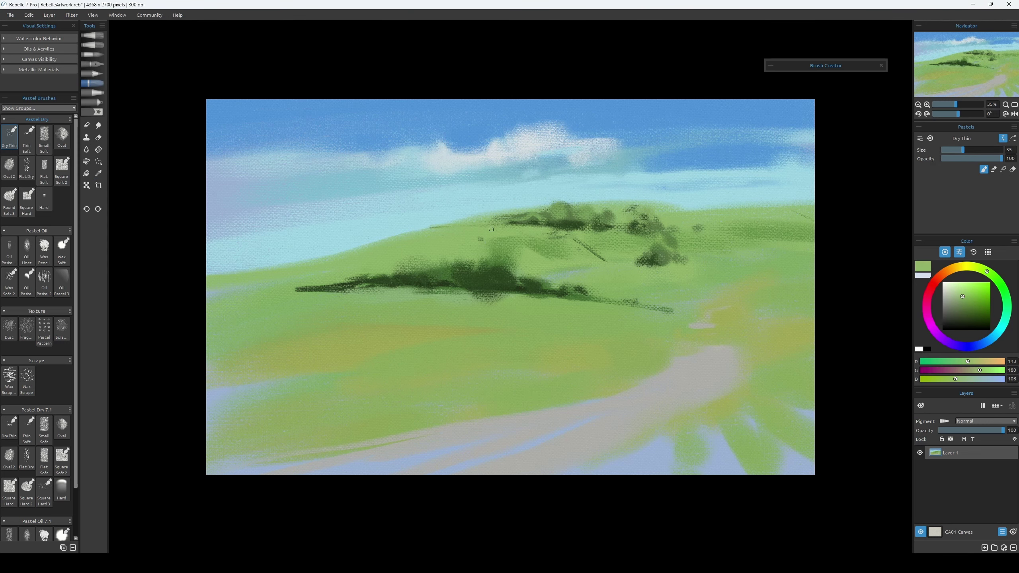
# Add a small upright accent beside the hilltop trees and strengthen the clump with dark green.
pyautogui.press('[')
pyautogui.press('[')
pyautogui.press('[')
pyautogui.keyDown('alt'); pyautogui.click(495, 212); pyautogui.keyUp('alt')
pyautogui.press(']')
pyautogui.keyDown('alt'); pyautogui.click(562, 220); pyautogui.keyUp('alt')
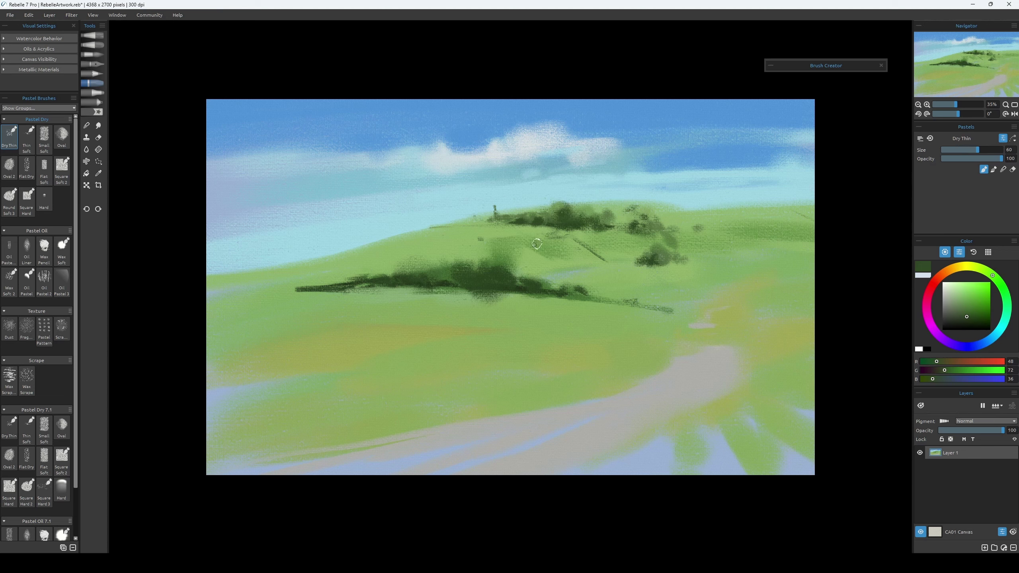
# Brush sampled yellow-green in wide strokes over the open field below the tree row.
pyautogui.press(']')
pyautogui.press(']')
pyautogui.press(']')
pyautogui.press(']')
pyautogui.keyDown('alt'); pyautogui.click(352, 319); pyautogui.keyUp('alt')
pyautogui.moveTo(361, 319)
pyautogui.mouseDown()
pyautogui.moveTo(490, 321)
pyautogui.moveTo(416, 325)
pyautogui.moveTo(564, 346)
pyautogui.mouseUp()
pyautogui.keyDown('alt'); pyautogui.click(614, 319); pyautogui.keyUp('alt')
# Reduce the brush size and paint warm yellow bands with a thin green furrow across the middle field.
pyautogui.press('[')
pyautogui.press('[')
pyautogui.press('[')
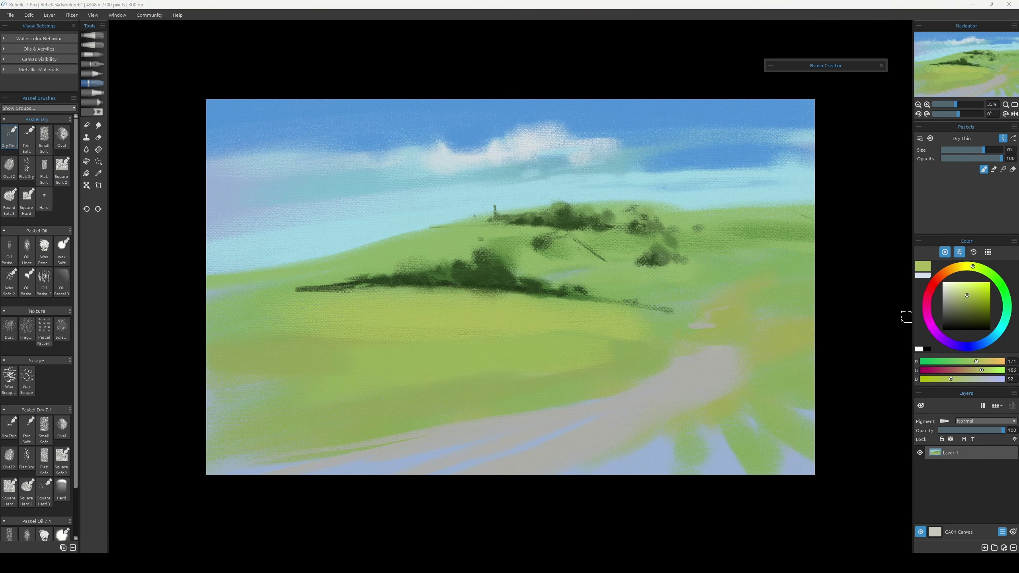
pyautogui.moveTo(373, 397)
pyautogui.mouseDown()
pyautogui.moveTo(626, 354)
pyautogui.moveTo(441, 350)
pyautogui.mouseUp()
pyautogui.press('[')
pyautogui.press('[')
pyautogui.moveTo(610, 342)
pyautogui.mouseDown()
pyautogui.moveTo(435, 344)
pyautogui.moveTo(627, 364)
pyautogui.mouseUp()
# Speckle the right foreground bank with green and sampled yellow using the Dust texture brush.
pyautogui.click(44, 330)
pyautogui.keyDown('alt'); pyautogui.click(668, 379); pyautogui.keyUp('alt')
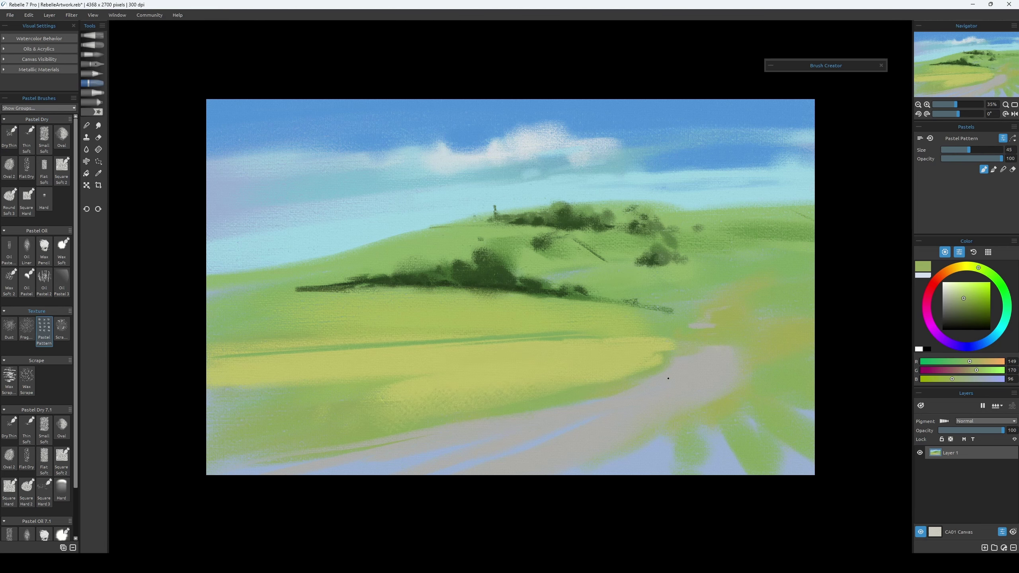
pyautogui.click(44, 281)
pyautogui.click(9, 327)
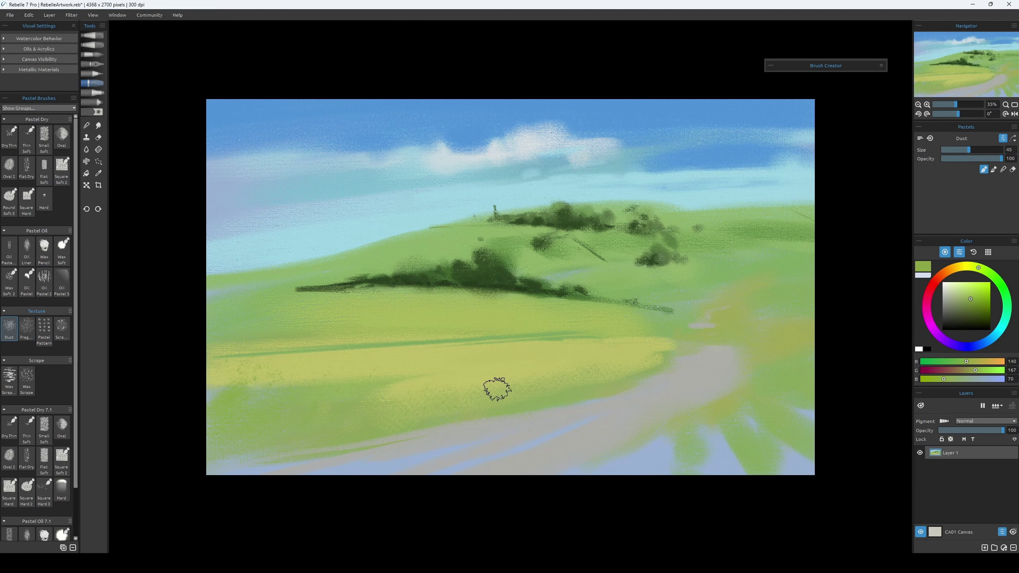
pyautogui.keyDown('alt'); pyautogui.click(786, 354); pyautogui.keyUp('alt')
pyautogui.moveTo(698, 474); pyautogui.dragTo(625, 406)
pyautogui.press('[')
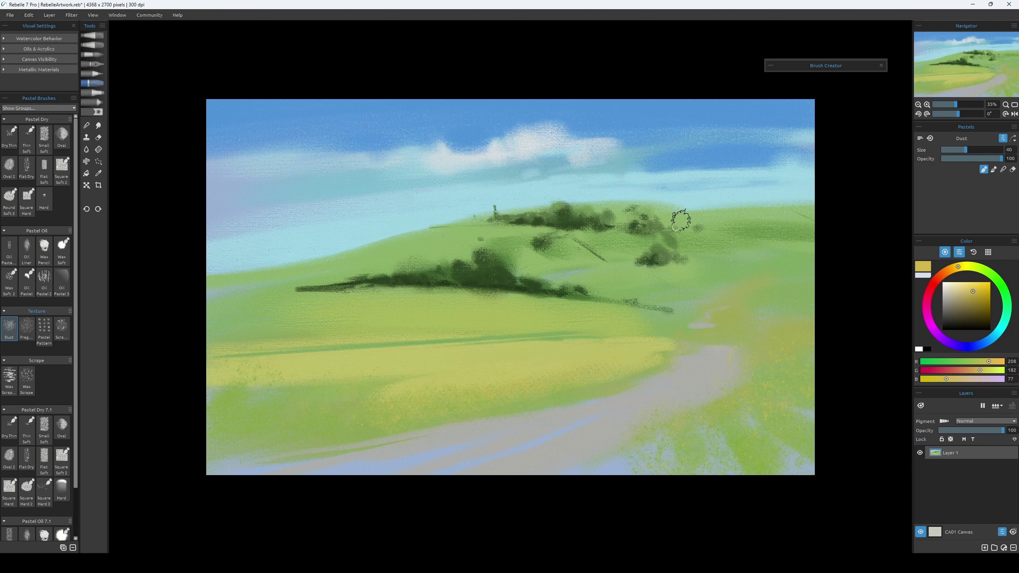
# Stipple dark olive vegetation over the left foreground beside the path with a smaller texture brush.
pyautogui.keyDown('alt'); pyautogui.click(680, 220); pyautogui.keyUp('alt')
pyautogui.press('[')
pyautogui.press('[')
pyautogui.click(61, 327)
pyautogui.keyDown('alt'); pyautogui.click(291, 410); pyautogui.keyUp('alt')
pyautogui.moveTo(291, 410)
pyautogui.mouseDown()
pyautogui.moveTo(276, 429)
pyautogui.moveTo(446, 429)
pyautogui.mouseUp()
pyautogui.press('[')
# Try several pastel brushes and work grassy strokes into the left foreground, ending with Wax Scrape 2.
pyautogui.click(9, 281)
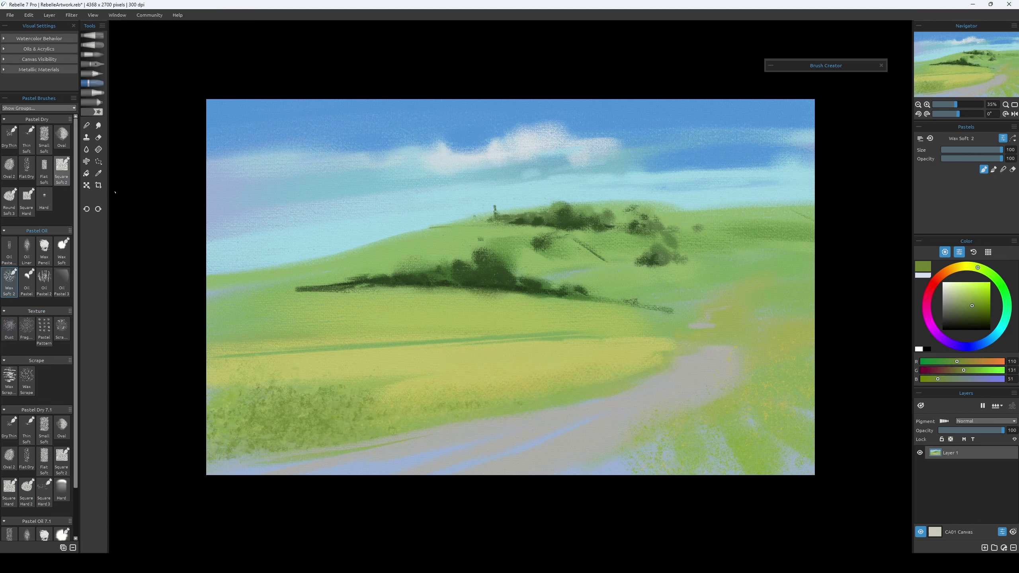
pyautogui.click(9, 135)
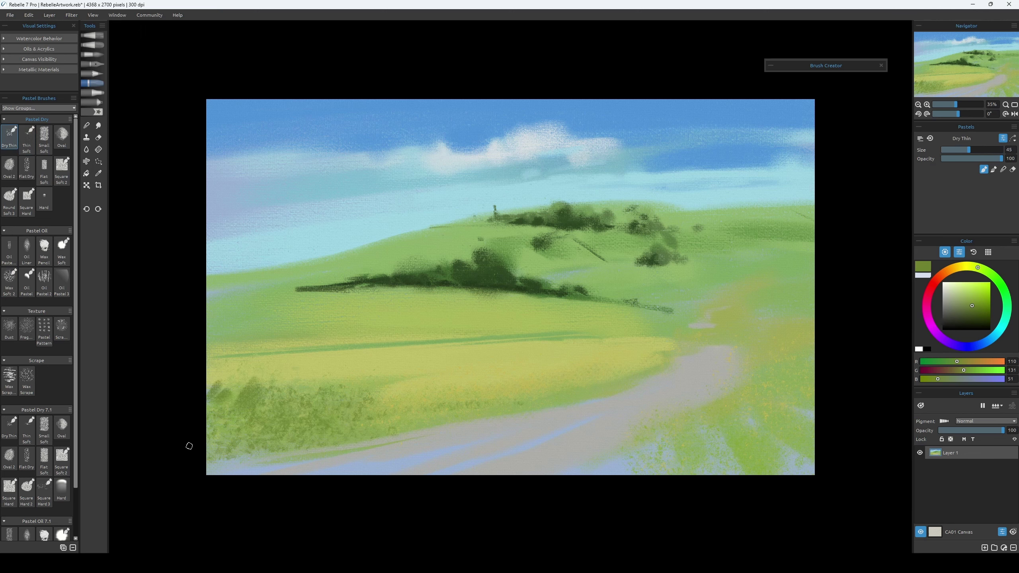
pyautogui.click(9, 249)
pyautogui.click(9, 381)
pyautogui.keyDown('alt'); pyautogui.click(400, 409); pyautogui.keyUp('alt')
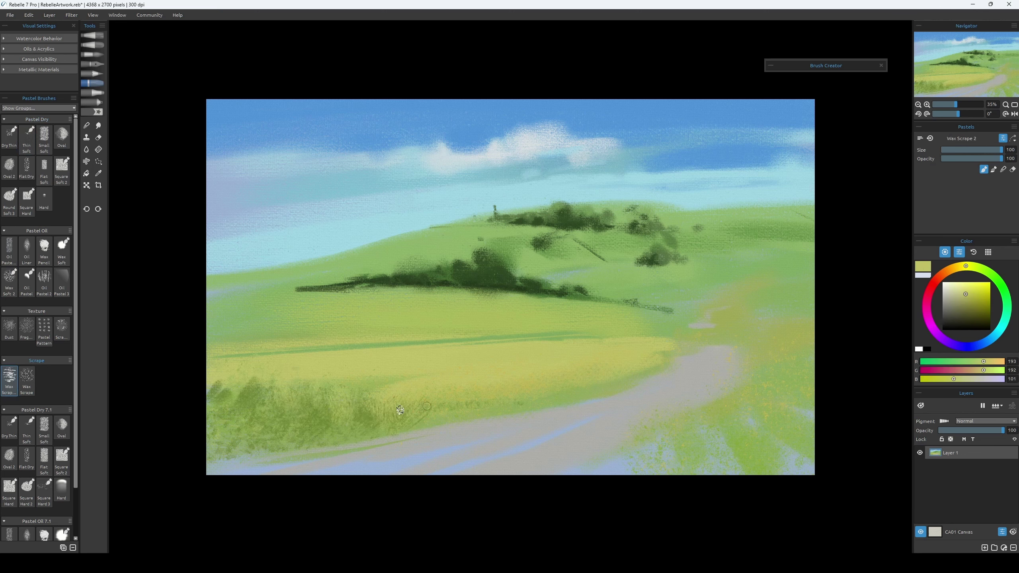
# Paint upright grass blades over the right foreground bank with Wax Scrape 2 in sampled greens.
pyautogui.keyDown('alt'); pyautogui.click(564, 394); pyautogui.keyUp('alt')
pyautogui.click(769, 65)
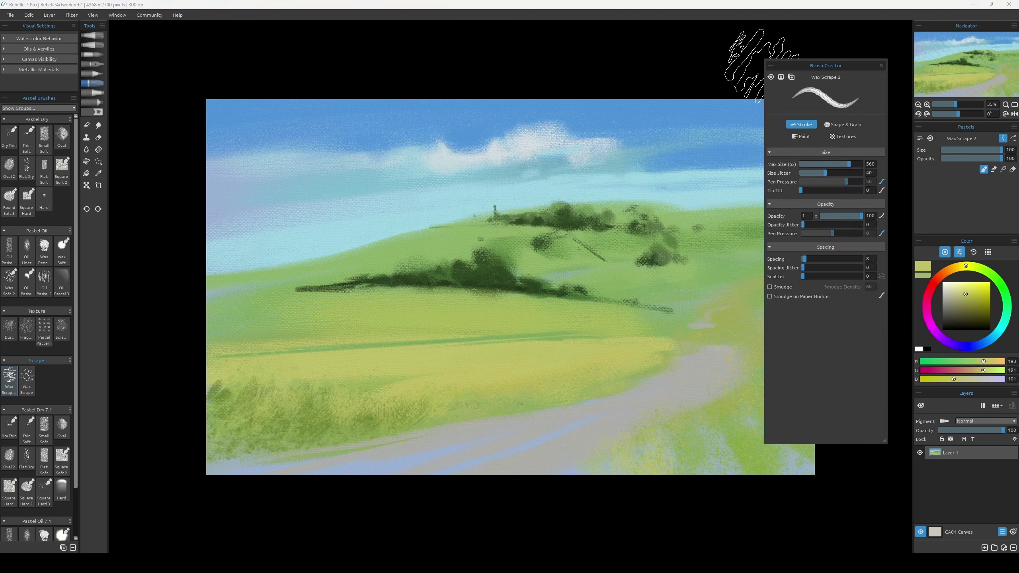
pyautogui.click(769, 66)
pyautogui.keyDown('alt'); pyautogui.click(687, 398); pyautogui.keyUp('alt')
# Return to the Dry Thin pastel at size 40 and lay light yellow-green over the far left fields.
pyautogui.click(10, 135)
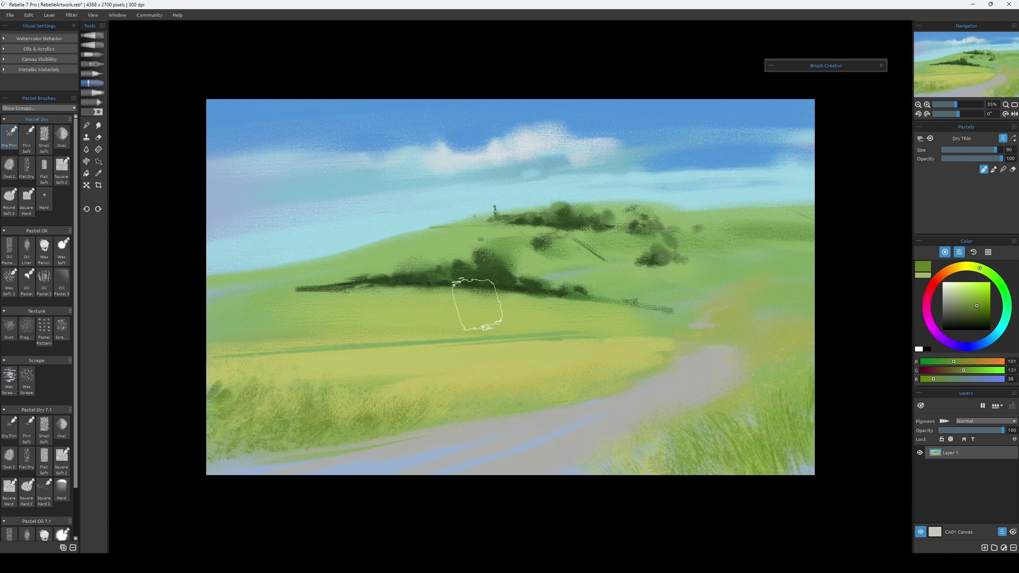
pyautogui.keyDown('alt'); pyautogui.click(214, 296); pyautogui.keyUp('alt')
pyautogui.press('[')
pyautogui.press('[')
pyautogui.press('[')
pyautogui.press('[')
pyautogui.press('[')
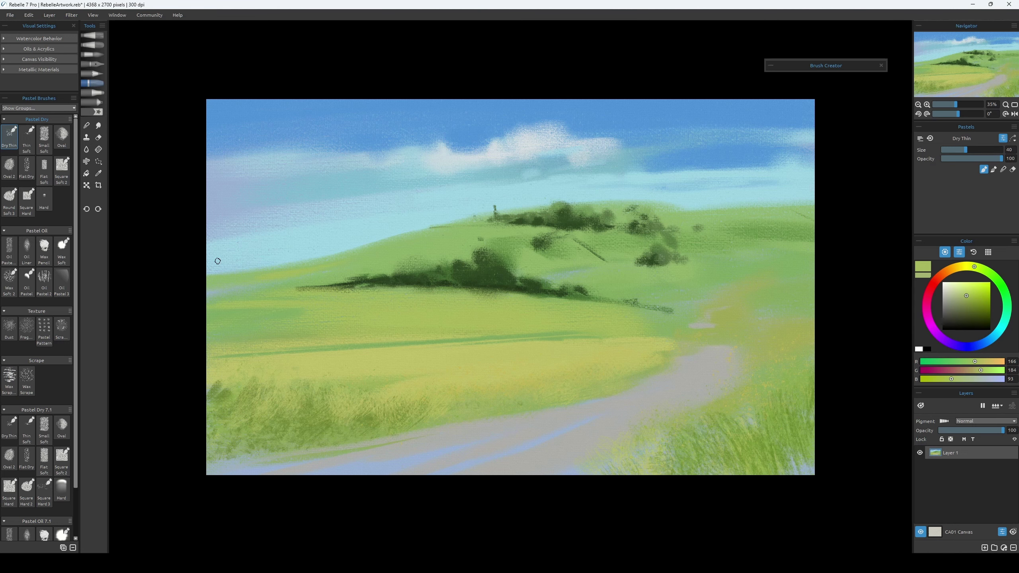
# Extend the tree row's dark hedge line to the canvas's left edge with a smaller brush.
pyautogui.keyDown('alt'); pyautogui.click(279, 289); pyautogui.keyUp('alt')
pyautogui.press('[')
pyautogui.press('[')
pyautogui.press('[')
pyautogui.keyDown('alt'); pyautogui.click(303, 290); pyautogui.keyUp('alt')
# Paint a second dark green hedge line just below the first, running into the main trees.
pyautogui.press(']')
pyautogui.press(']')
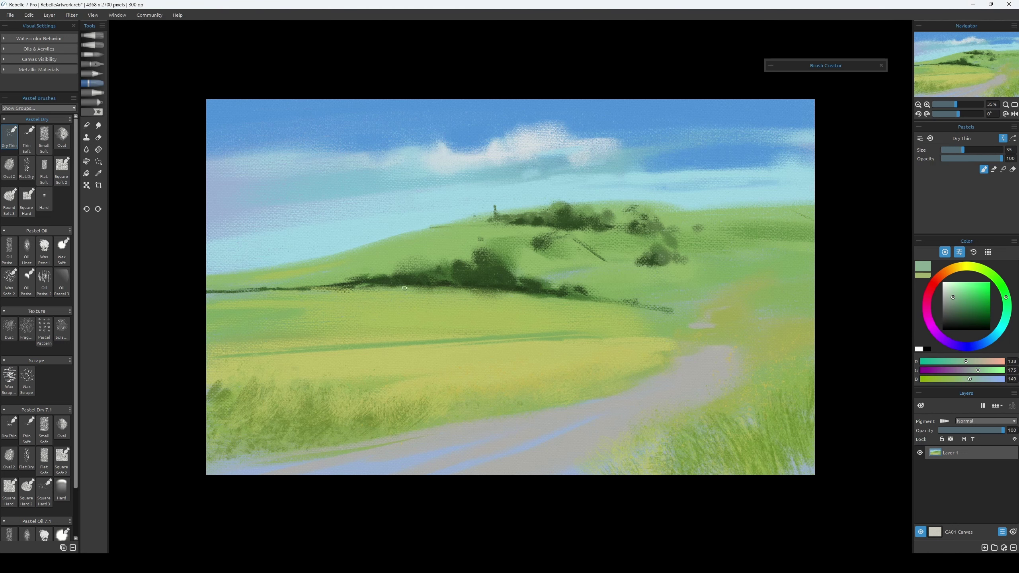
pyautogui.moveTo(215, 300); pyautogui.dragTo(233, 299)
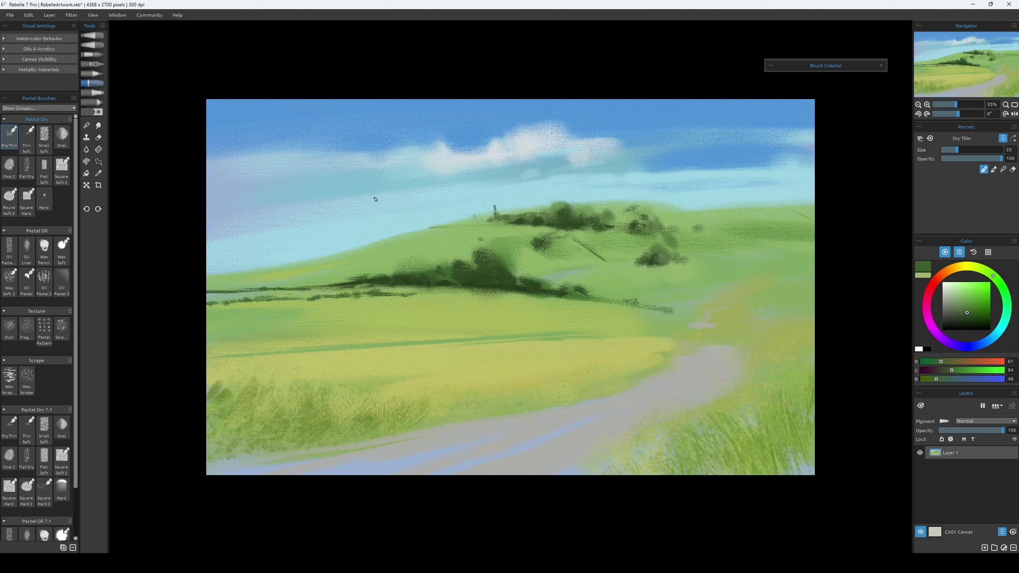
pyautogui.keyDown('alt'); pyautogui.click(441, 283); pyautogui.keyUp('alt')
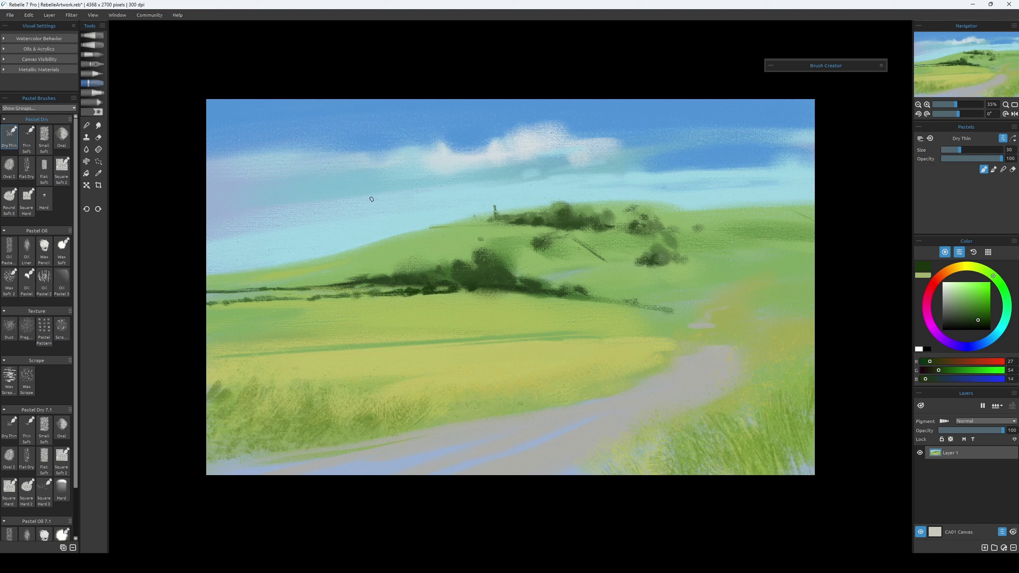
# Build up lighter foliage and darker shadows in the middle tree row with sampled greens.
pyautogui.press(']')
pyautogui.press(']')
pyautogui.moveTo(421, 285); pyautogui.dragTo(493, 267)
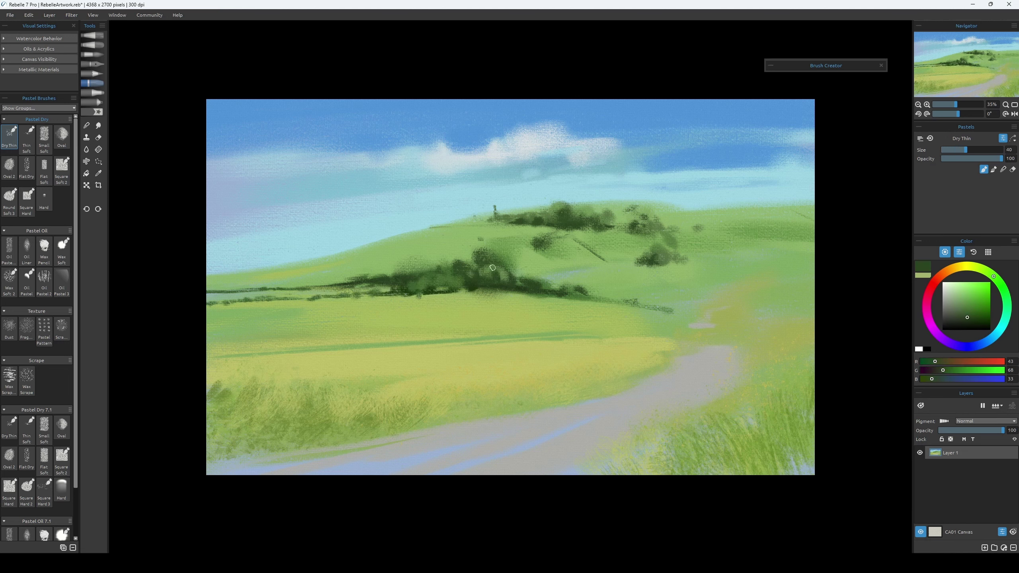
pyautogui.press('[')
pyautogui.press('[')
pyautogui.press('[')
pyautogui.press('[')
pyautogui.keyDown('alt'); pyautogui.click(481, 283); pyautogui.keyUp('alt')
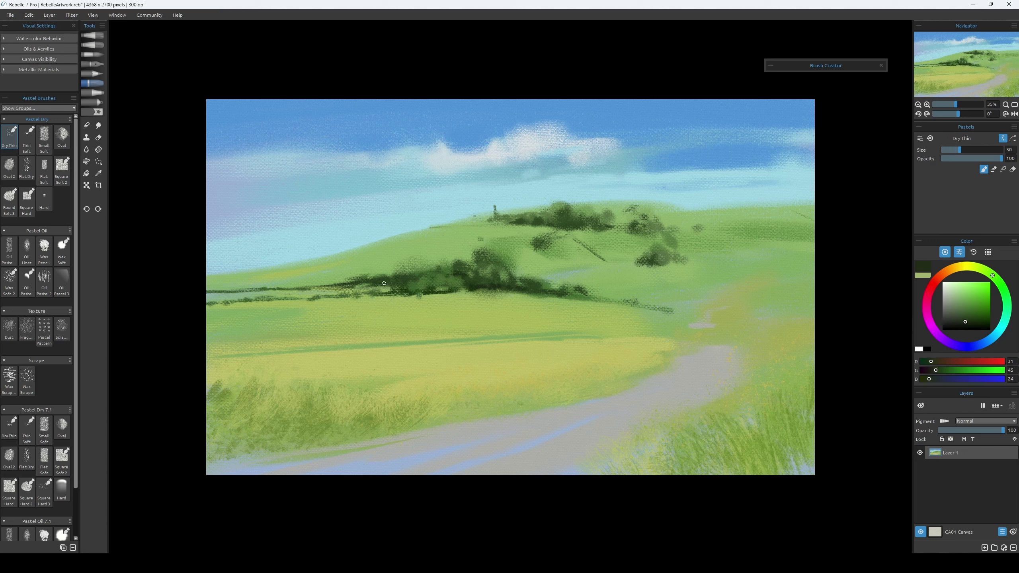
# Undo the last strokes on the middle tree row.
pyautogui.hotkey('ctrl', 'z')
pyautogui.hotkey('ctrl', 'z')
pyautogui.hotkey('ctrl', 'z')
pyautogui.hotkey('ctrl', 'z')
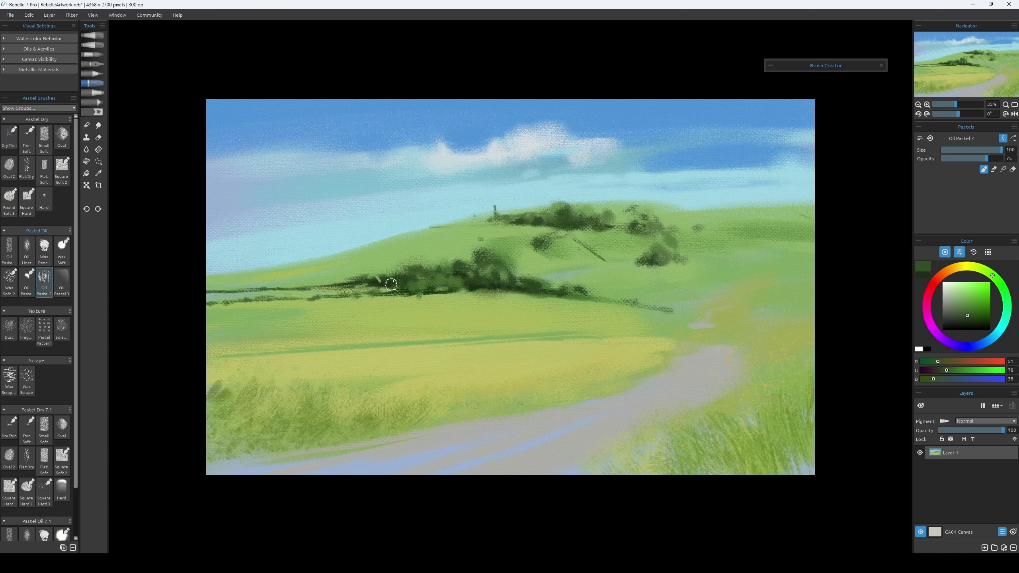
pyautogui.hotkey('ctrl', 'z')
# Shape rounded tree crowns at the left end of the middle tree row with the Oil Pastel 2 brush.
pyautogui.keyDown('alt'); pyautogui.click(418, 268); pyautogui.keyUp('alt')
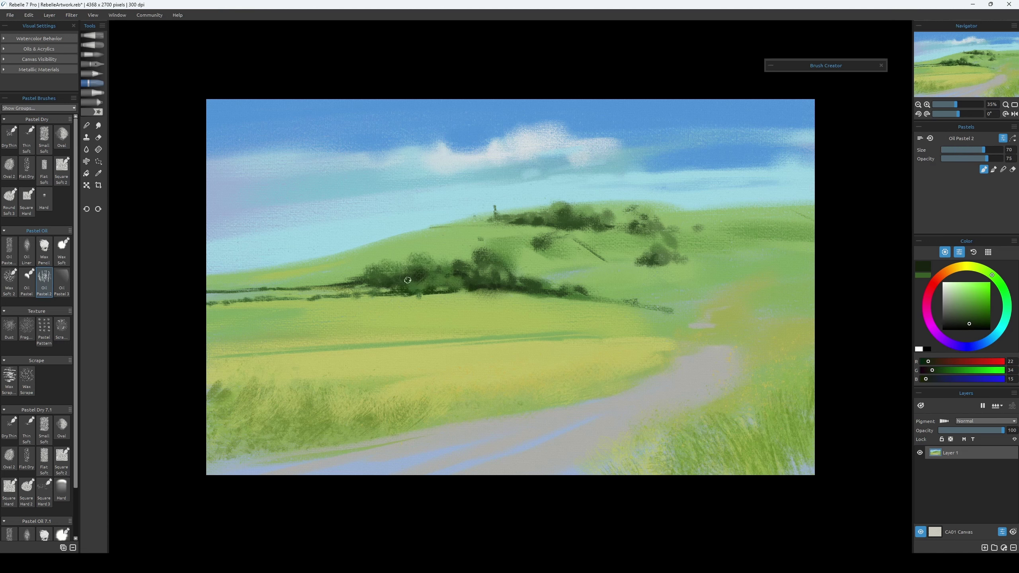
pyautogui.press('[')
pyautogui.press('[')
pyautogui.press('[')
pyautogui.press('[')
# Add leafy detail and rounded crowns toward the right end of the middle tree row in sampled dark greens.
pyautogui.keyDown('alt'); pyautogui.click(448, 288); pyautogui.keyUp('alt')
pyautogui.keyDown('alt'); pyautogui.click(525, 285); pyautogui.keyUp('alt')
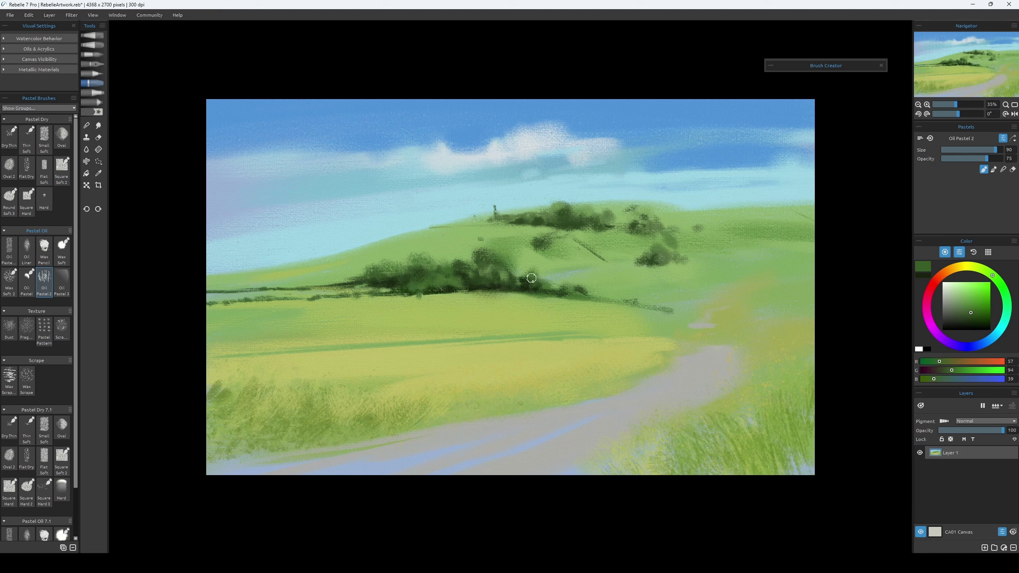
pyautogui.press(']')
pyautogui.press(']')
pyautogui.press(']')
pyautogui.press(']')
pyautogui.press(']')
# Brush pale yellow-green highlights onto the upper hillside between the tree clumps with the Dry Thin pastel.
pyautogui.click(9, 135)
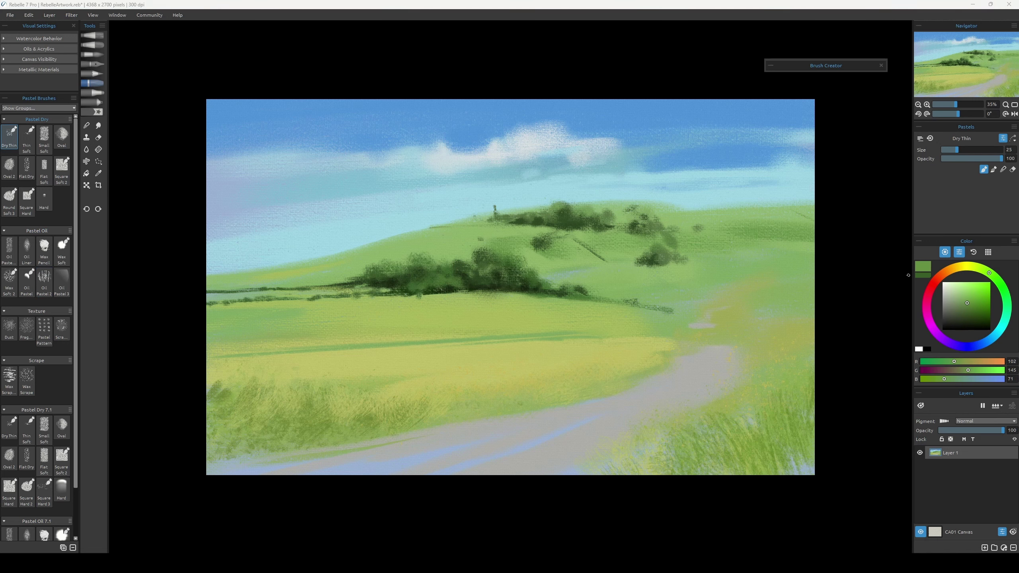
pyautogui.keyDown('alt'); pyautogui.click(483, 229); pyautogui.keyUp('alt')
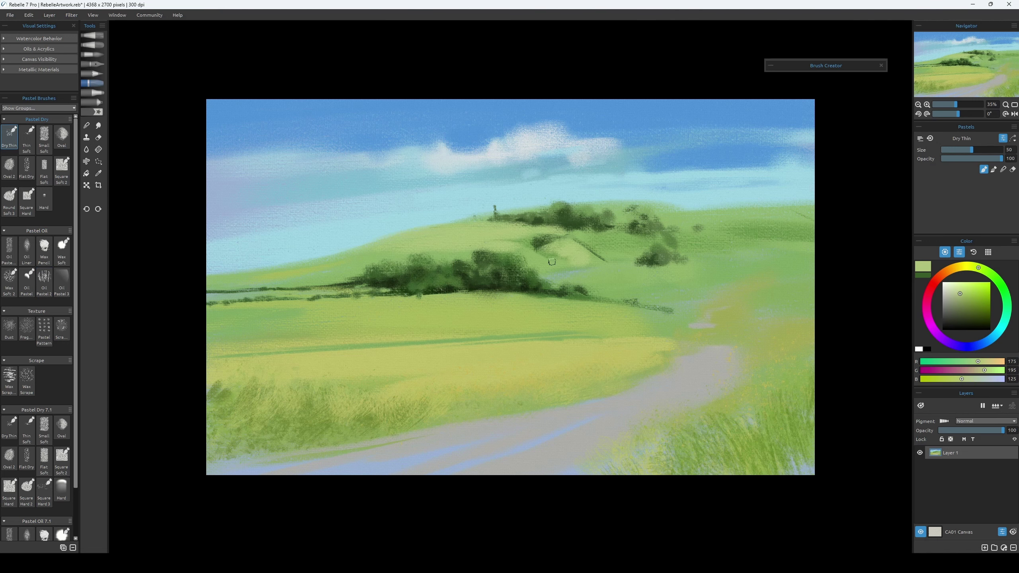
pyautogui.keyDown('alt'); pyautogui.click(516, 227); pyautogui.keyUp('alt')
pyautogui.press('[')
pyautogui.press('[')
pyautogui.press('[')
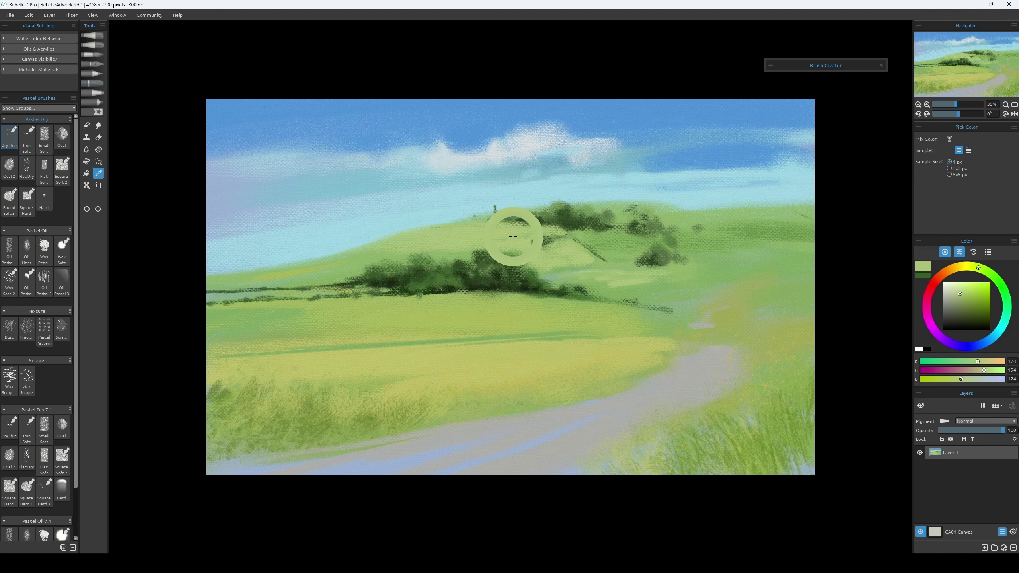
# Paint a thin dark ridge line, upright trees at the hilltop's left end and a lone bush on the slope with Dry Thin.
pyautogui.moveTo(478, 220); pyautogui.dragTo(458, 223)
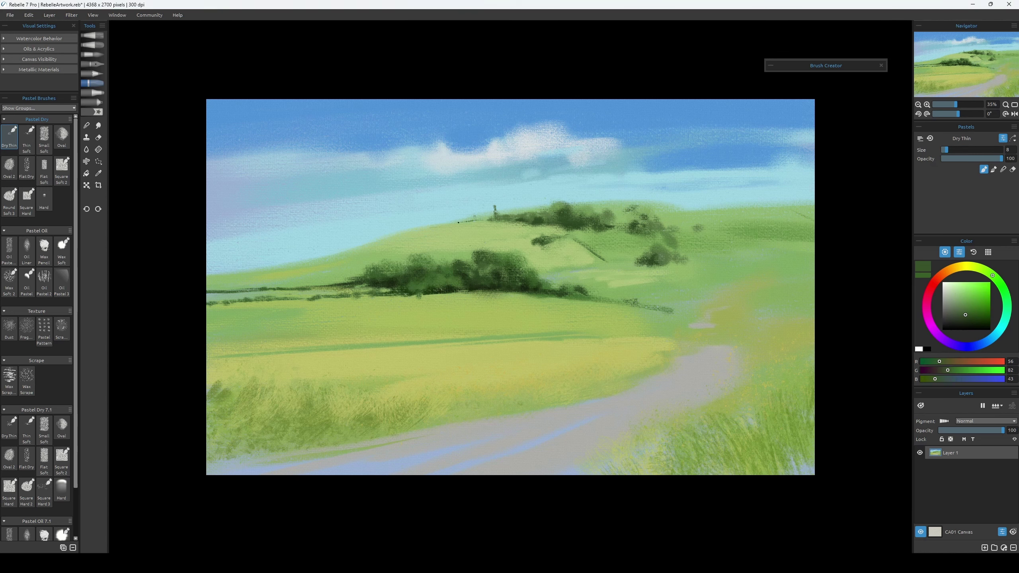
pyautogui.keyDown('alt'); pyautogui.click(478, 212); pyautogui.keyUp('alt')
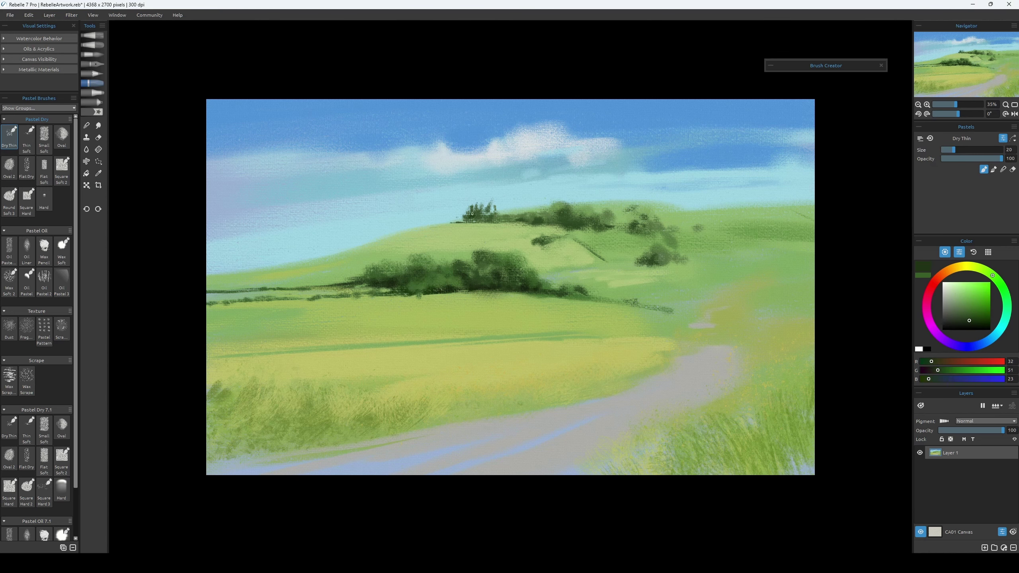
pyautogui.click(418, 227)
pyautogui.keyDown('alt'); pyautogui.click(419, 228); pyautogui.keyUp('alt')
pyautogui.press('[')
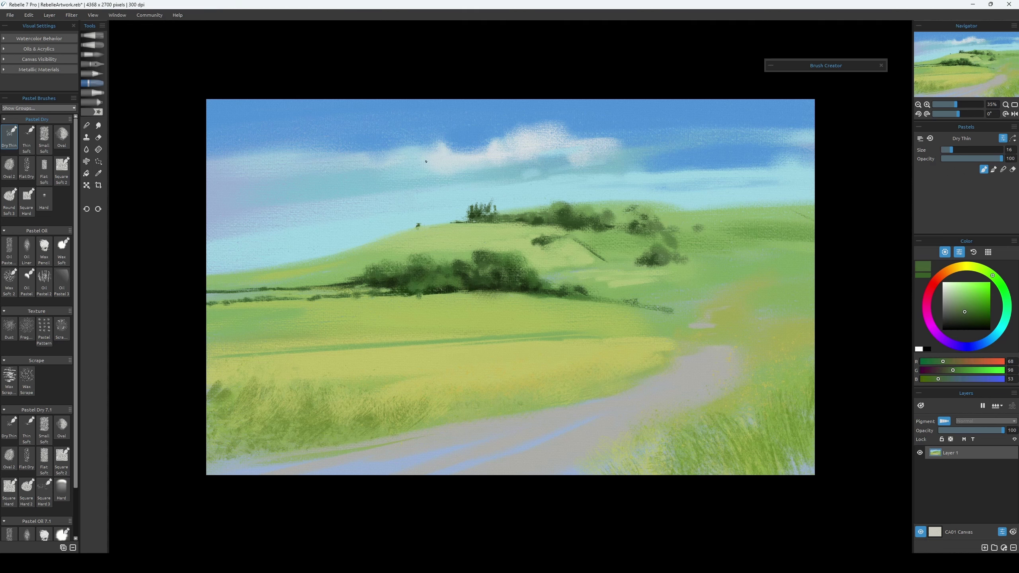
# Refine the underside of the hilltop tree clump with sampled mid and dark greens, using a small Dry Thin pastel.
pyautogui.keyDown('alt'); pyautogui.click(515, 224); pyautogui.keyUp('alt')
pyautogui.press(']')
pyautogui.press(']')
pyautogui.press(']')
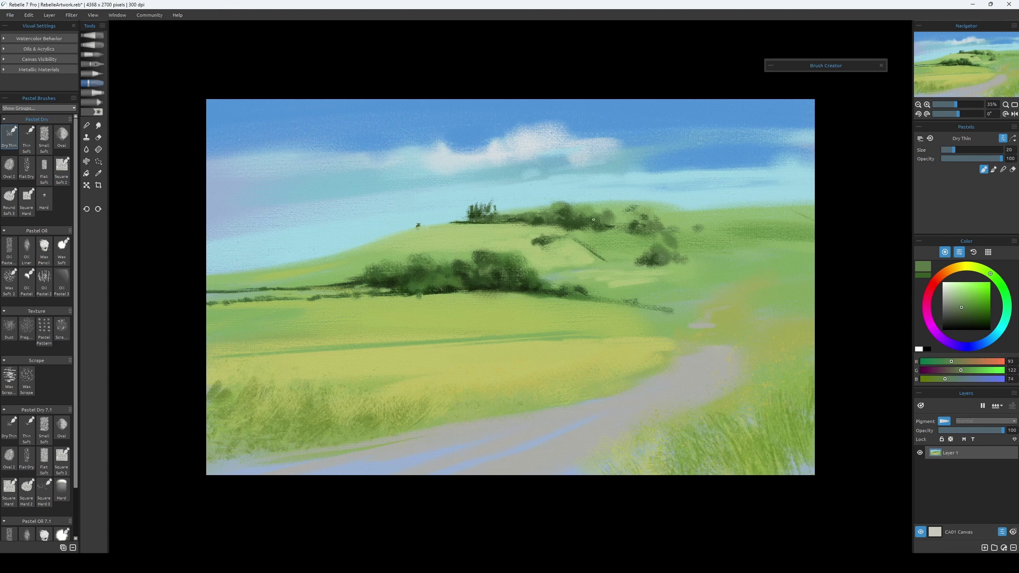
pyautogui.keyDown('alt'); pyautogui.click(548, 233); pyautogui.keyUp('alt')
pyautogui.press('[')
pyautogui.press('[')
pyautogui.press('[')
pyautogui.press('[')
pyautogui.keyDown('alt'); pyautogui.click(556, 223); pyautogui.keyUp('alt')
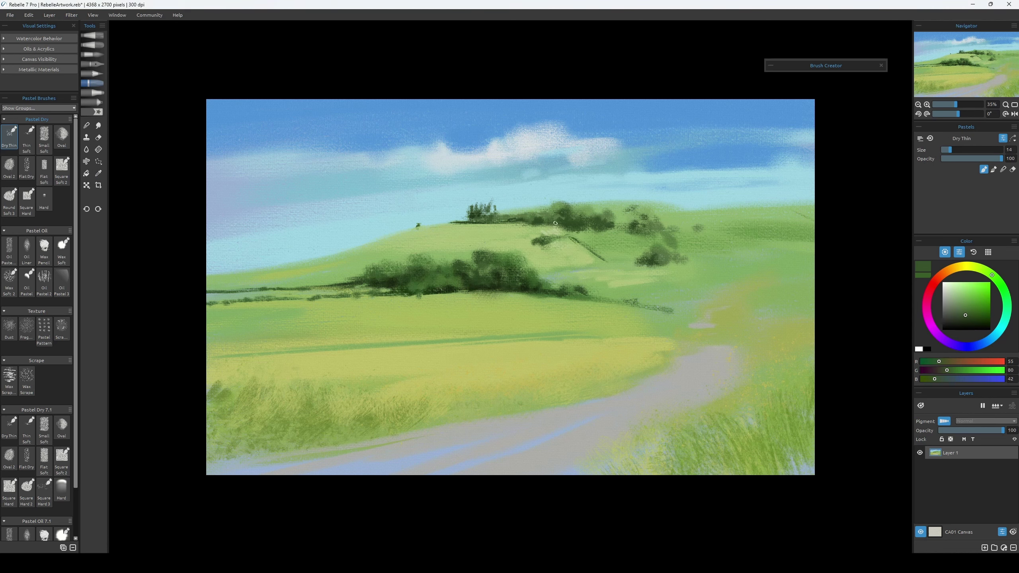
# Paint rounded dark green bushes and soft green grass strokes on the slope below the hilltop trees.
pyautogui.keyDown('alt'); pyautogui.click(540, 268); pyautogui.keyUp('alt')
pyautogui.press('[')
pyautogui.press('[')
pyautogui.press('[')
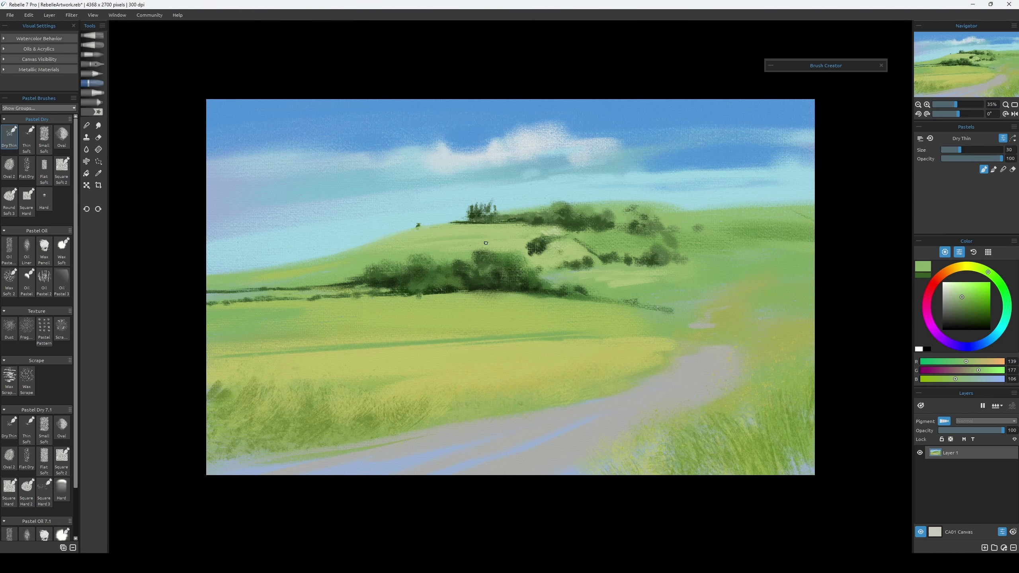
# Build up dark leafy foliage at the right end of the hilltop tree clump in sampled greens.
pyautogui.keyDown('alt'); pyautogui.click(598, 230); pyautogui.keyUp('alt')
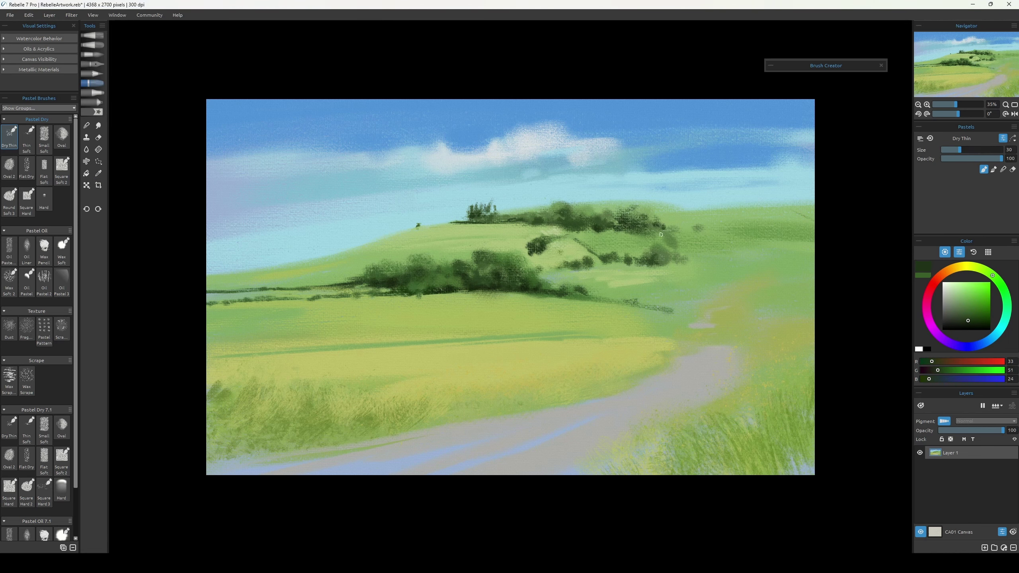
pyautogui.keyDown('alt'); pyautogui.click(660, 221); pyautogui.keyUp('alt')
pyautogui.press('[')
pyautogui.press('[')
pyautogui.press('[')
pyautogui.press('[')
pyautogui.keyDown('alt'); pyautogui.click(659, 221); pyautogui.keyUp('alt')
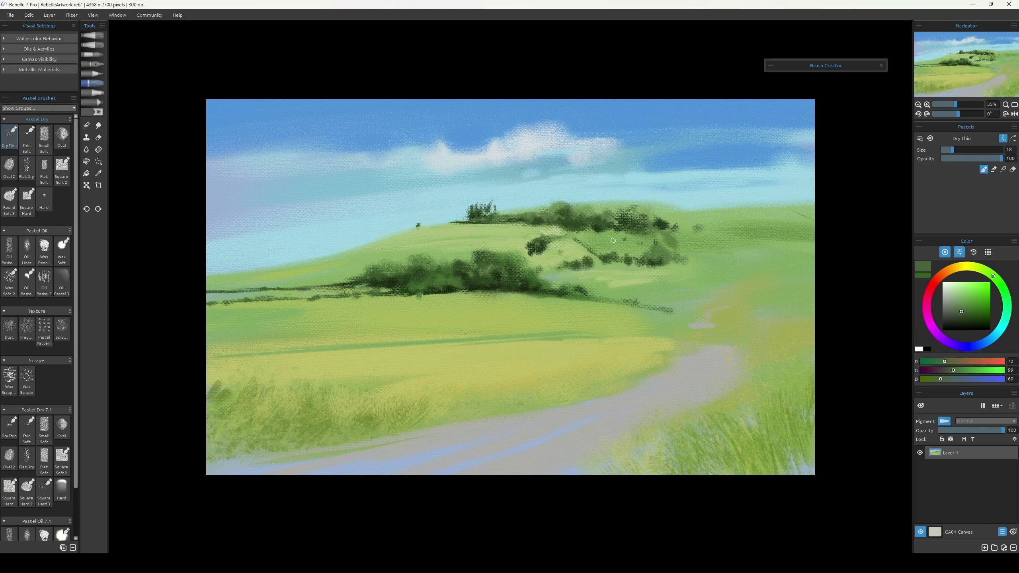
pyautogui.click(9, 380)
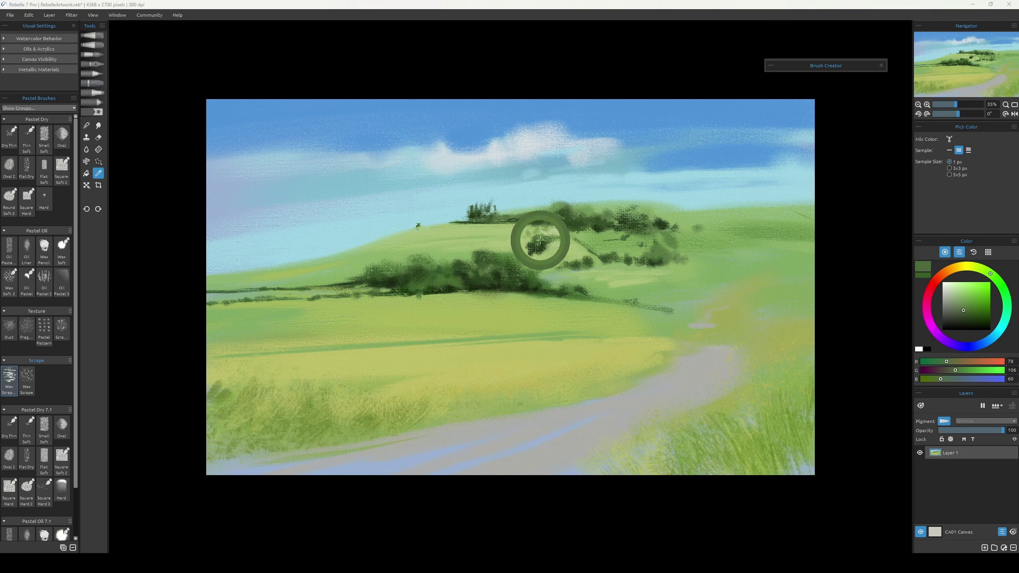
pyautogui.keyDown('alt'); pyautogui.click(541, 239); pyautogui.keyUp('alt')
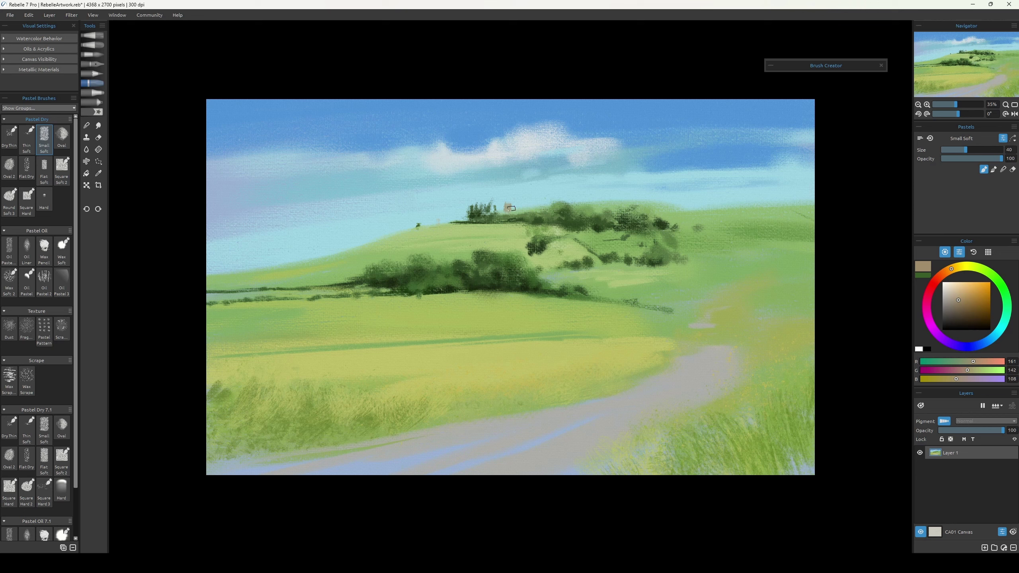
# Set up a vertical Line ruler beside the hilltop with Parallel Lines and Free Hand enabled.
pyautogui.hotkey('ctrl', 'r')
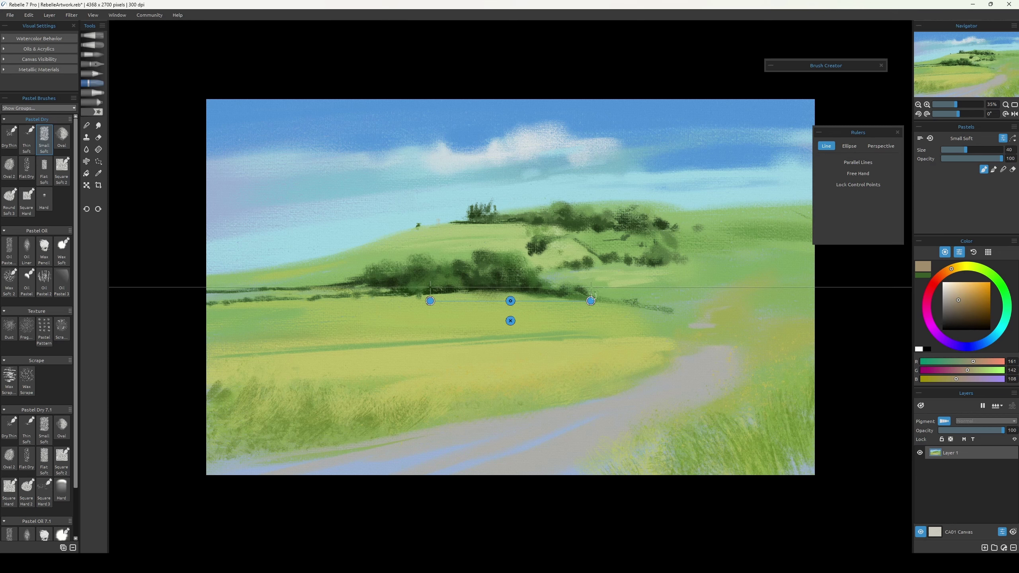
pyautogui.moveTo(592, 301); pyautogui.dragTo(443, 201)
pyautogui.click(858, 162)
pyautogui.click(859, 173)
# Block in beige castle towers, a cream tower and low buildings on the hilltop with the Small Soft pastel.
pyautogui.moveTo(504, 189)
pyautogui.mouseDown()
pyautogui.moveTo(505, 211)
pyautogui.moveTo(539, 200)
pyautogui.moveTo(523, 207)
pyautogui.mouseUp()
pyautogui.click(965, 149)
pyautogui.click(952, 296)
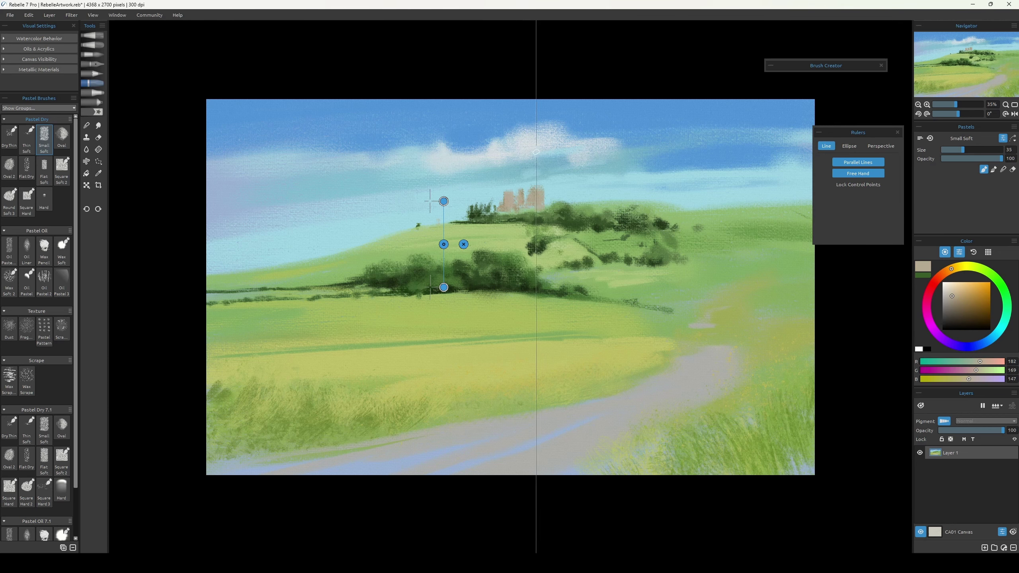
pyautogui.click(966, 266)
pyautogui.click(953, 287)
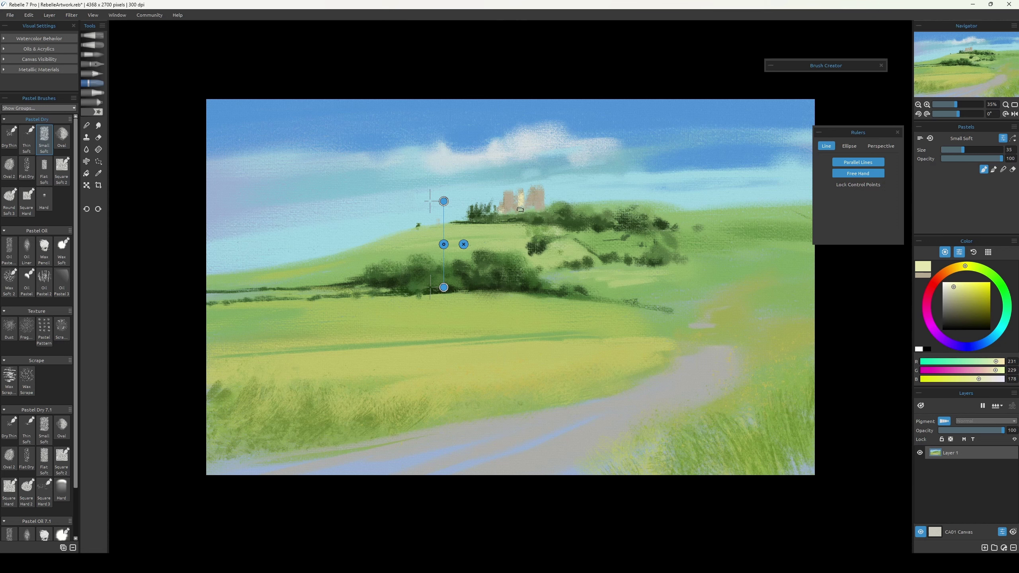
pyautogui.press('x')
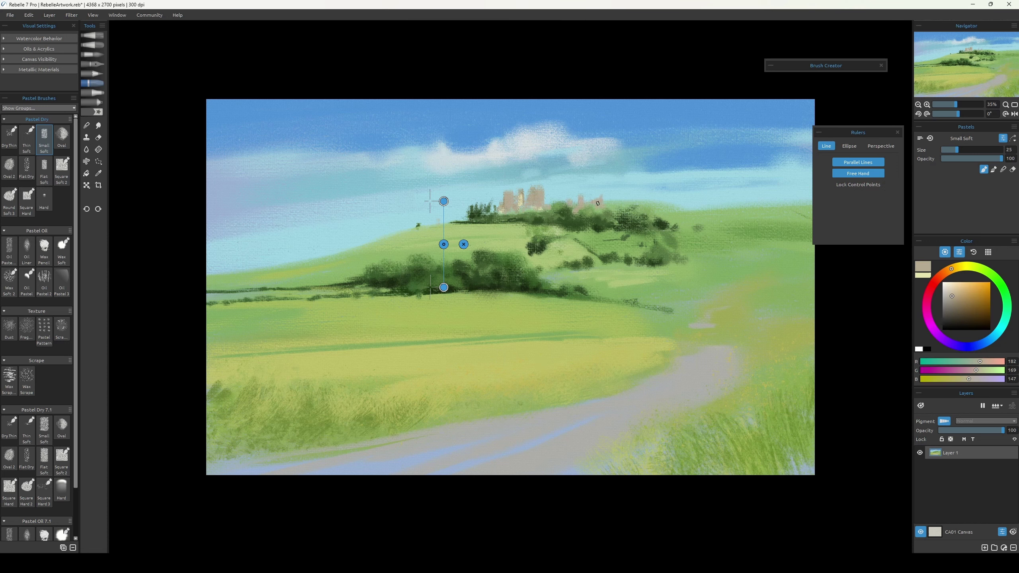
# Switch to a Two Points perspective ruler with Free Hand enabled and work on the castle in beige and cream.
pyautogui.click(881, 145)
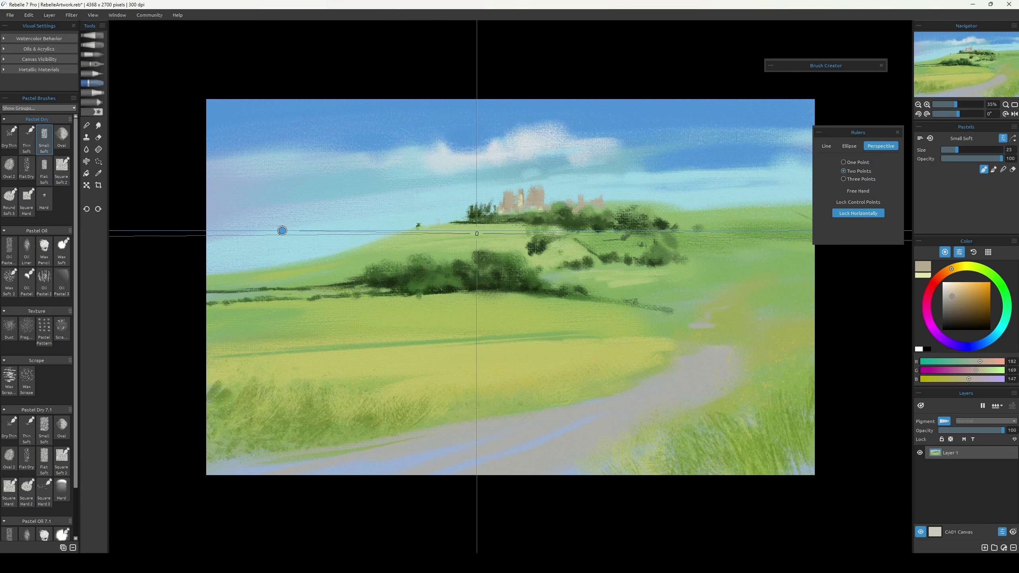
pyautogui.press('x')
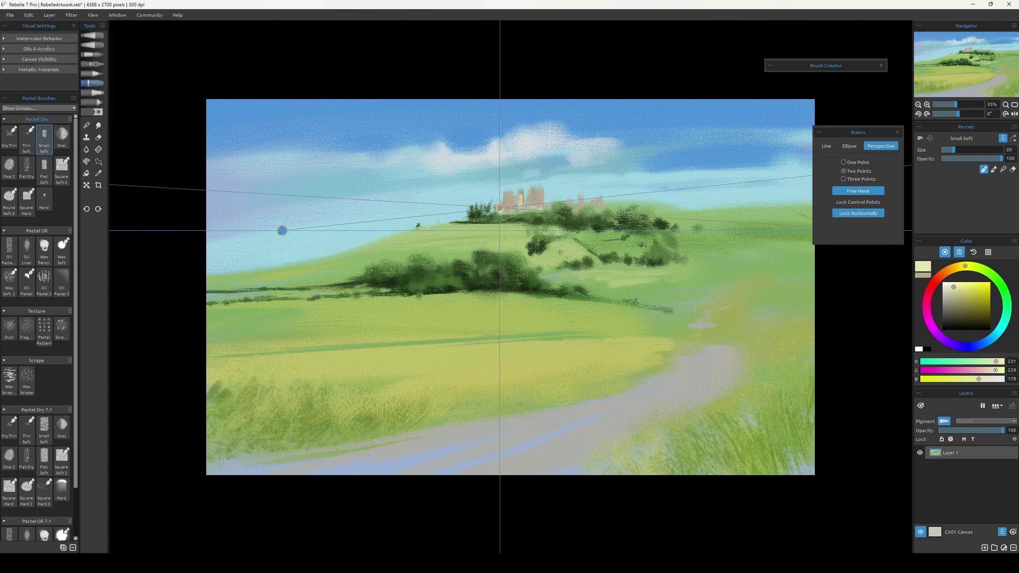
pyautogui.press('x')
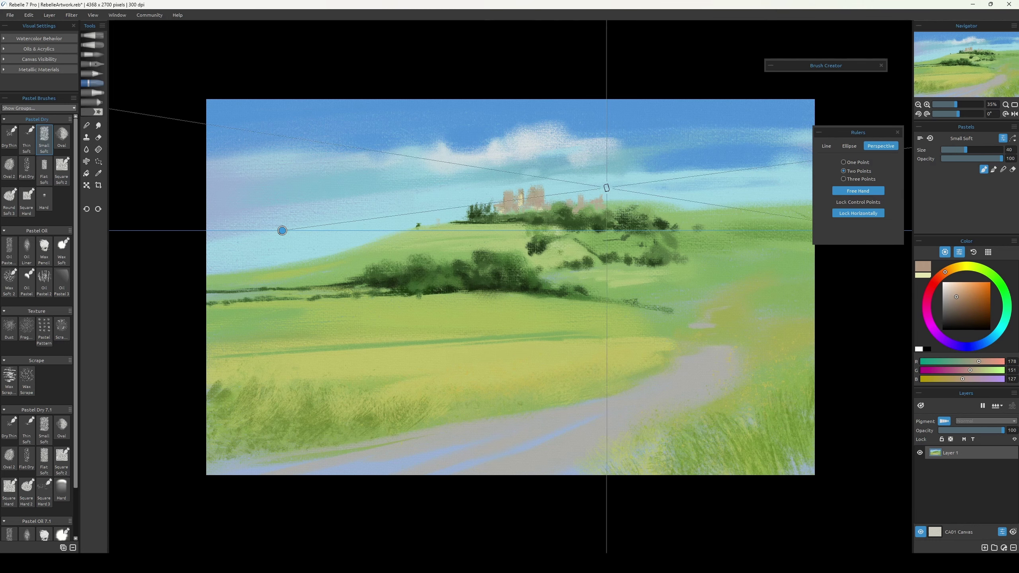
# Paint reddish-orange roofs and cream wall accents on the castle and its surrounding buildings.
pyautogui.click(969, 293)
pyautogui.moveTo(534, 203); pyautogui.dragTo(548, 203)
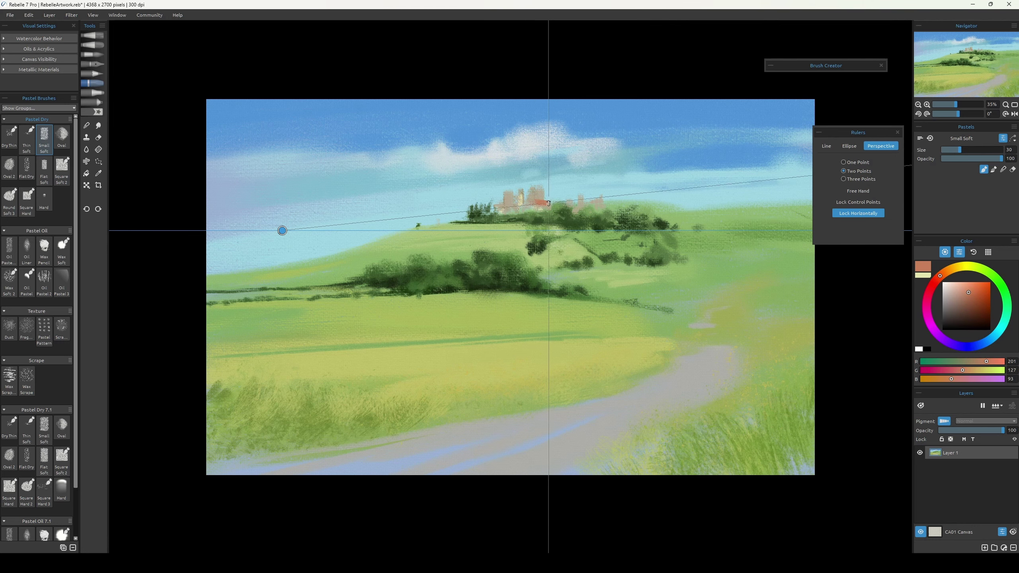
pyautogui.press('x')
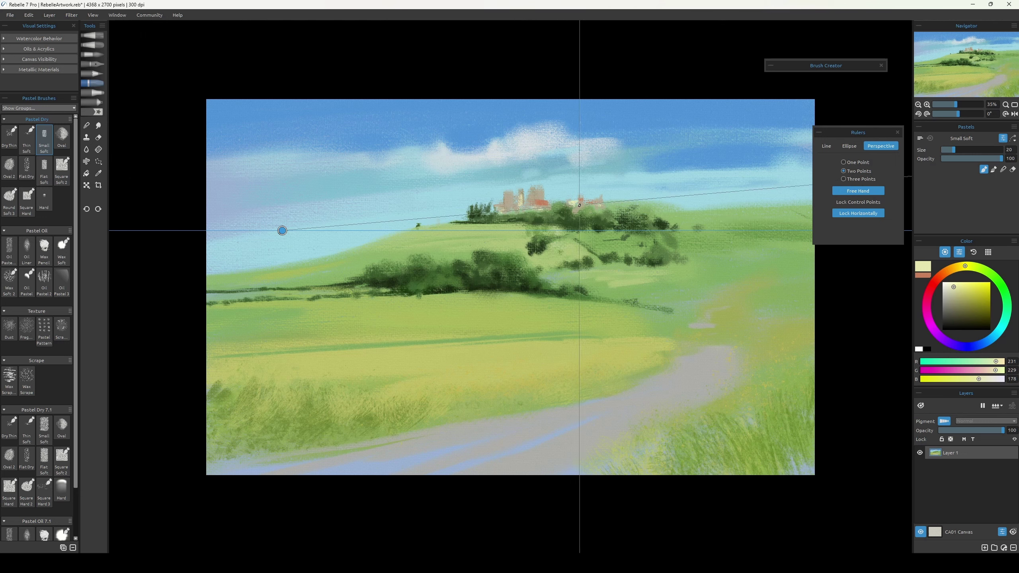
# Shade the castle towers in grey with a smaller Small Soft brush and hide the ruler.
pyautogui.keyDown('alt'); pyautogui.click(530, 195); pyautogui.keyUp('alt')
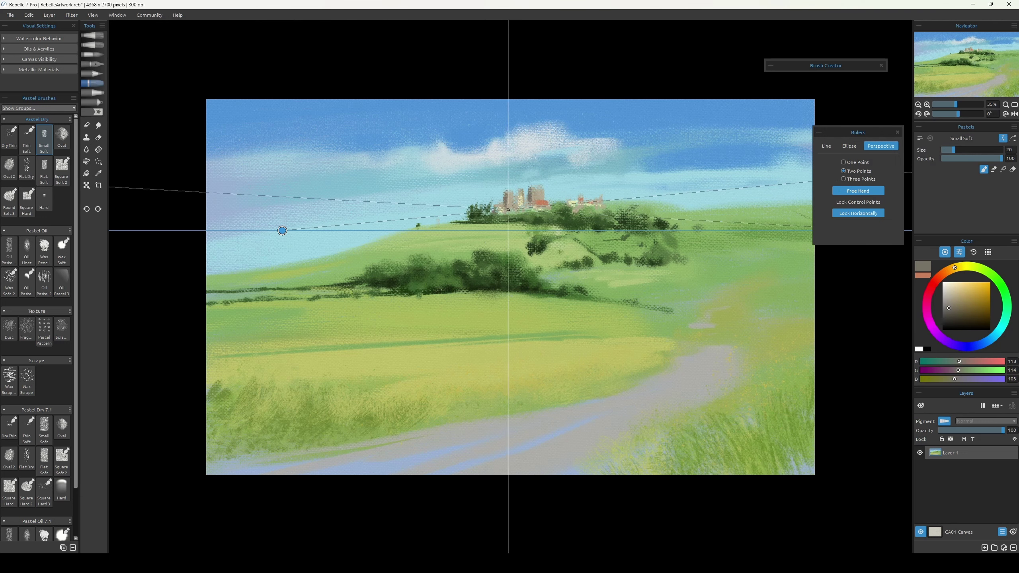
pyautogui.press('[')
pyautogui.press('[')
pyautogui.press('[')
pyautogui.press('[')
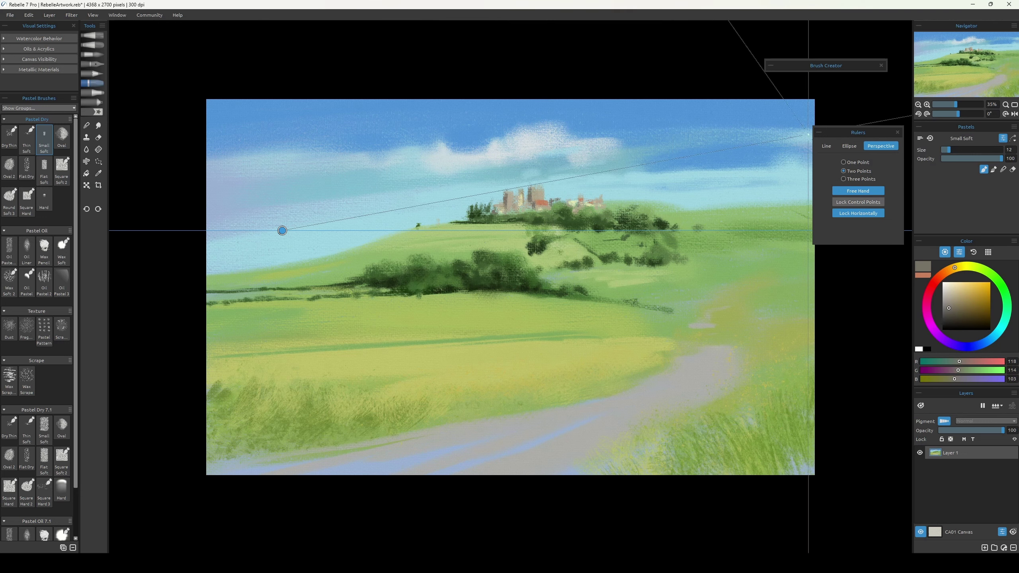
pyautogui.hotkey('ctrl', 'r')
# Shape a pointed brown roof on the castle's left tower, undoing an unwanted stroke.
pyautogui.press('[')
pyautogui.keyDown('alt'); pyautogui.click(510, 191); pyautogui.keyUp('alt')
pyautogui.keyDown('alt'); pyautogui.click(509, 187); pyautogui.keyUp('alt')
pyautogui.hotkey('ctrl', 'z')
pyautogui.press(']')
pyautogui.press(']')
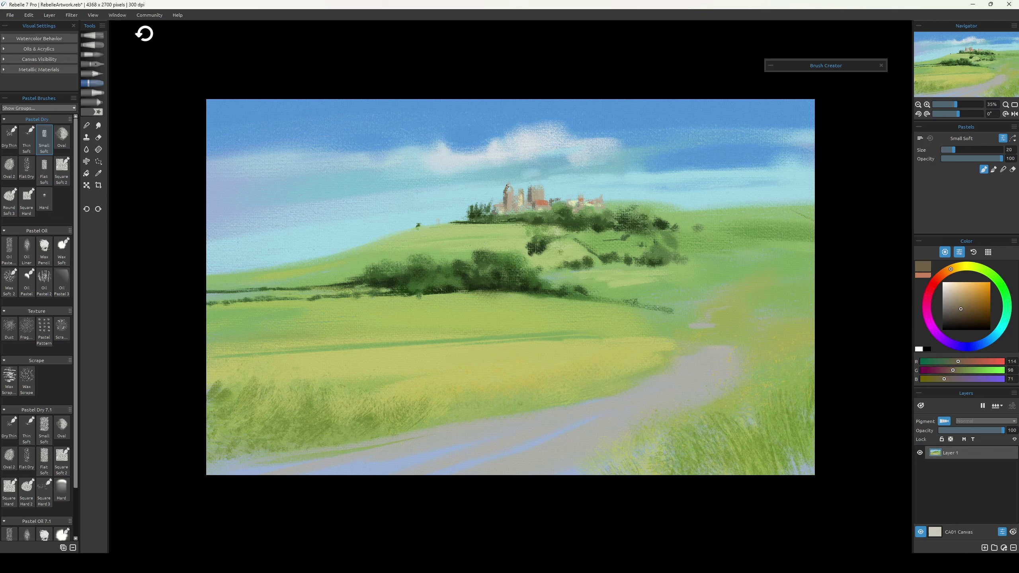
# Add a slate-blue spire beside the brown-roofed tower and refine the tower edges with sampled colours.
pyautogui.keyDown('alt'); pyautogui.click(664, 149); pyautogui.keyUp('alt')
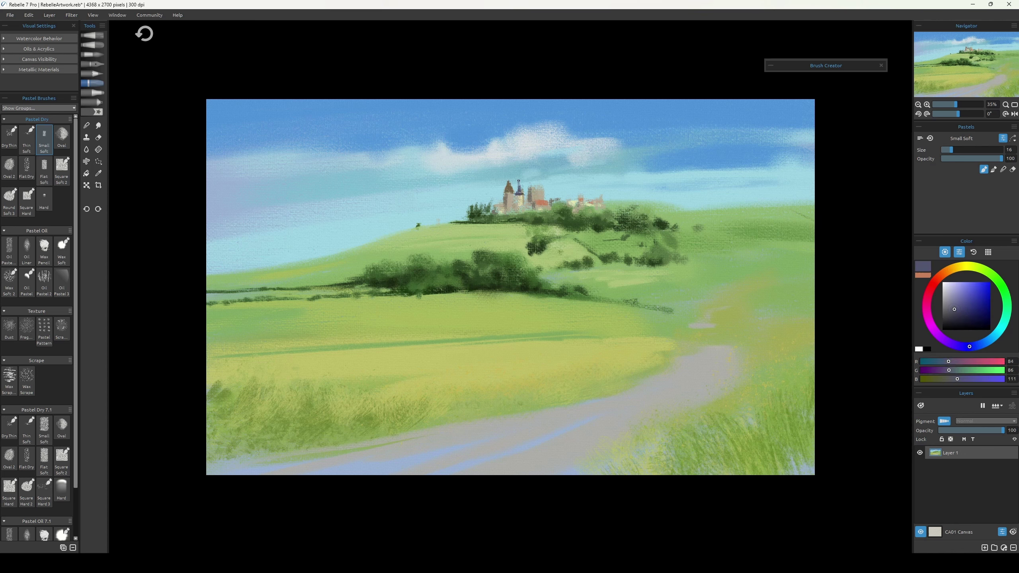
pyautogui.keyDown('alt'); pyautogui.click(504, 206); pyautogui.keyUp('alt')
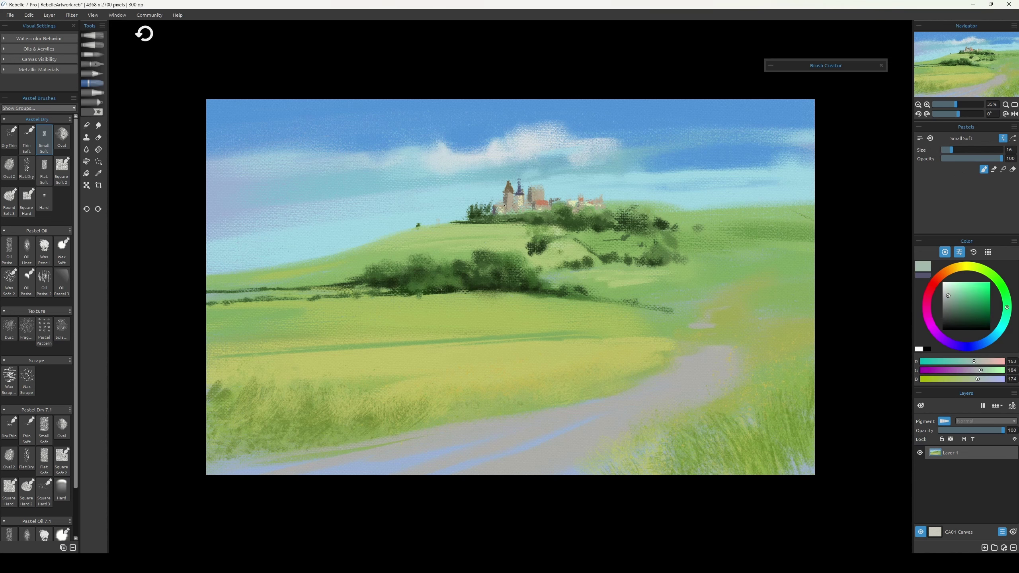
pyautogui.keyDown('alt'); pyautogui.click(521, 191); pyautogui.keyUp('alt')
pyautogui.hotkey('ctrl', 'z')
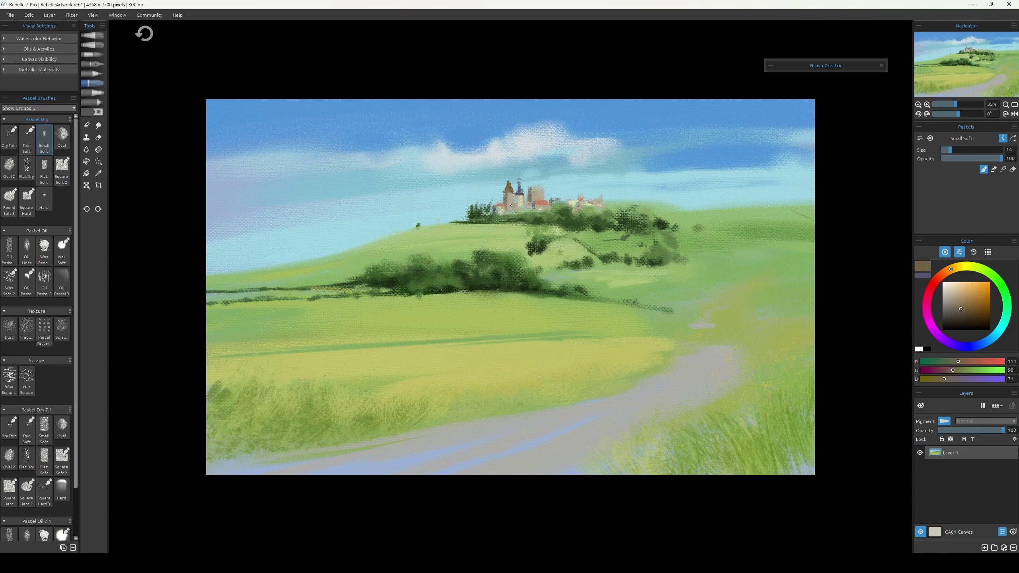
pyautogui.keyDown('alt'); pyautogui.click(510, 204); pyautogui.keyUp('alt')
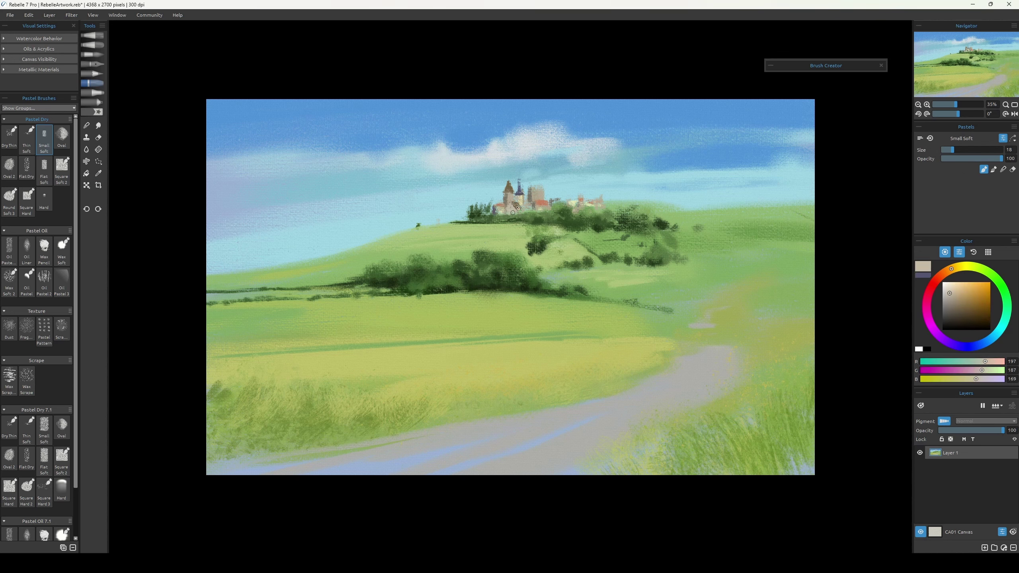
# Shape the castle's right tower with a flat top, trim it with sky blue and add small dark details.
pyautogui.keyDown('alt'); pyautogui.click(518, 199); pyautogui.keyUp('alt')
pyautogui.keyDown('alt'); pyautogui.click(541, 185); pyautogui.keyUp('alt')
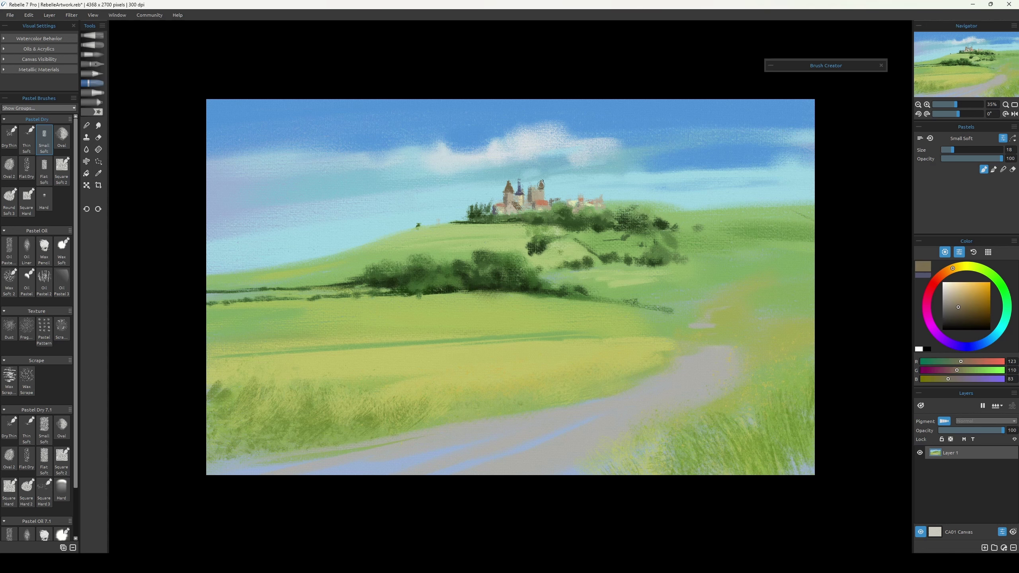
pyautogui.keyDown('alt'); pyautogui.click(537, 184); pyautogui.keyUp('alt')
pyautogui.press('[')
pyautogui.press('[')
pyautogui.press('[')
pyautogui.press('[')
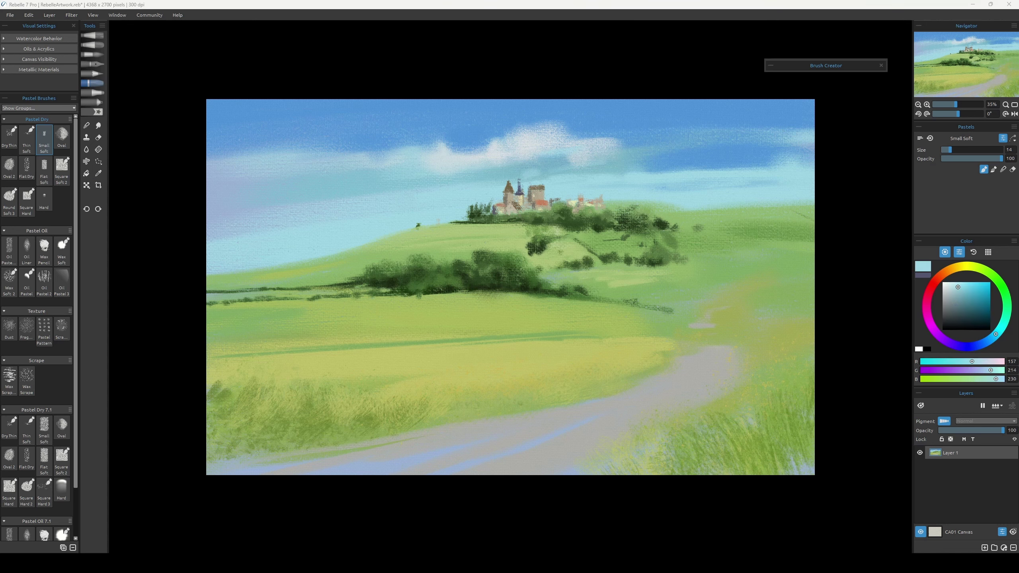
pyautogui.keyDown('alt'); pyautogui.click(521, 203); pyautogui.keyUp('alt')
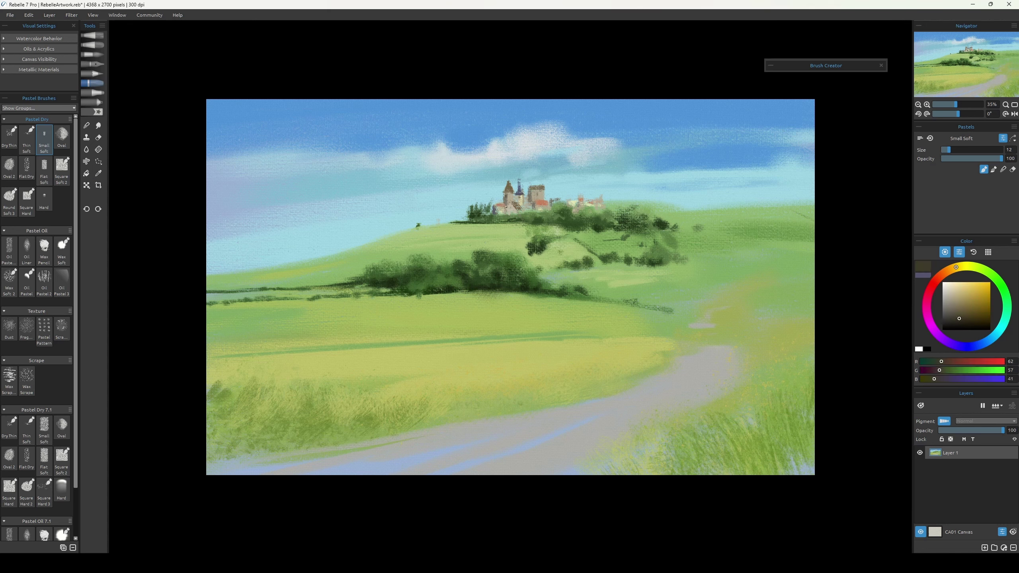
# Brush light yellow-green highlights across the right hillside with the Small Soft pastel enlarged to 60.
pyautogui.press(']')
pyautogui.press(']')
pyautogui.press(']')
pyautogui.press(']')
pyautogui.press(']')
pyautogui.press(']')
pyautogui.press(']')
pyautogui.press(']')
pyautogui.keyDown('alt'); pyautogui.click(538, 210); pyautogui.keyUp('alt')
pyautogui.keyDown('alt'); pyautogui.click(622, 246); pyautogui.keyUp('alt')
pyautogui.press(']')
pyautogui.press(']')
pyautogui.press(']')
pyautogui.press(']')
pyautogui.press(']')
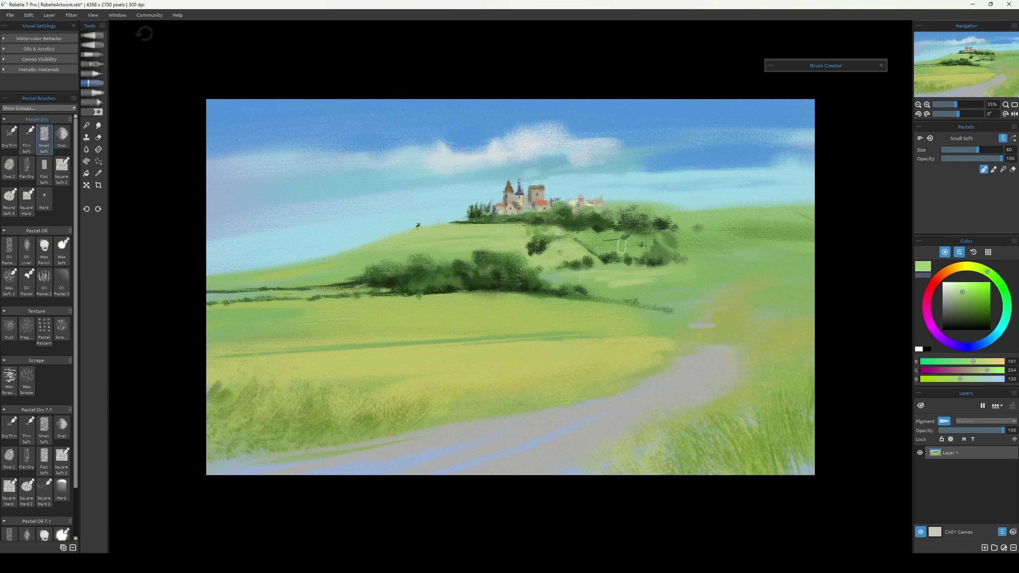
pyautogui.moveTo(774, 263); pyautogui.dragTo(723, 252)
# Add dark green bushes at the right end of the middle tree row and darken the conifers beside the castle.
pyautogui.press('[')
pyautogui.press('[')
pyautogui.press('[')
pyautogui.press('[')
pyautogui.press('[')
pyautogui.keyDown('alt'); pyautogui.click(563, 276); pyautogui.keyUp('alt')
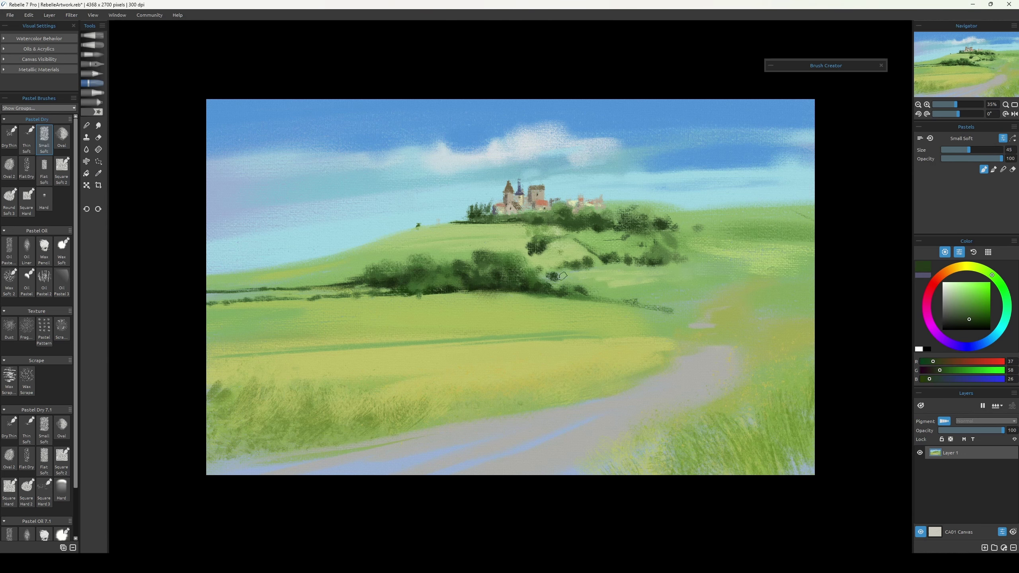
pyautogui.keyDown('alt'); pyautogui.click(580, 295); pyautogui.keyUp('alt')
pyautogui.press('[')
pyautogui.moveTo(470, 219)
pyautogui.mouseDown()
pyautogui.moveTo(470, 201)
pyautogui.moveTo(484, 202)
pyautogui.mouseUp()
# Paint a large near-black tree with a broad crown and short trunk beside the path using the Small Soft pastel.
pyautogui.hotkey('ctrl', '+')
pyautogui.hotkey('ctrl', '-')
pyautogui.hotkey('ctrl', '-')
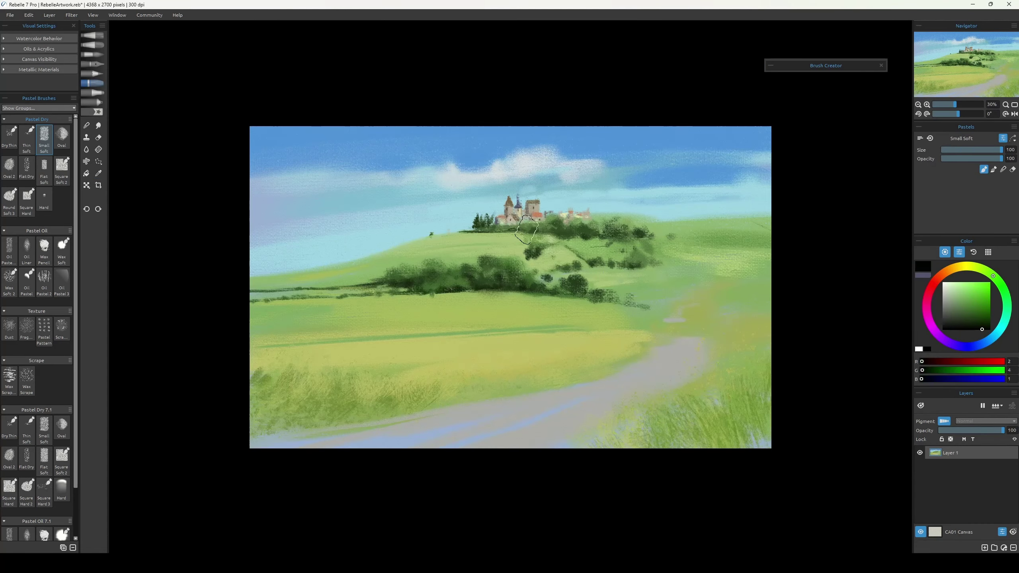
pyautogui.moveTo(617, 282)
pyautogui.mouseDown()
pyautogui.moveTo(610, 313)
pyautogui.moveTo(594, 318)
pyautogui.moveTo(626, 329)
pyautogui.moveTo(590, 265)
pyautogui.moveTo(679, 278)
pyautogui.mouseUp()
pyautogui.keyDown('alt'); pyautogui.click(634, 270); pyautogui.keyUp('alt')
pyautogui.keyDown('alt'); pyautogui.click(614, 315); pyautogui.keyUp('alt')
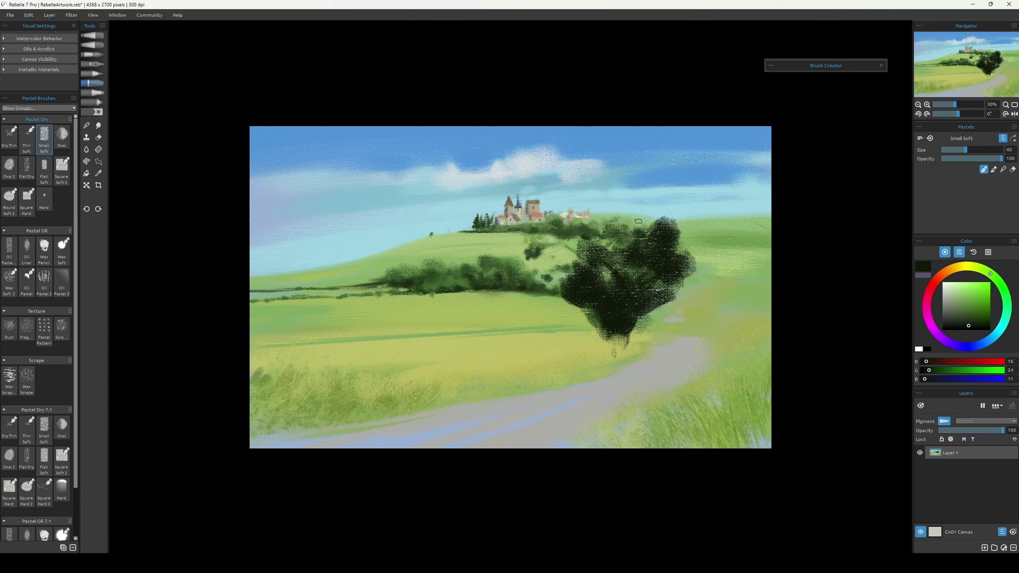
# Block in a second, taller dark tree mass along the painting's right edge with broad pastel strokes.
pyautogui.press(']')
pyautogui.press(']')
pyautogui.moveTo(738, 257)
pyautogui.mouseDown()
pyautogui.moveTo(755, 321)
pyautogui.moveTo(763, 305)
pyautogui.mouseUp()
pyautogui.moveTo(730, 172); pyautogui.dragTo(755, 289)
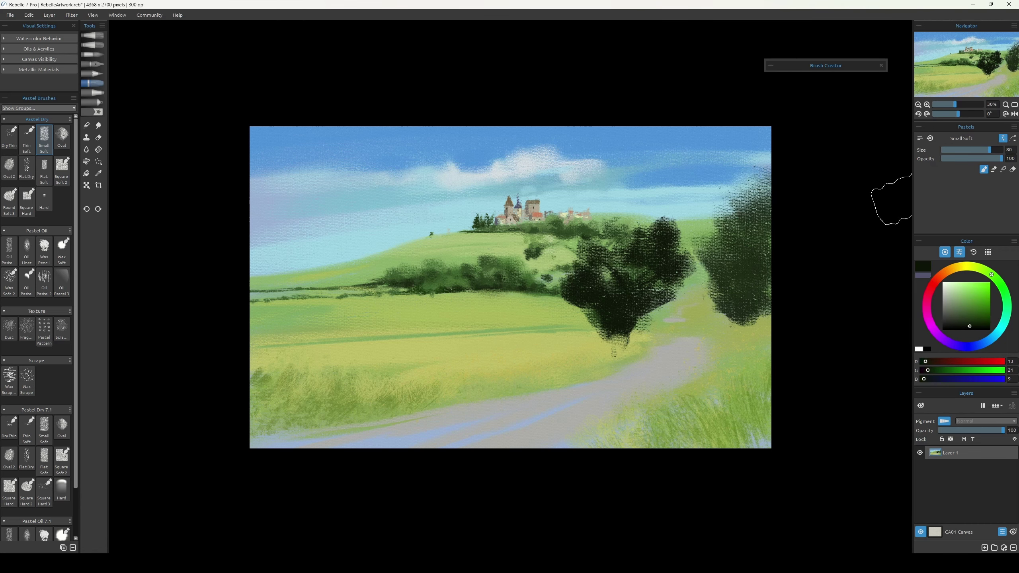
pyautogui.moveTo(893, 200)
pyautogui.mouseDown()
pyautogui.moveTo(716, 126)
pyautogui.moveTo(747, 153)
pyautogui.moveTo(723, 124)
pyautogui.moveTo(715, 183)
pyautogui.moveTo(732, 247)
pyautogui.mouseUp()
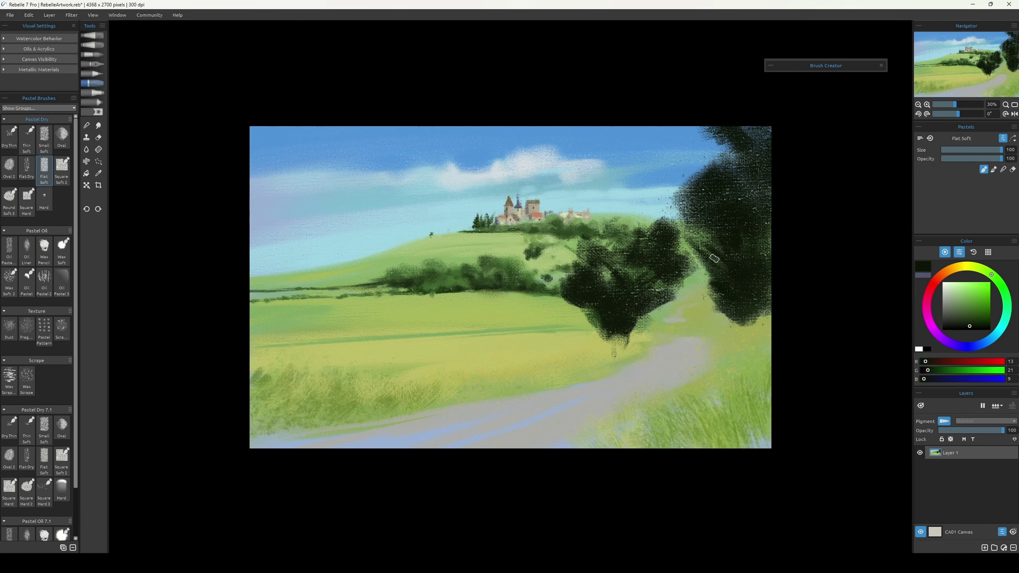
# Brush mid-green foliage over the upper crown of the tall tree along the painting's right edge with the Flat Soft pastel.
pyautogui.press('[')
pyautogui.keyDown('alt'); pyautogui.click(706, 313); pyautogui.keyUp('alt')
pyautogui.moveTo(706, 193)
pyautogui.mouseDown()
pyautogui.moveTo(724, 159)
pyautogui.moveTo(719, 179)
pyautogui.moveTo(754, 154)
pyautogui.mouseUp()
pyautogui.press('[')
pyautogui.press('[')
pyautogui.press('[')
pyautogui.press('[')
pyautogui.press('[')
pyautogui.press('[')
pyautogui.keyDown('alt'); pyautogui.click(707, 213); pyautogui.keyUp('alt')
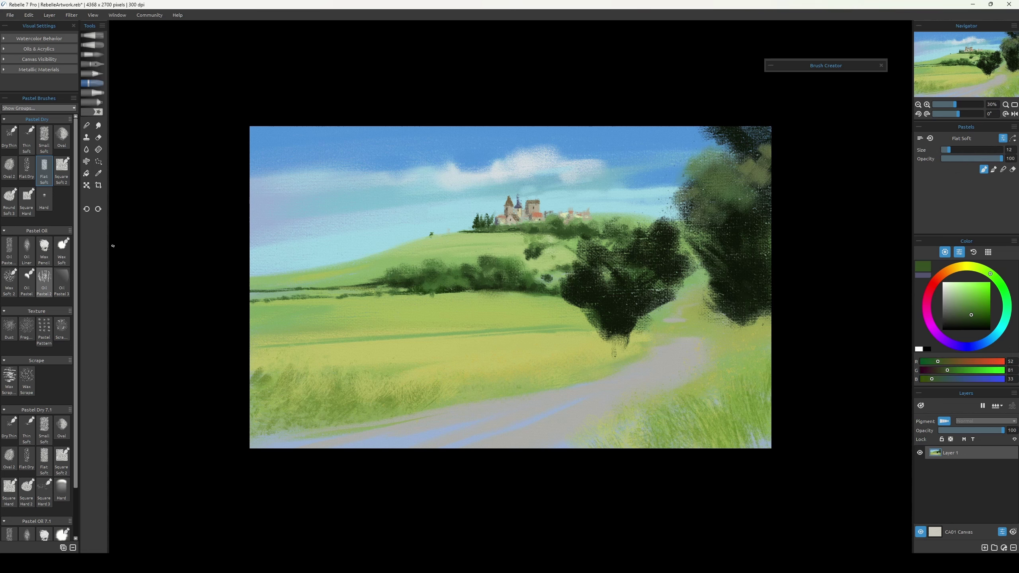
# Blend dark and mid-green patches into the tall right-edge tree's lower foliage with Oil Pastel 2 at size 50.
pyautogui.click(44, 281)
pyautogui.moveTo(740, 275); pyautogui.dragTo(733, 268)
pyautogui.keyDown('alt'); pyautogui.click(733, 269); pyautogui.keyUp('alt')
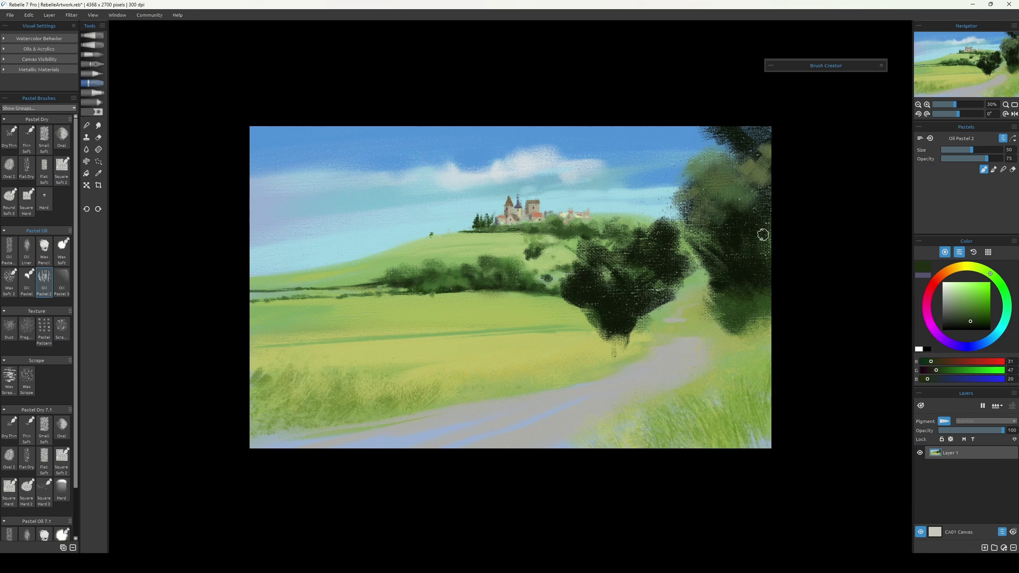
pyautogui.keyDown('alt'); pyautogui.click(743, 318); pyautogui.keyUp('alt')
pyautogui.press('[')
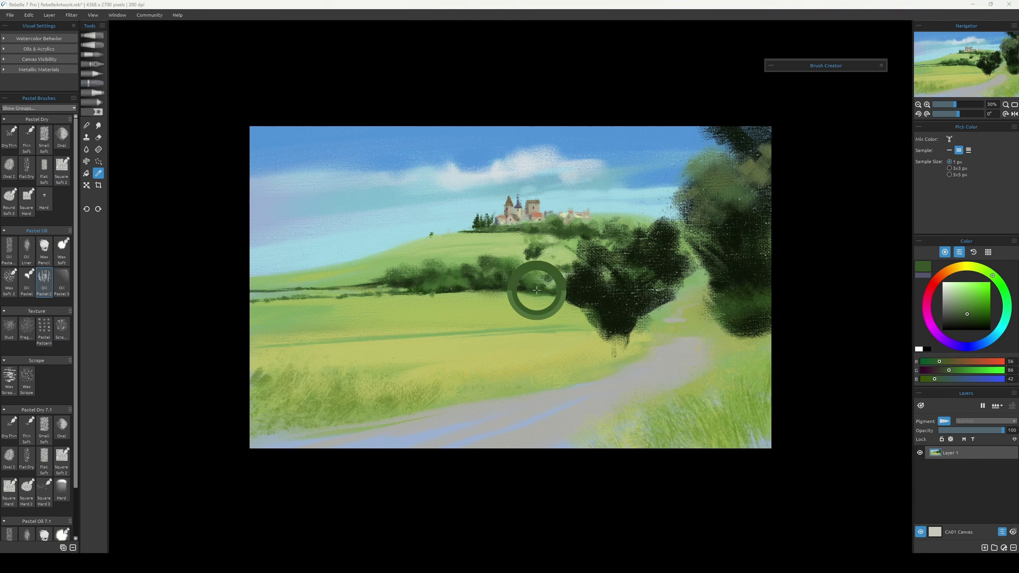
# Break up the central tree's outline and paint a dark shrub in the field beside it with Dry Thin at size 40.
pyautogui.click(61, 281)
pyautogui.keyDown('alt'); pyautogui.click(662, 244); pyautogui.keyUp('alt')
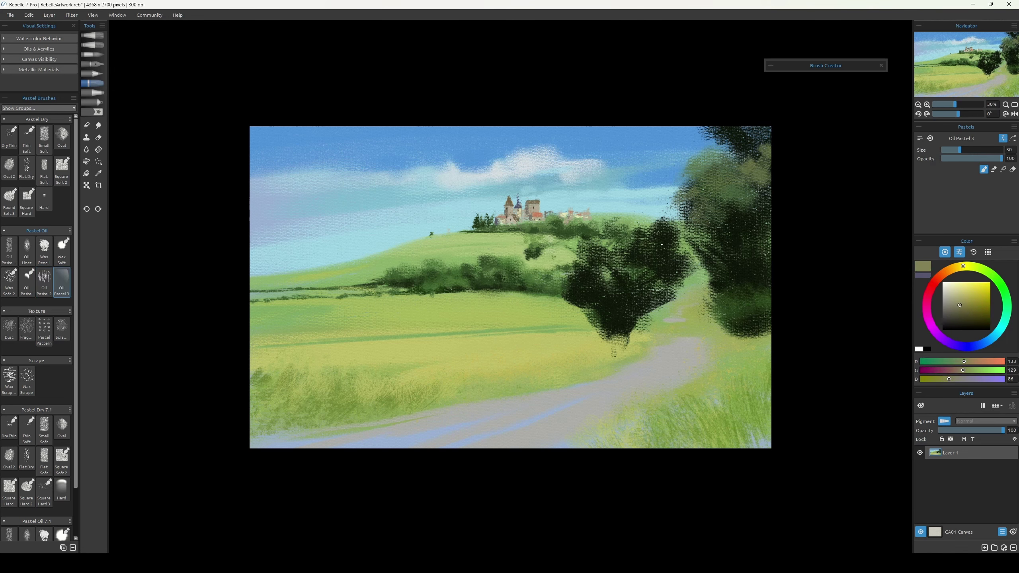
pyautogui.click(9, 137)
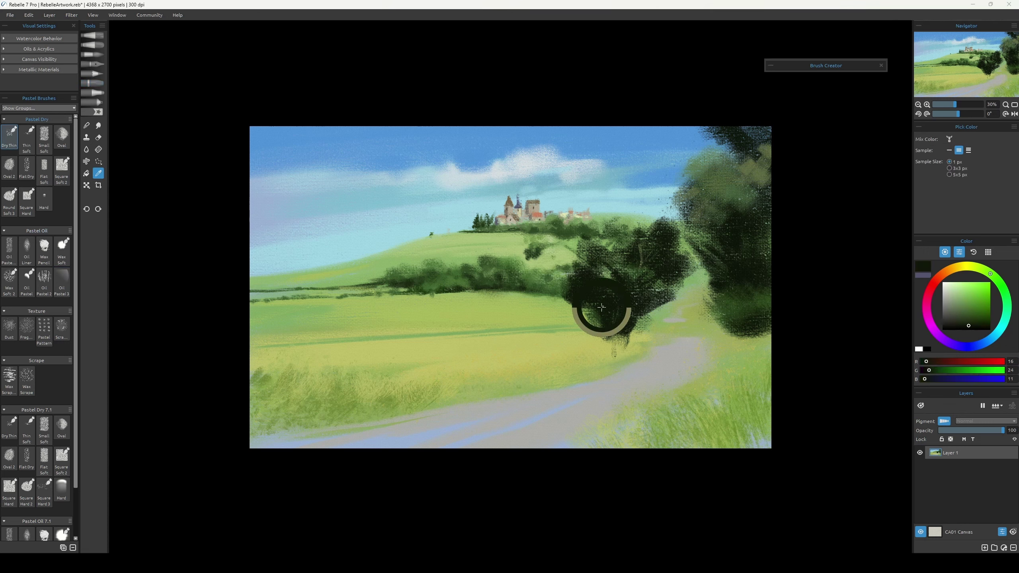
pyautogui.keyDown('alt'); pyautogui.click(565, 312); pyautogui.keyUp('alt')
pyautogui.keyDown('alt'); pyautogui.click(623, 343); pyautogui.keyUp('alt')
pyautogui.press(']')
pyautogui.moveTo(622, 343)
pyautogui.mouseDown()
pyautogui.moveTo(586, 353)
pyautogui.moveTo(543, 345)
pyautogui.mouseUp()
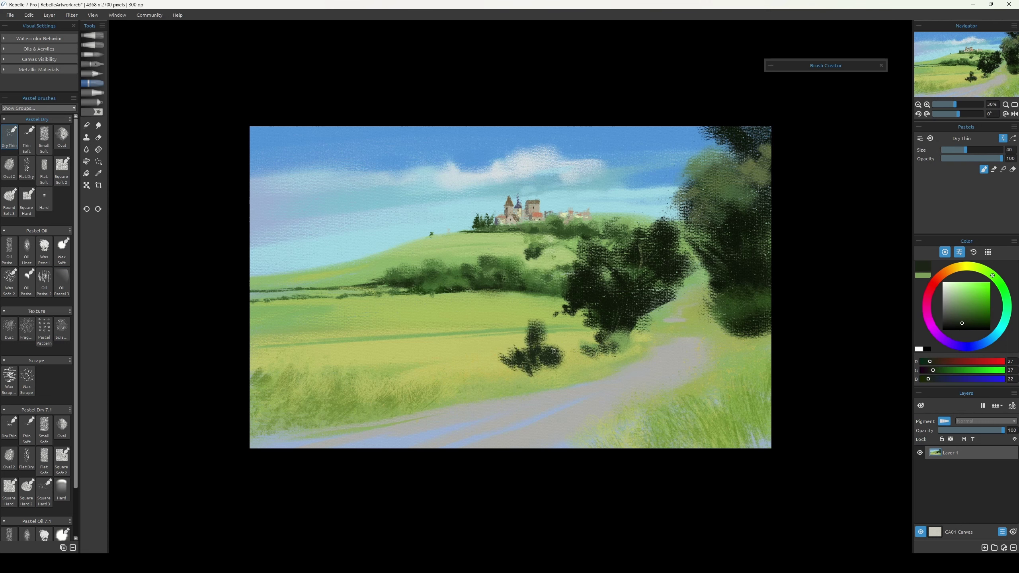
# Carve lighter green gaps between the field shrub's branches with Dry Thin at size 20.
pyautogui.keyDown('alt'); pyautogui.click(519, 342); pyautogui.keyUp('alt')
pyautogui.press('[')
pyautogui.keyDown('alt'); pyautogui.click(539, 341); pyautogui.keyUp('alt')
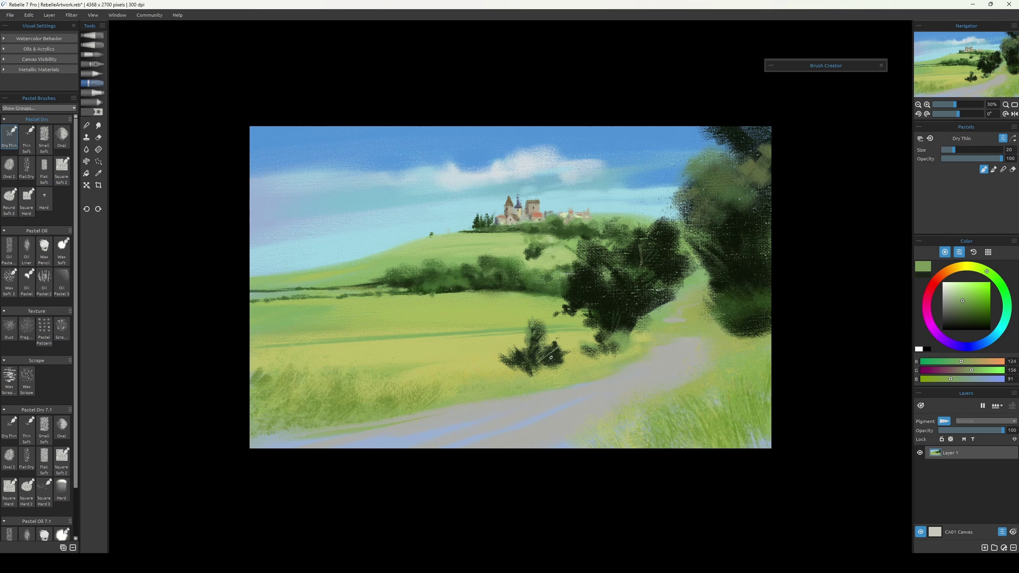
pyautogui.press(']')
pyautogui.moveTo(539, 341); pyautogui.dragTo(559, 364)
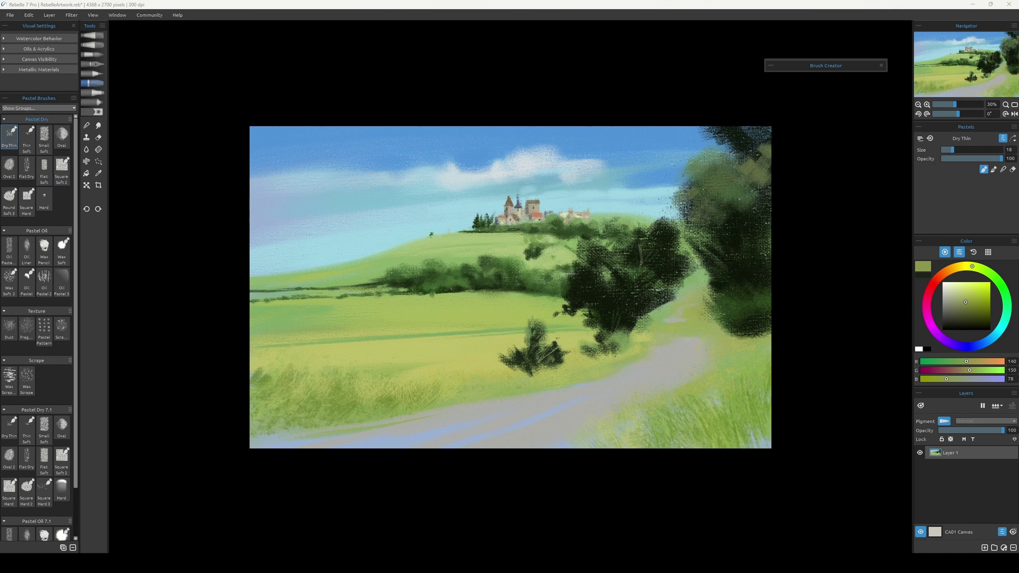
# Trim the shrub's base and left side into the yellow-green field with Dry Thin and Wax Scrape 2 at size 50.
pyautogui.keyDown('alt'); pyautogui.click(527, 365); pyautogui.keyUp('alt')
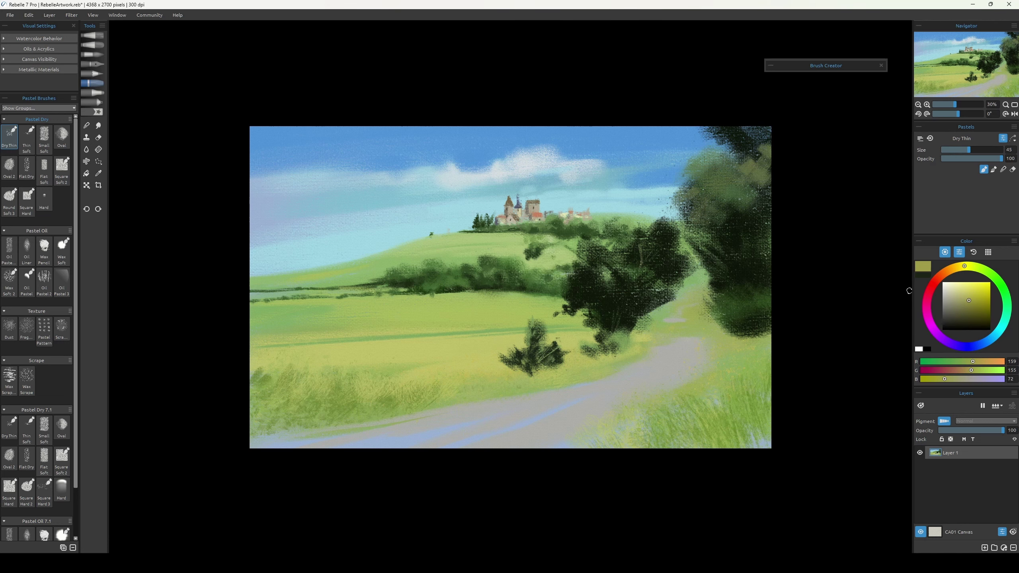
pyautogui.keyDown('alt'); pyautogui.click(514, 371); pyautogui.keyUp('alt')
pyautogui.moveTo(514, 371); pyautogui.dragTo(457, 378)
pyautogui.press('[')
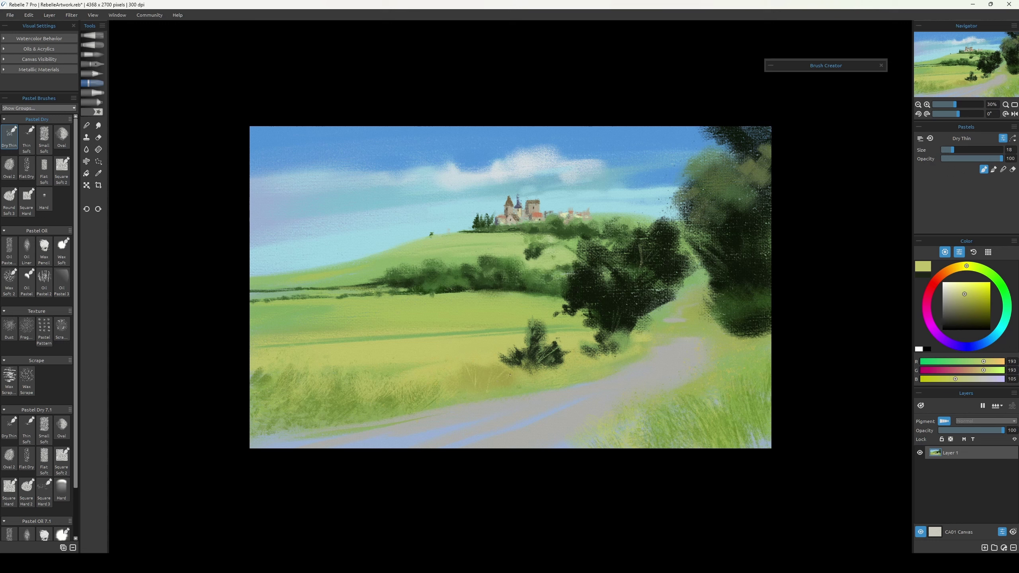
pyautogui.click(8, 380)
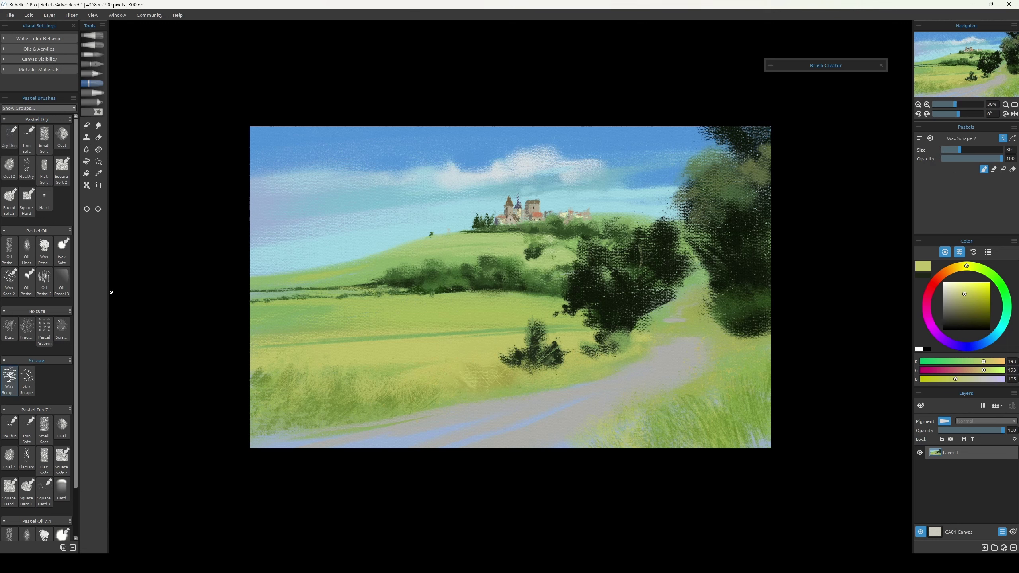
pyautogui.keyDown('alt'); pyautogui.click(503, 350); pyautogui.keyUp('alt')
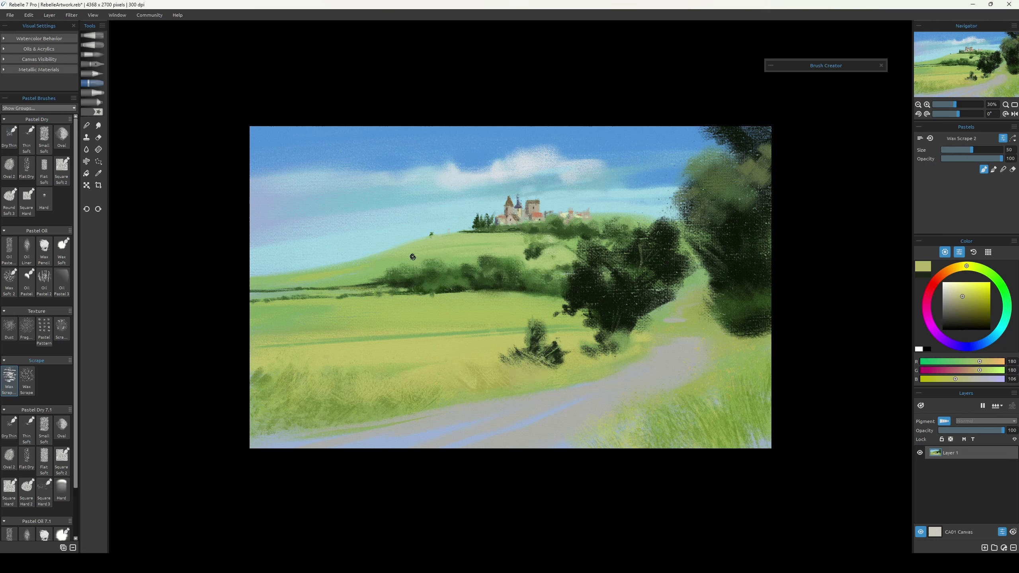
# Paint dark green bushes at the path's bend and down the painting's lower-right edge with Dry Thin.
pyautogui.click(8, 135)
pyautogui.keyDown('alt'); pyautogui.click(631, 330); pyautogui.keyUp('alt')
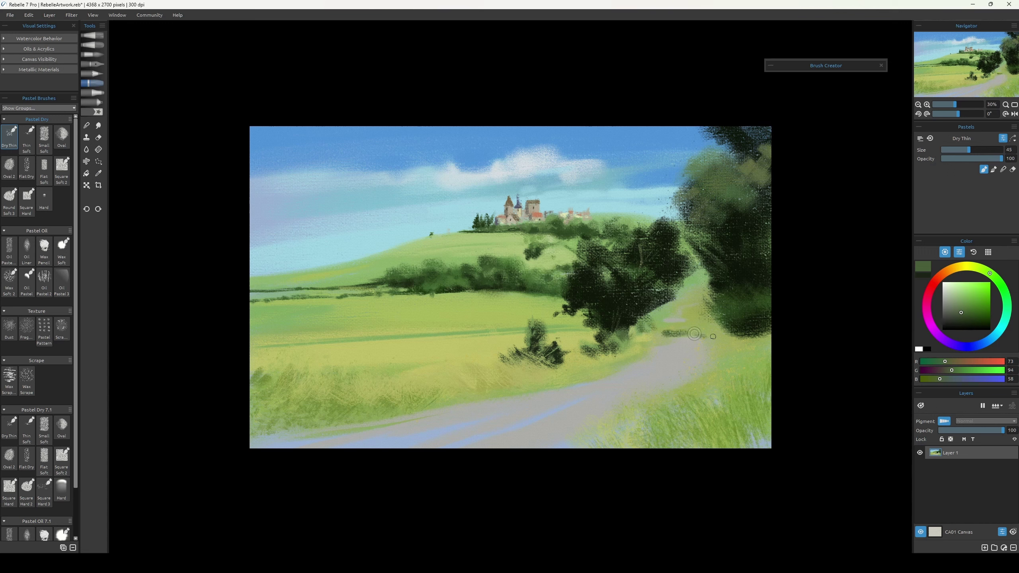
pyautogui.press(']')
pyautogui.press(']')
pyautogui.moveTo(742, 355); pyautogui.dragTo(751, 375)
pyautogui.keyDown('alt'); pyautogui.click(751, 374); pyautogui.keyUp('alt')
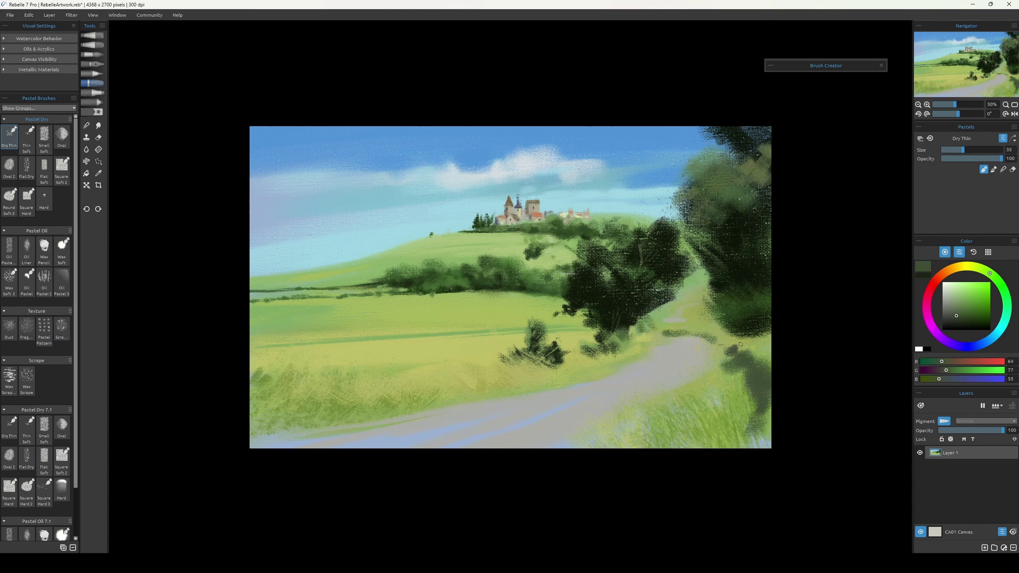
# Cover the far stretch of the path with a low green bank between the two large trees using Dry Thin.
pyautogui.keyDown('alt'); pyautogui.click(706, 337); pyautogui.keyUp('alt')
pyautogui.press('[')
pyautogui.keyDown('alt'); pyautogui.click(682, 326); pyautogui.keyUp('alt')
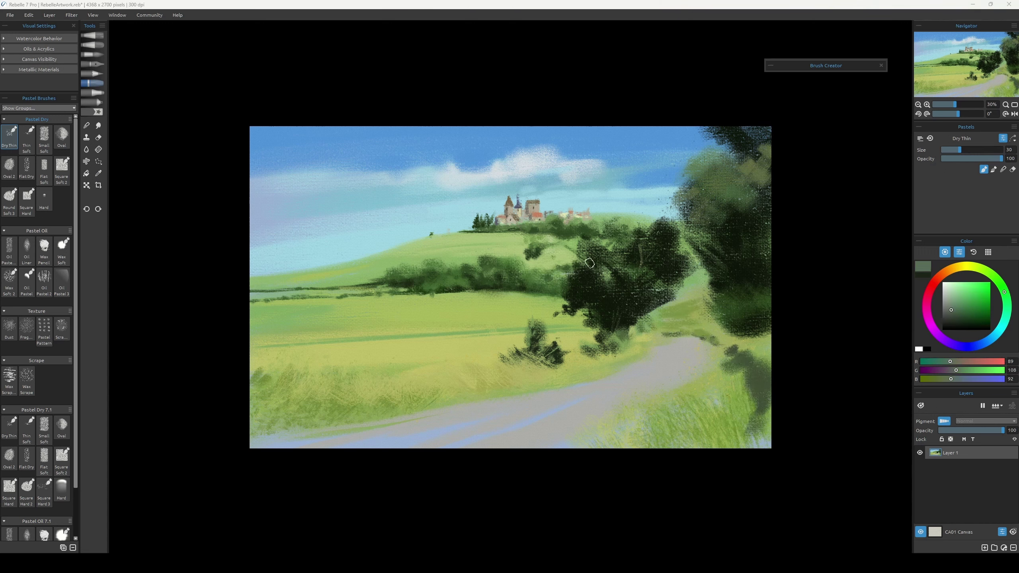
pyautogui.moveTo(690, 307)
pyautogui.mouseDown()
pyautogui.moveTo(668, 308)
pyautogui.moveTo(662, 285)
pyautogui.mouseUp()
# Extend the central tree's crown upward with dark foliage strokes using Dry Thin.
pyautogui.keyDown('alt'); pyautogui.click(653, 233); pyautogui.keyUp('alt')
pyautogui.moveTo(653, 232)
pyautogui.mouseDown()
pyautogui.moveTo(634, 223)
pyautogui.moveTo(656, 203)
pyautogui.mouseUp()
pyautogui.keyDown('alt'); pyautogui.click(569, 258); pyautogui.keyUp('alt')
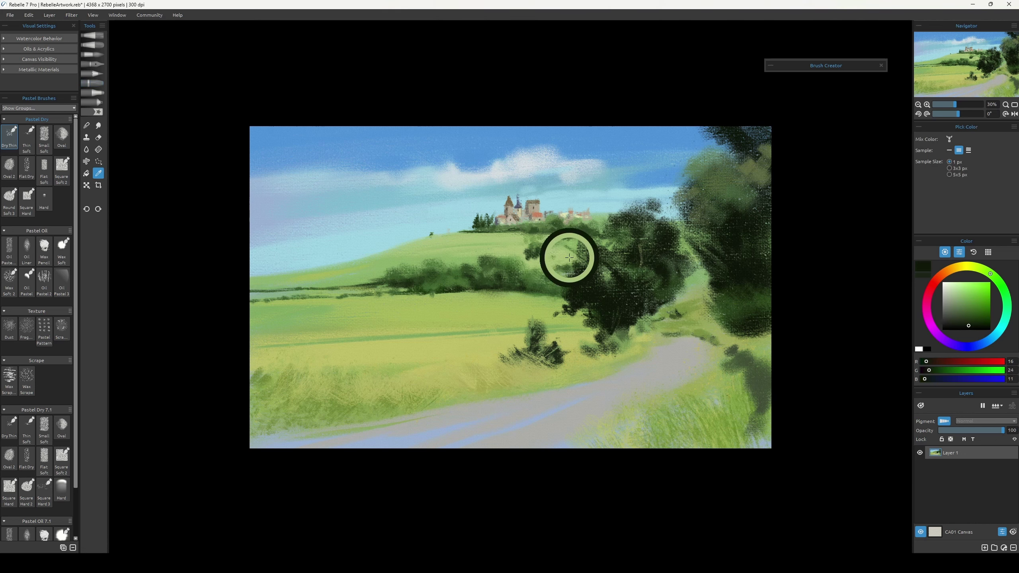
# Texture the tall right-edge tree's foliage with sampled dark and mid greens, using the Scrambled brush at size 90.
pyautogui.keyDown('alt'); pyautogui.click(747, 310); pyautogui.keyUp('alt')
pyautogui.keyDown('alt'); pyautogui.click(722, 202); pyautogui.keyUp('alt')
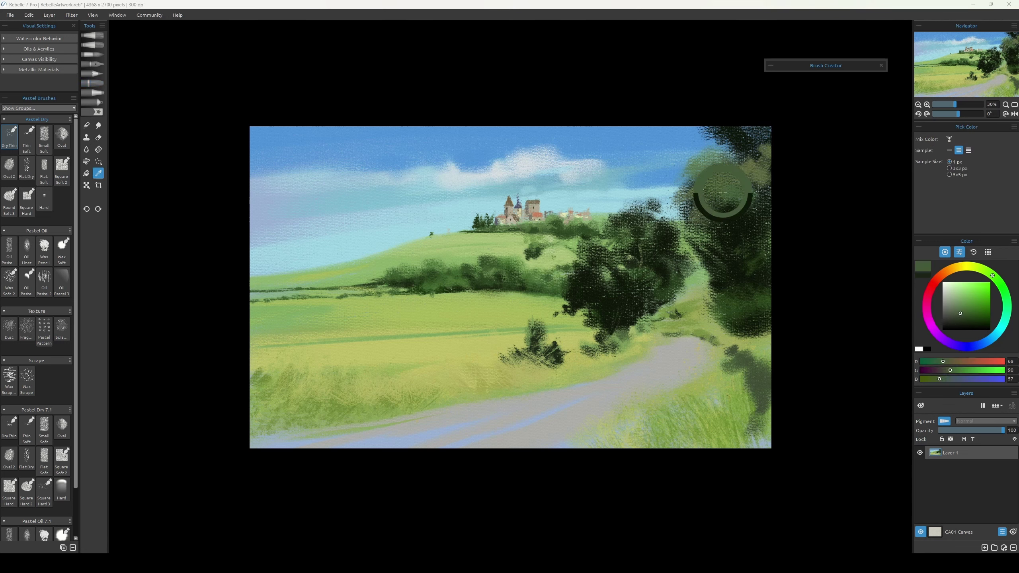
pyautogui.keyDown('alt'); pyautogui.click(735, 185); pyautogui.keyUp('alt')
pyautogui.keyDown('alt'); pyautogui.click(740, 306); pyautogui.keyUp('alt')
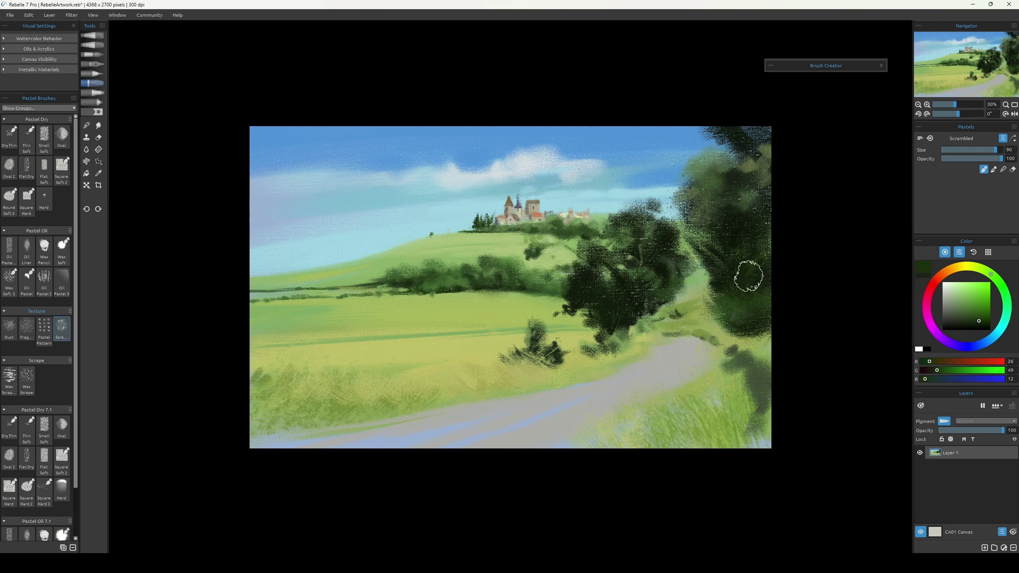
pyautogui.keyDown('alt'); pyautogui.click(752, 289); pyautogui.keyUp('alt')
# Extend the dark shrub down to the path's edge and darken the central tree's base with Oil Pastel Flat at size 25.
pyautogui.moveTo(544, 351); pyautogui.dragTo(590, 383)
pyautogui.click(8, 249)
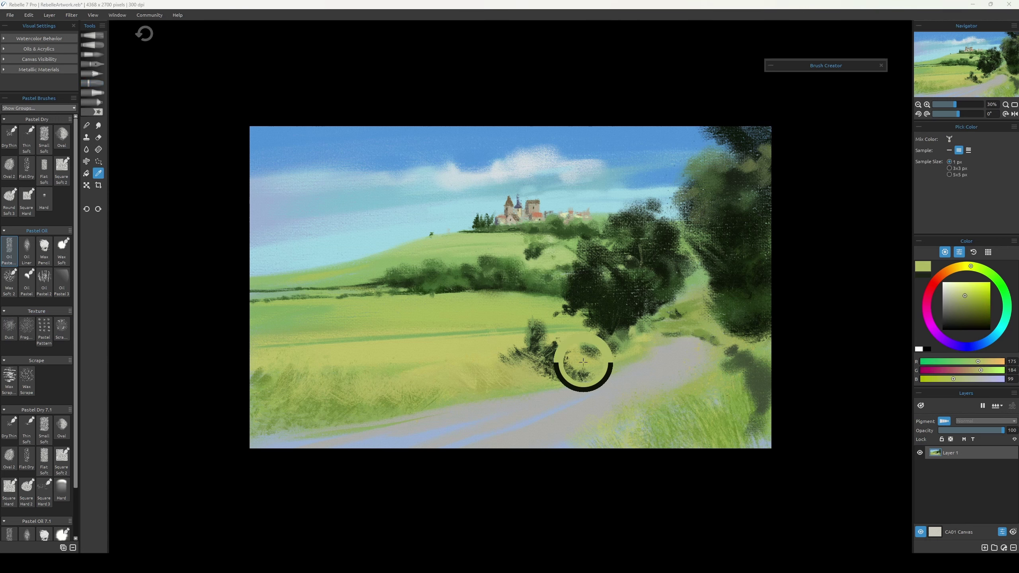
pyautogui.keyDown('alt'); pyautogui.click(582, 368); pyautogui.keyUp('alt')
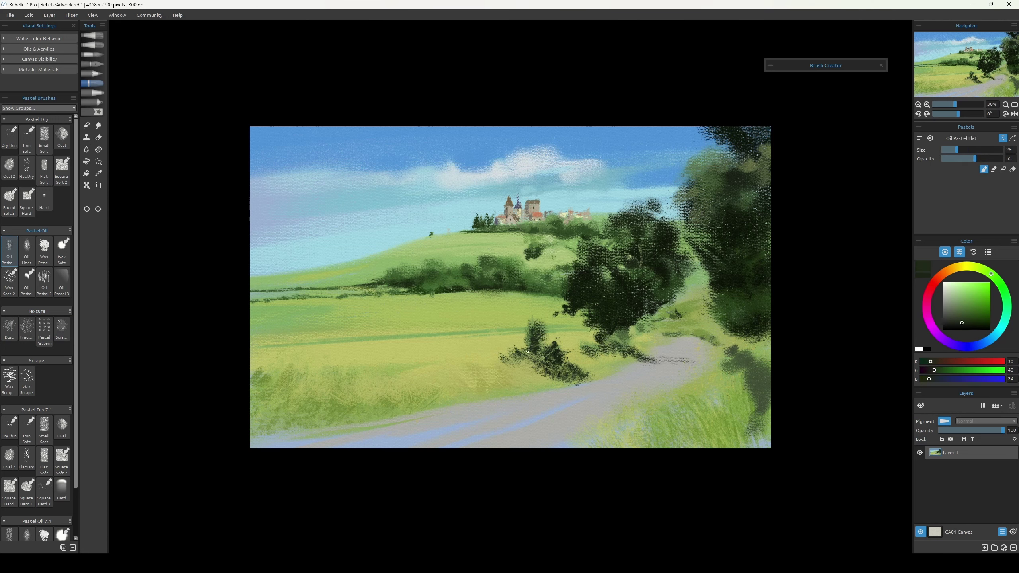
# Reshape the shrub's left side and fill out the small tree below the castle with Wax Soft 2 at size 50.
pyautogui.keyDown('alt'); pyautogui.click(518, 367); pyautogui.keyUp('alt')
pyautogui.click(9, 281)
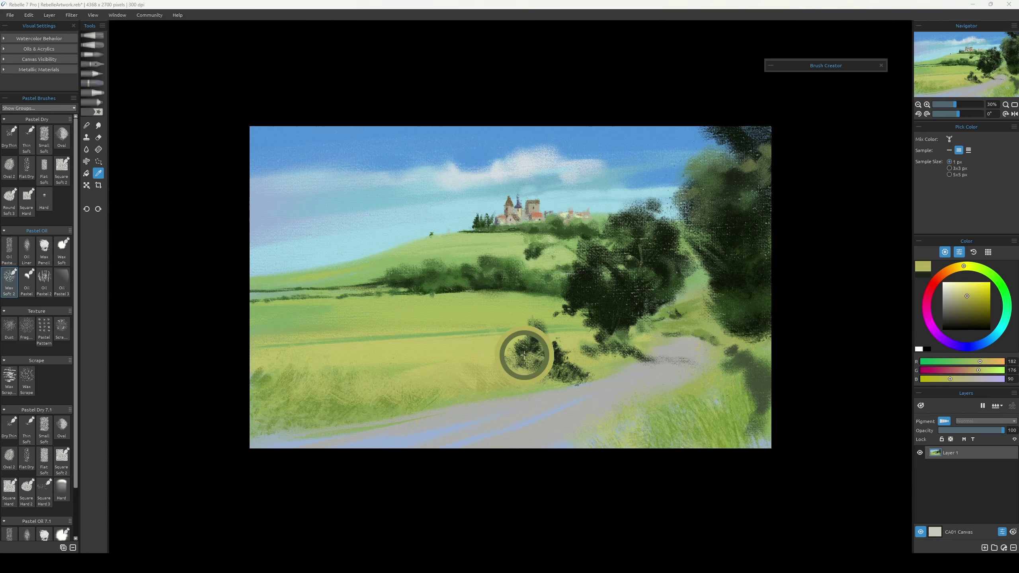
pyautogui.keyDown('alt'); pyautogui.click(538, 238); pyautogui.keyUp('alt')
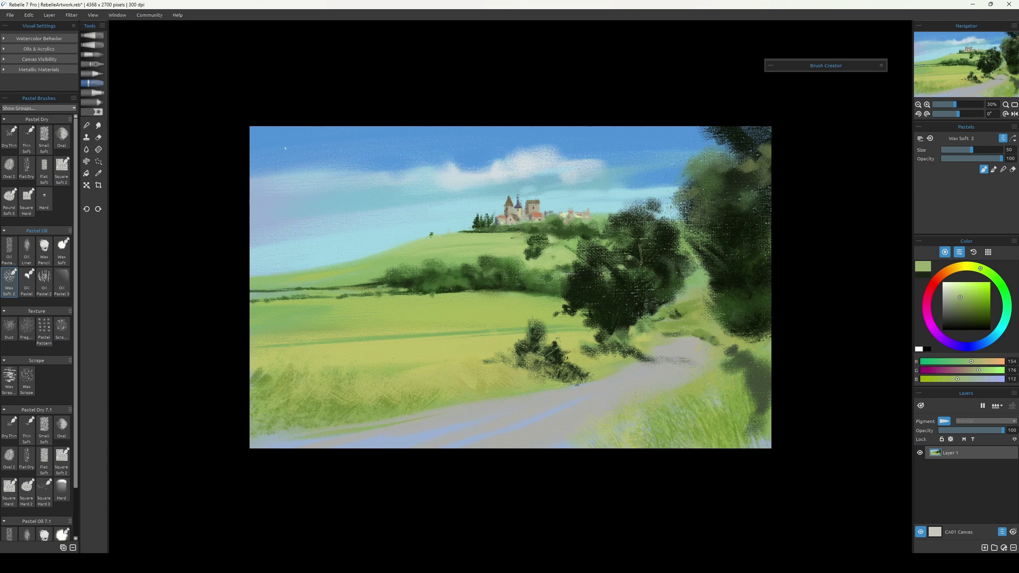
# Collapse the Pastel Dry 7.1 and Pastel Oil 7.1 brush groups and lighten the castle hillside with Oil Pastel 2 at size 40.
pyautogui.click(4, 410)
pyautogui.click(4, 420)
pyautogui.click(45, 281)
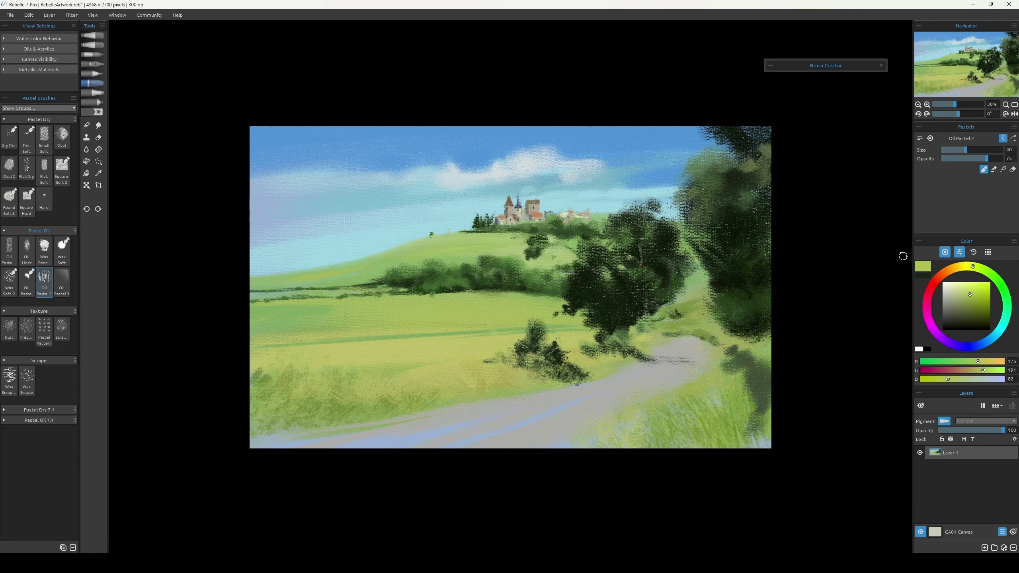
pyautogui.keyDown('alt'); pyautogui.click(470, 245); pyautogui.keyUp('alt')
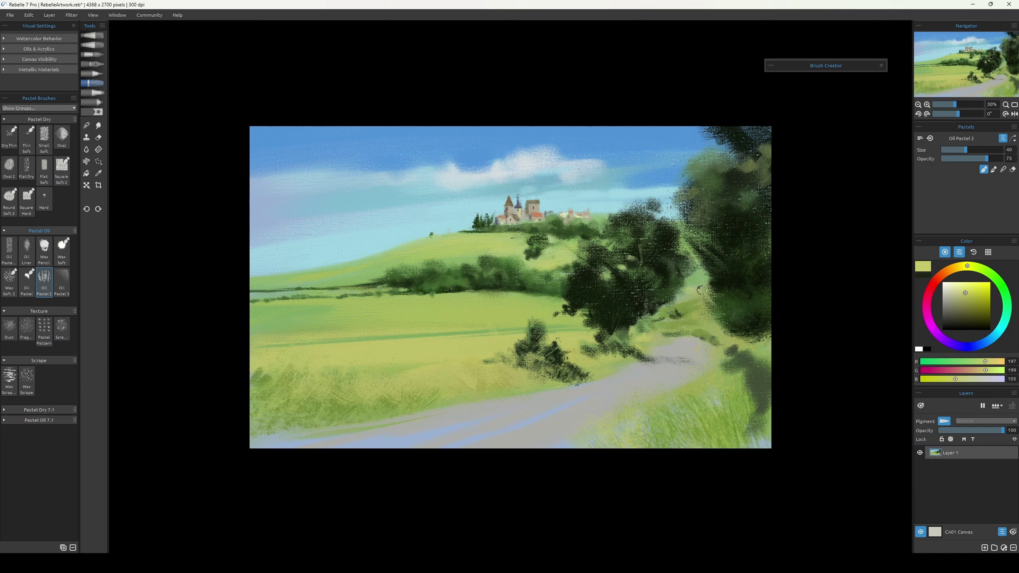
# Highlight the slope around the far path in pale yellow and darken the lower-right bushes with Oil Pastel 2 at size 30.
pyautogui.press('[')
pyautogui.keyDown('alt'); pyautogui.click(746, 366); pyautogui.keyUp('alt')
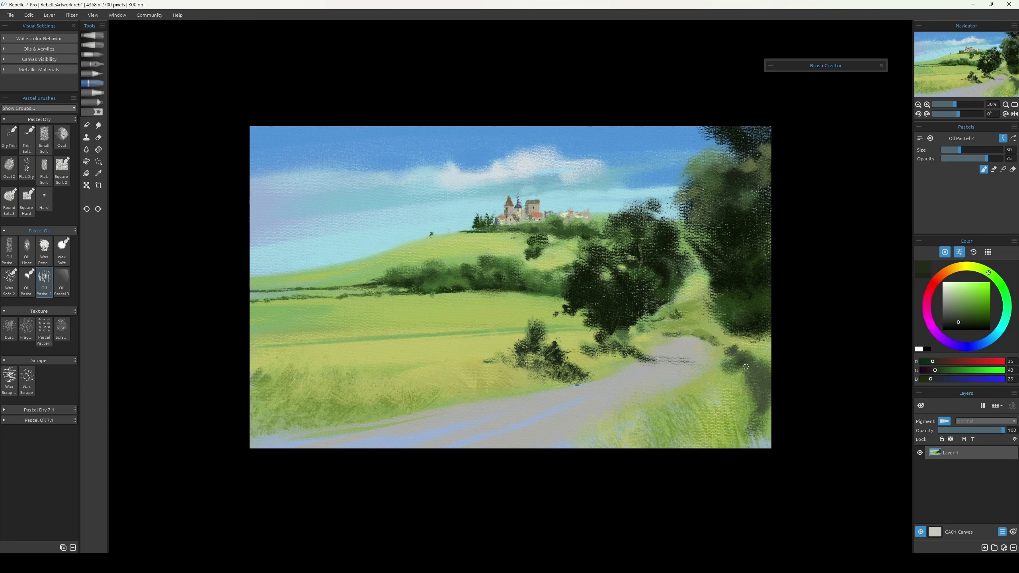
pyautogui.press(']')
pyautogui.press(']')
pyautogui.press('[')
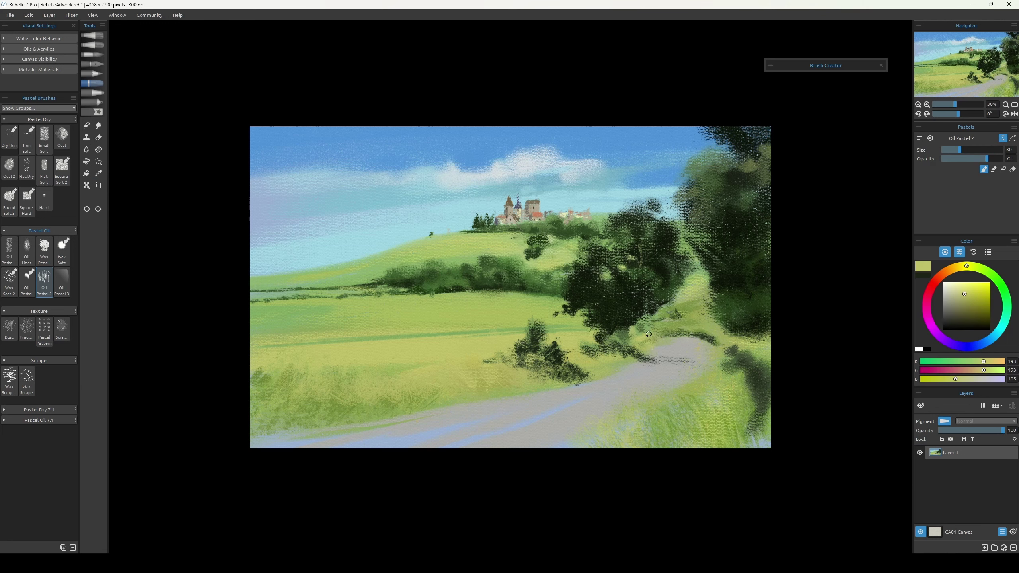
# Add fine green bush details to the slope below the castle with Oil Pastel 2 at size 12.
pyautogui.keyDown('alt'); pyautogui.click(509, 269); pyautogui.keyUp('alt')
pyautogui.press('[')
pyautogui.keyDown('alt'); pyautogui.click(562, 242); pyautogui.keyUp('alt')
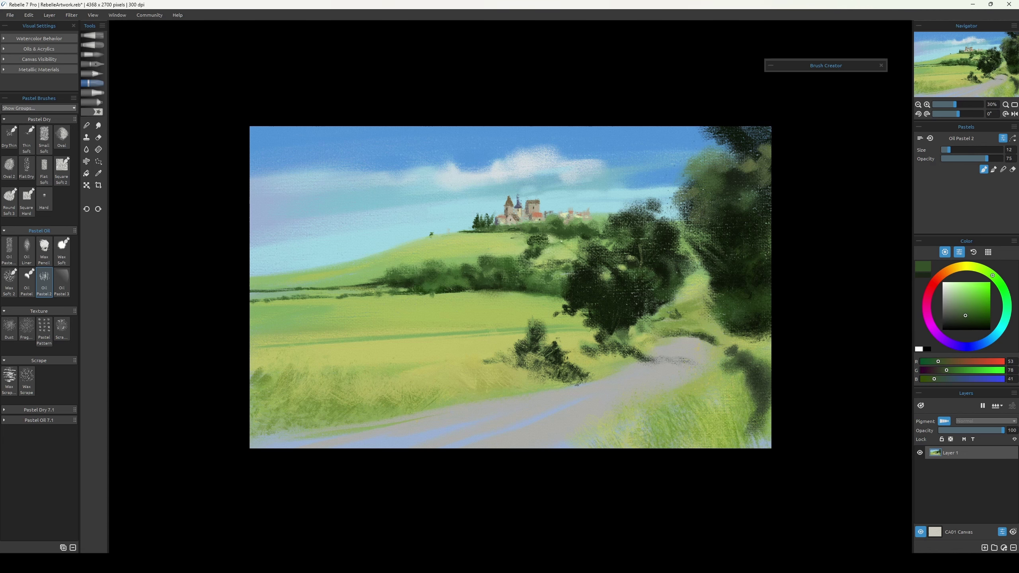
pyautogui.keyDown('alt'); pyautogui.click(506, 231); pyautogui.keyUp('alt')
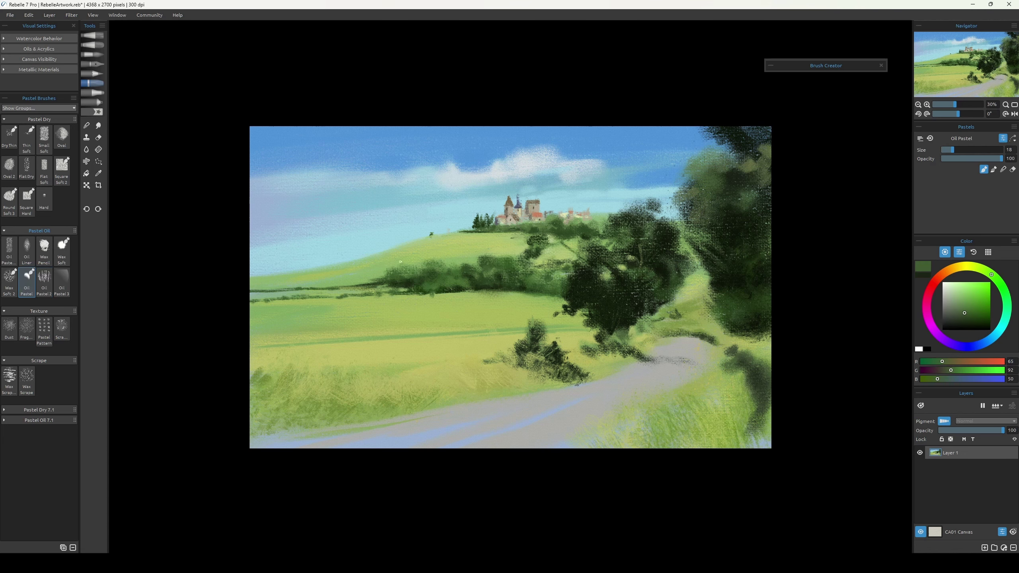
# Define the distant hedge line and the lower edge of the middle tree row with sampled greens using Oil Pastel.
pyautogui.keyDown('alt'); pyautogui.click(258, 290); pyautogui.keyUp('alt')
pyautogui.press(']')
pyautogui.press(']')
pyautogui.press(']')
pyautogui.keyDown('alt'); pyautogui.click(393, 287); pyautogui.keyUp('alt')
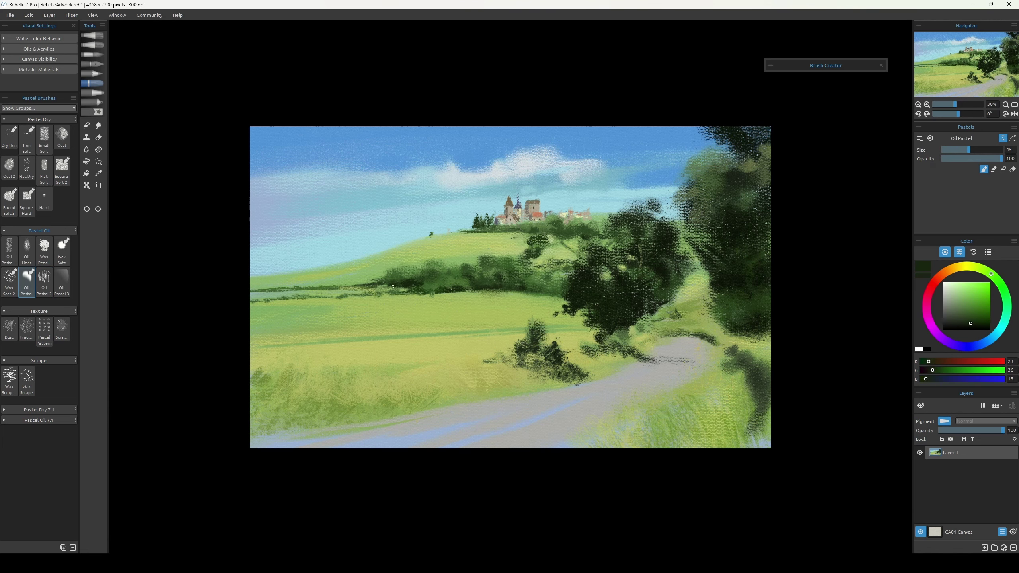
pyautogui.keyDown('alt'); pyautogui.click(369, 305); pyautogui.keyUp('alt')
pyautogui.press('[')
# Extend the row of reddish roofs and pale walls beside the castle with Oil Pastel at size 25.
pyautogui.keyDown('alt'); pyautogui.click(564, 209); pyautogui.keyUp('alt')
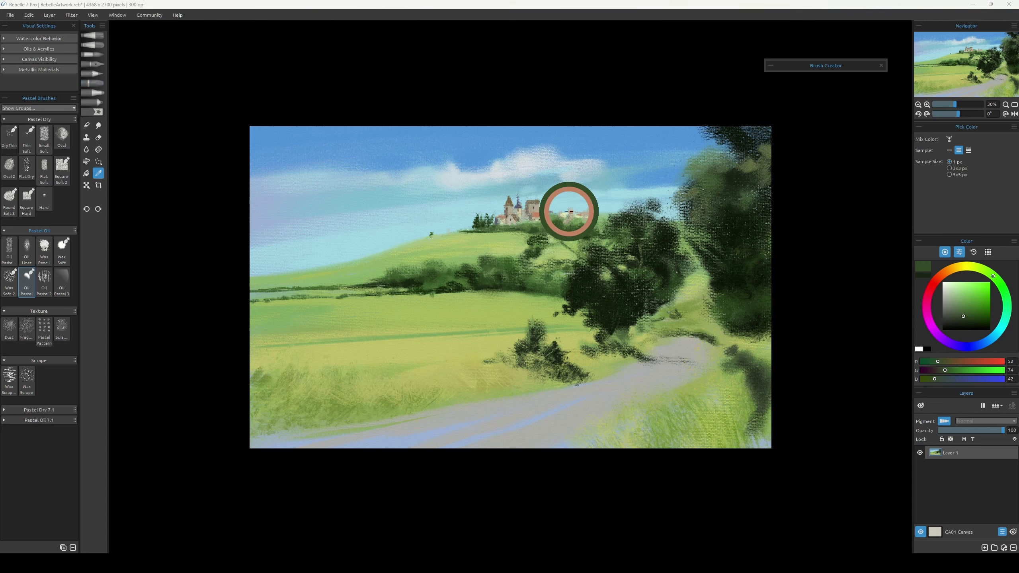
pyautogui.keyDown('alt'); pyautogui.click(601, 217); pyautogui.keyUp('alt')
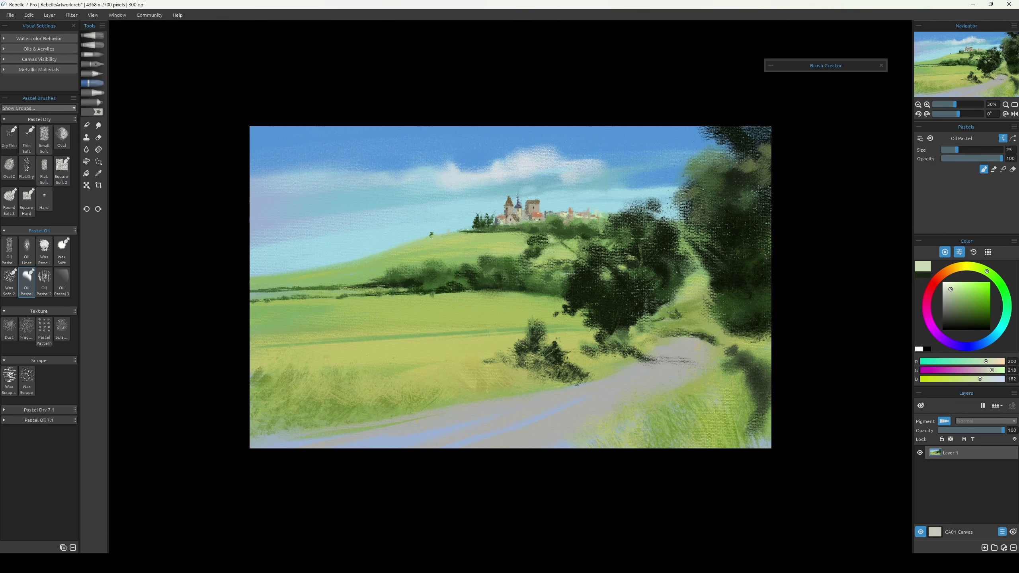
pyautogui.keyDown('alt'); pyautogui.click(600, 217); pyautogui.keyUp('alt')
# Paint dark green shadow strokes across the ground below the tall right-edge tree with Oil Pastel at sizes 45 and 40.
pyautogui.press(']')
pyautogui.press(']')
pyautogui.press(']')
pyautogui.press(']')
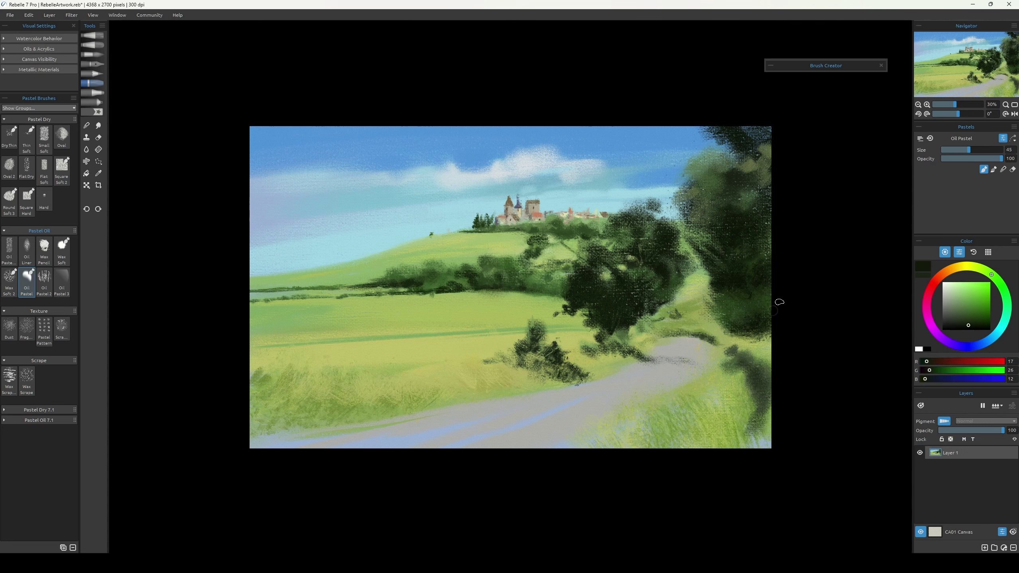
pyautogui.keyDown('alt'); pyautogui.click(722, 313); pyautogui.keyUp('alt')
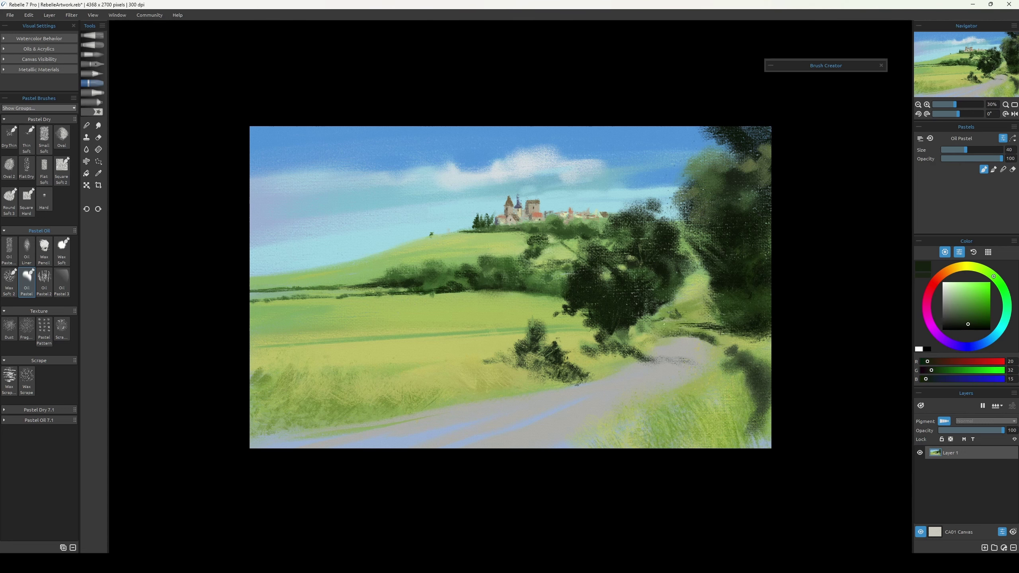
# Rework the winding path with pale grey and lilac Oil Pastel streaks and a crisper edge, undoing the last stroke.
pyautogui.keyDown('alt'); pyautogui.click(659, 355); pyautogui.keyUp('alt')
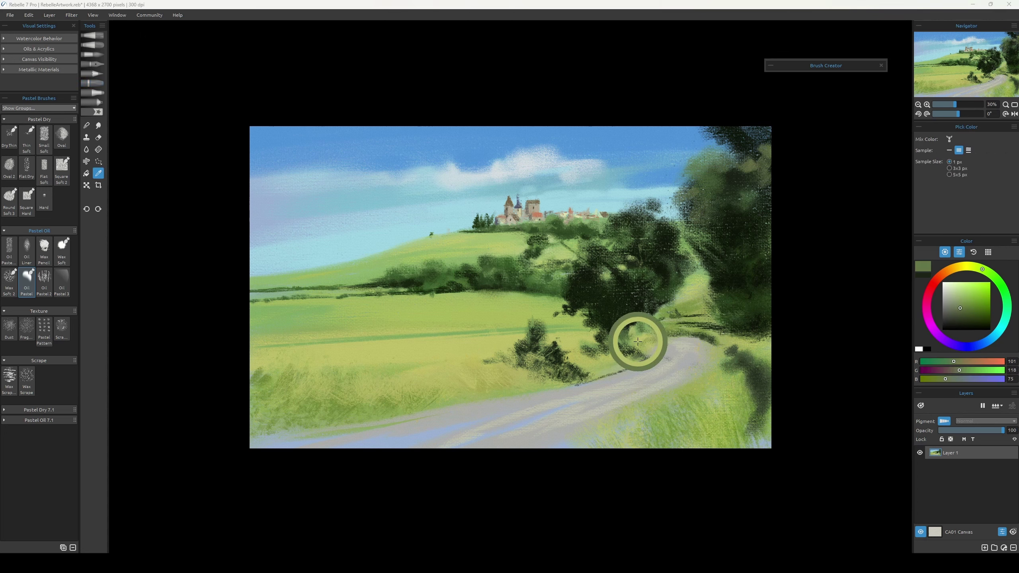
pyautogui.keyDown('alt'); pyautogui.click(656, 334); pyautogui.keyUp('alt')
pyautogui.hotkey('ctrl', 'z')
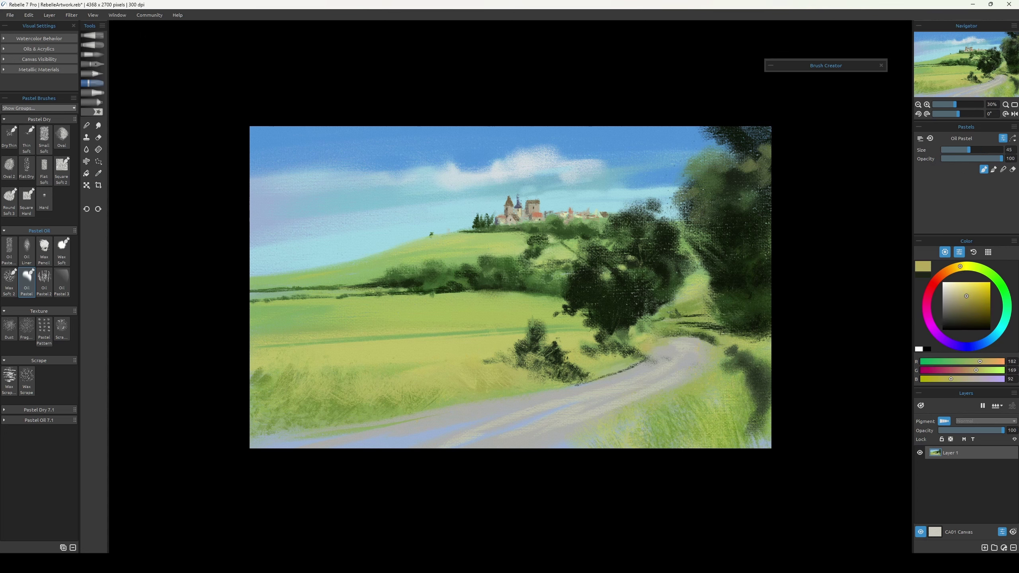
# Paint a dark green shrub with leafy edges in the lower-left corner of the landscape using Oil Pastel at size 20 and Oil Pastel 2.
pyautogui.keyDown('alt'); pyautogui.click(538, 355); pyautogui.keyUp('alt')
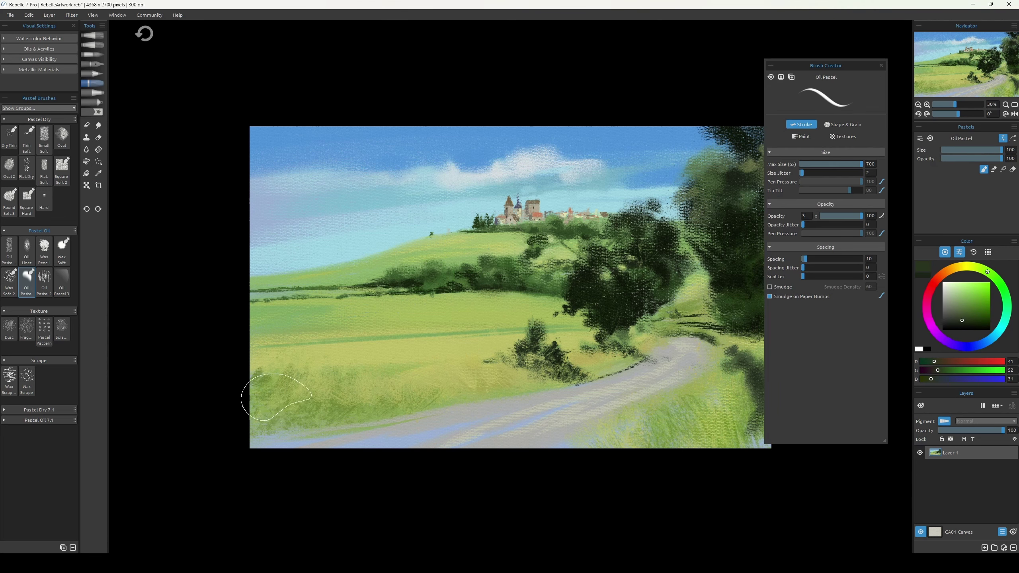
pyautogui.moveTo(255, 405)
pyautogui.mouseDown()
pyautogui.moveTo(274, 423)
pyautogui.moveTo(281, 370)
pyautogui.mouseUp()
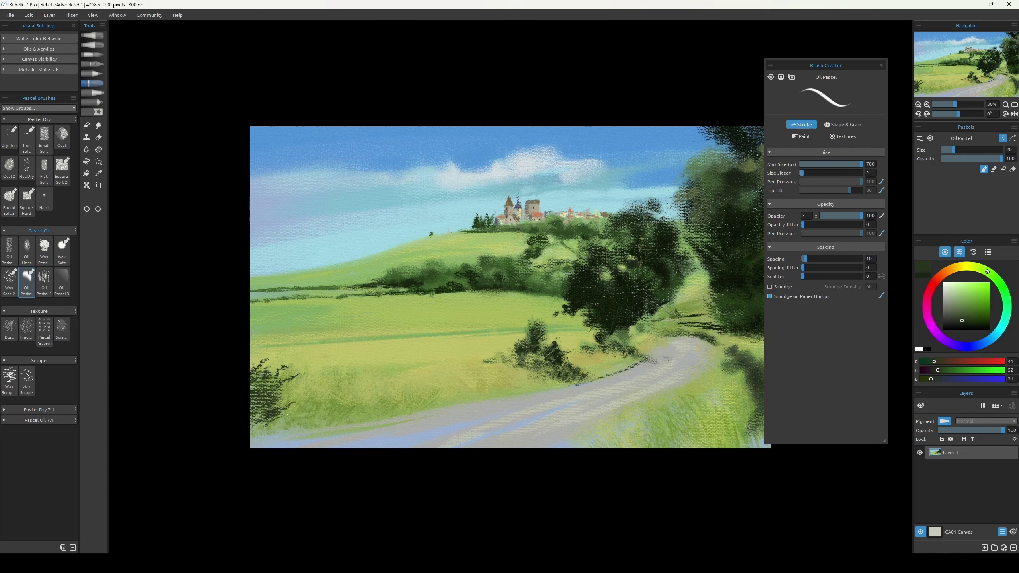
pyautogui.moveTo(253, 439); pyautogui.dragTo(297, 425)
pyautogui.moveTo(316, 422); pyautogui.dragTo(324, 415)
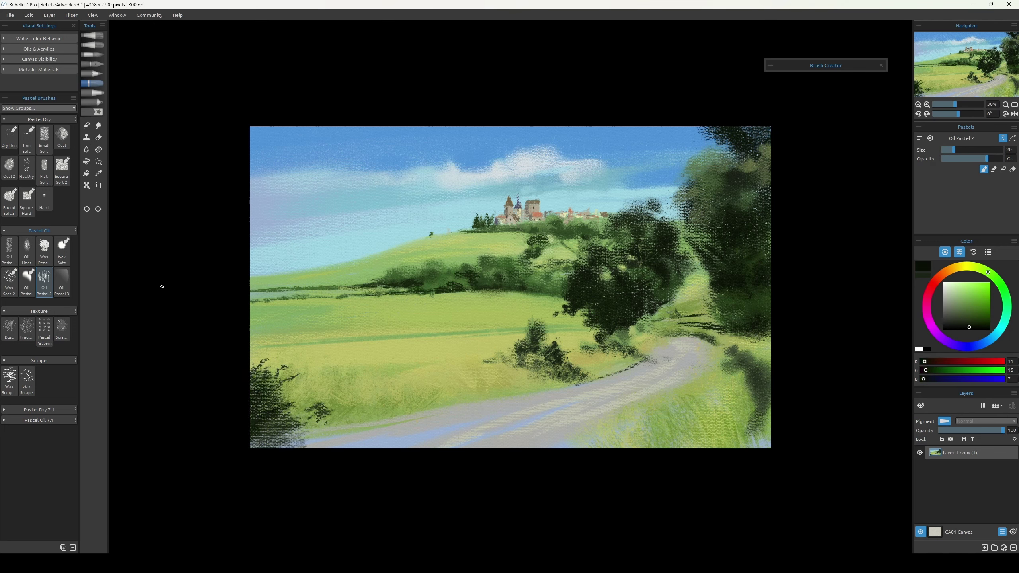
pyautogui.moveTo(281, 443); pyautogui.dragTo(253, 349)
# Deepen the tall right-edge tree's shadows with Oil Pastel 2 at size 90 and build its green foliage with Dry Thin at size 30.
pyautogui.keyDown('alt'); pyautogui.click(723, 272); pyautogui.keyUp('alt')
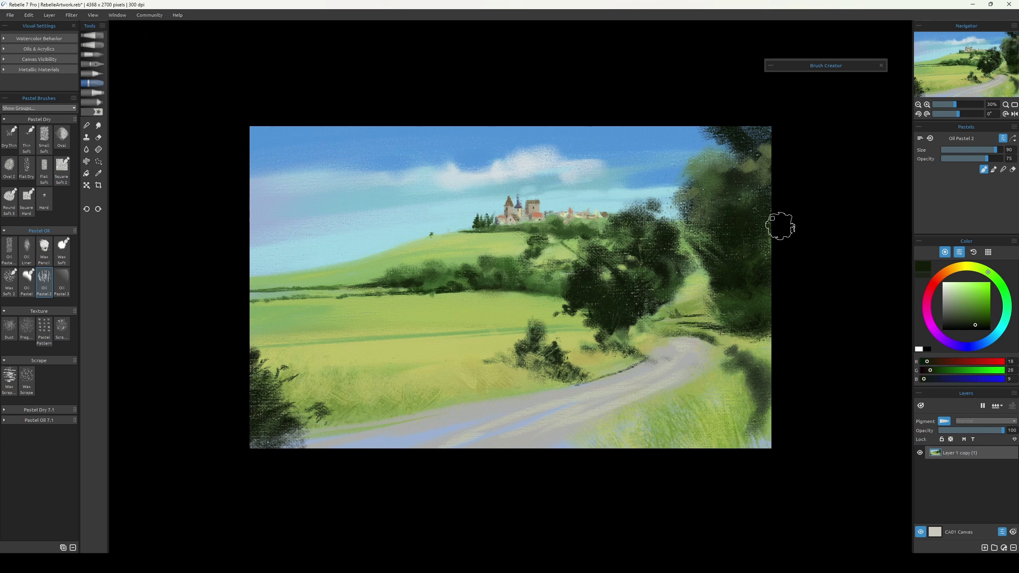
pyautogui.press('d')
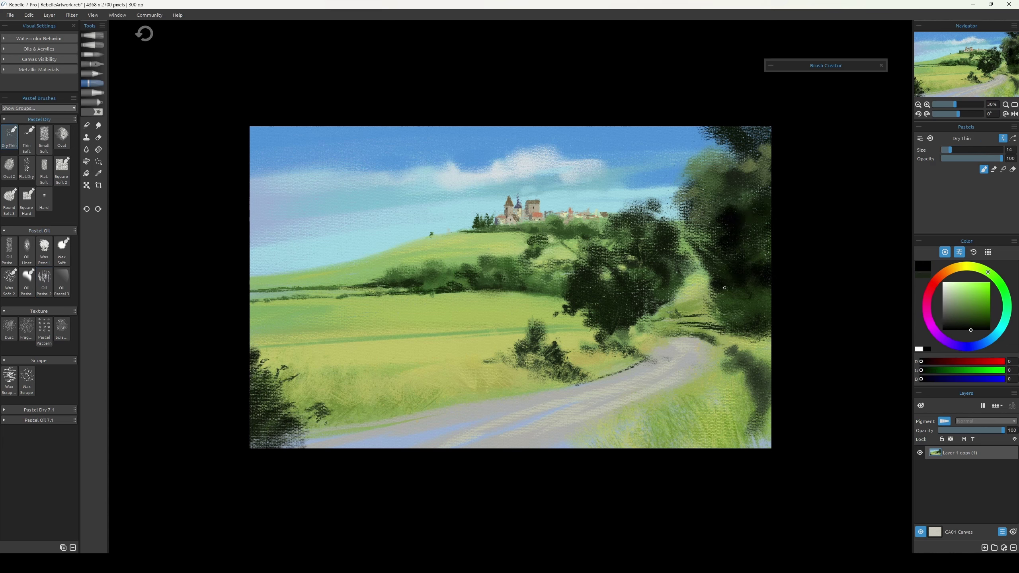
pyautogui.keyDown('alt'); pyautogui.click(724, 288); pyautogui.keyUp('alt')
pyautogui.press(']')
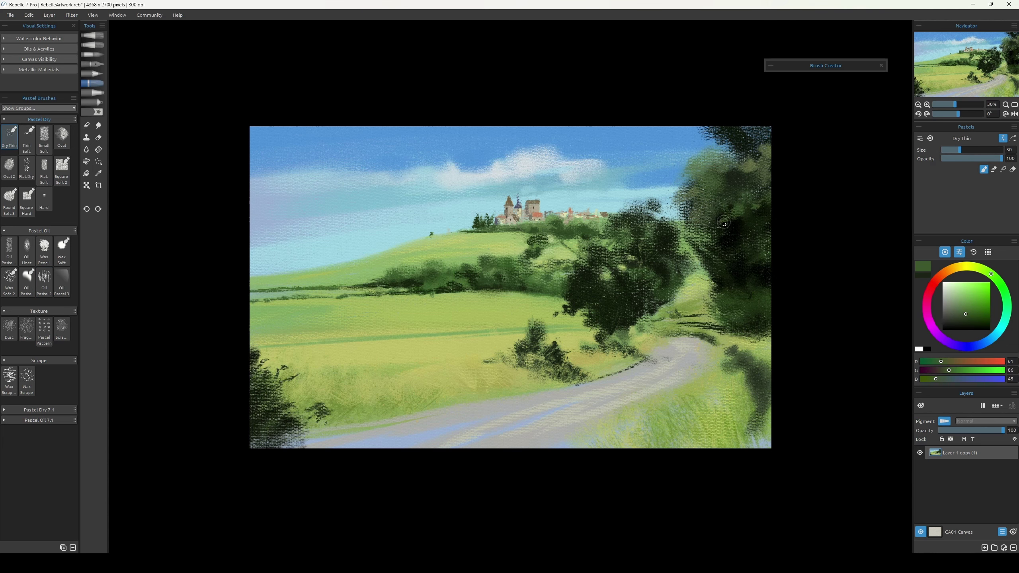
pyautogui.keyDown('alt'); pyautogui.click(724, 224); pyautogui.keyUp('alt')
pyautogui.press(']')
pyautogui.press(']')
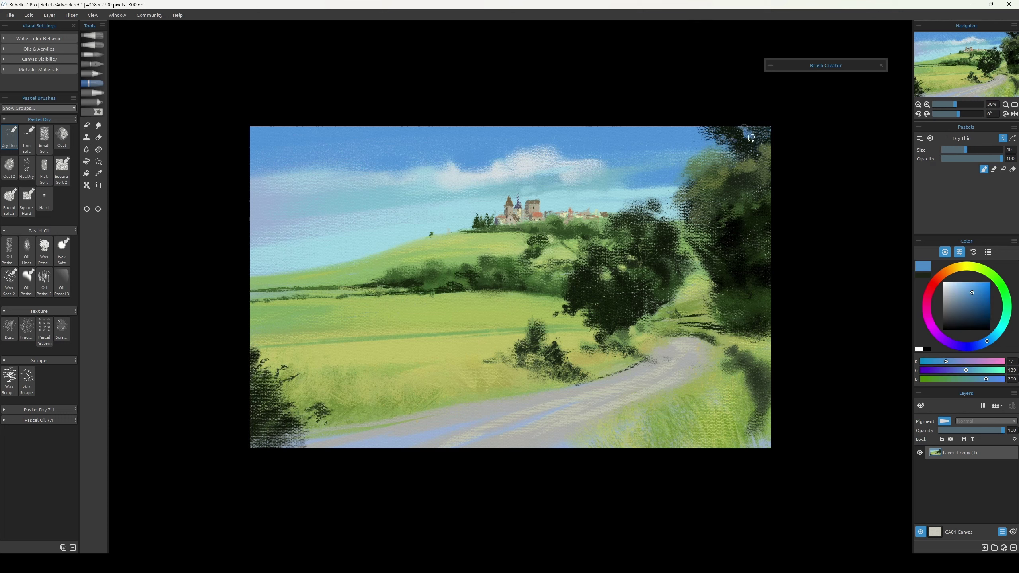
# Add pale blue-white cloud streaks across the sky with Dry Thin at sizes 100 and 45, undoing one stroke.
pyautogui.keyDown('alt'); pyautogui.click(423, 189); pyautogui.keyUp('alt')
pyautogui.moveTo(358, 177); pyautogui.dragTo(272, 169)
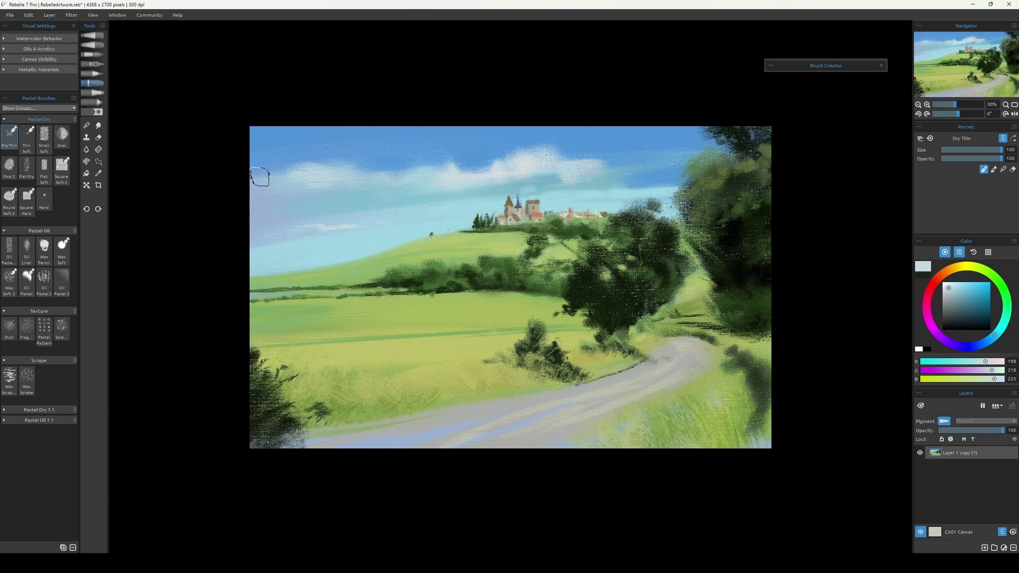
pyautogui.moveTo(605, 173); pyautogui.dragTo(629, 168)
pyautogui.keyDown('alt'); pyautogui.click(626, 169); pyautogui.keyUp('alt')
pyautogui.hotkey('ctrl', 'z')
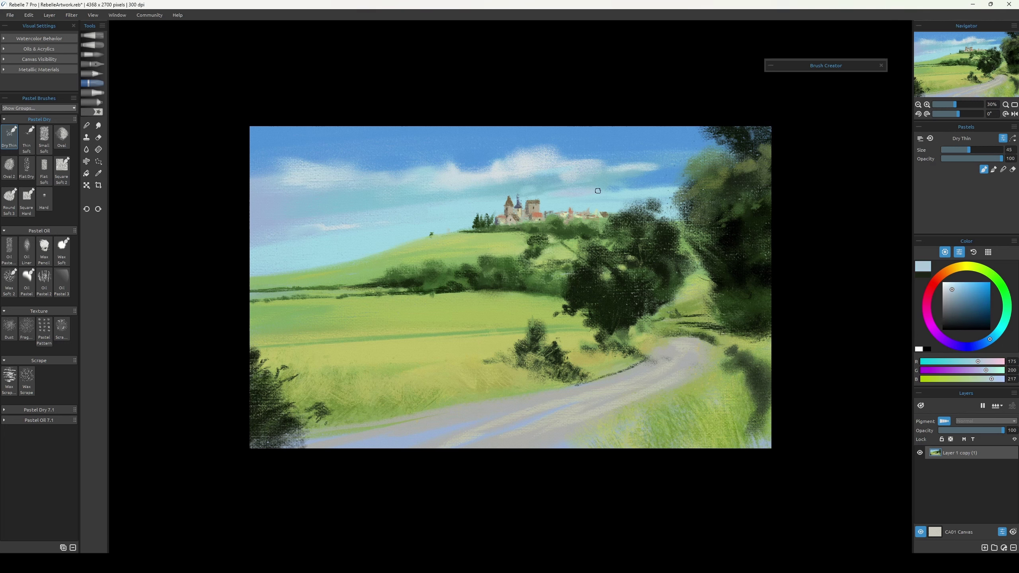
pyautogui.press('[')
pyautogui.press('[')
pyautogui.keyDown('alt'); pyautogui.click(314, 239); pyautogui.keyUp('alt')
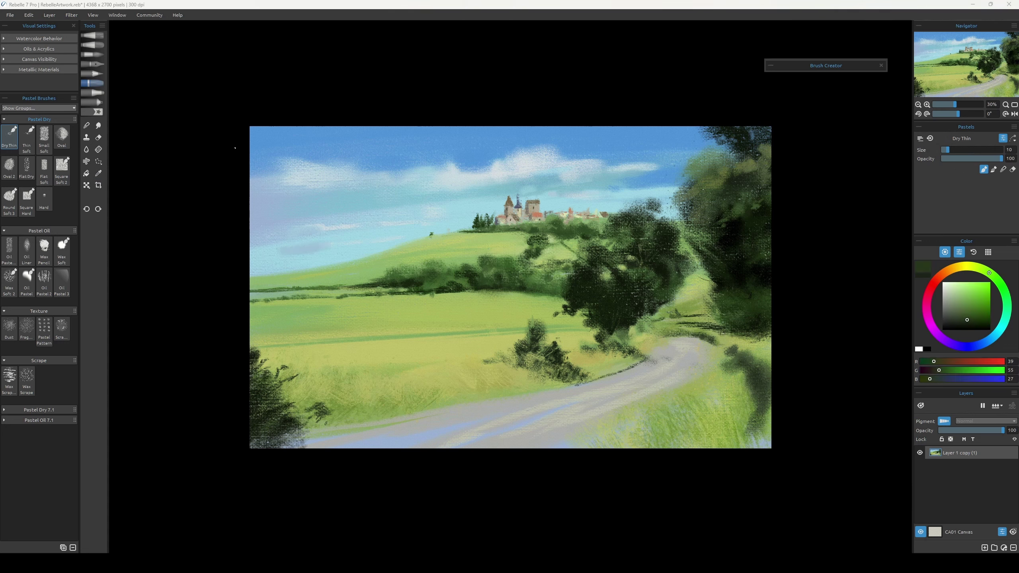
# Extend the middle tree row's left end with dark green Dry Thin and add lighter touches with Oil Pastel 2 at size 40.
pyautogui.press('[')
pyautogui.press('[')
pyautogui.keyDown('alt'); pyautogui.click(378, 283); pyautogui.keyUp('alt')
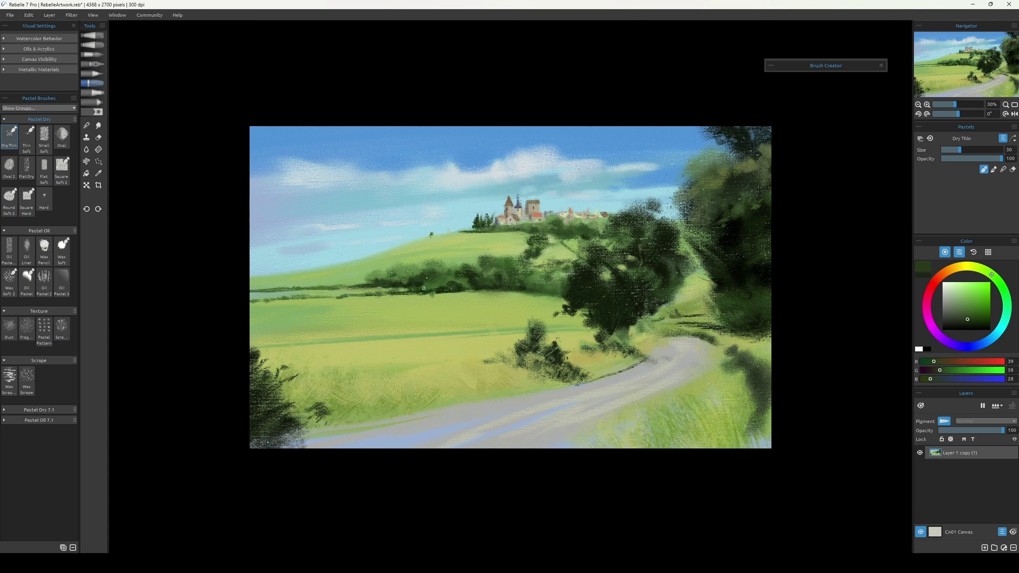
pyautogui.keyDown('alt'); pyautogui.click(429, 282); pyautogui.keyUp('alt')
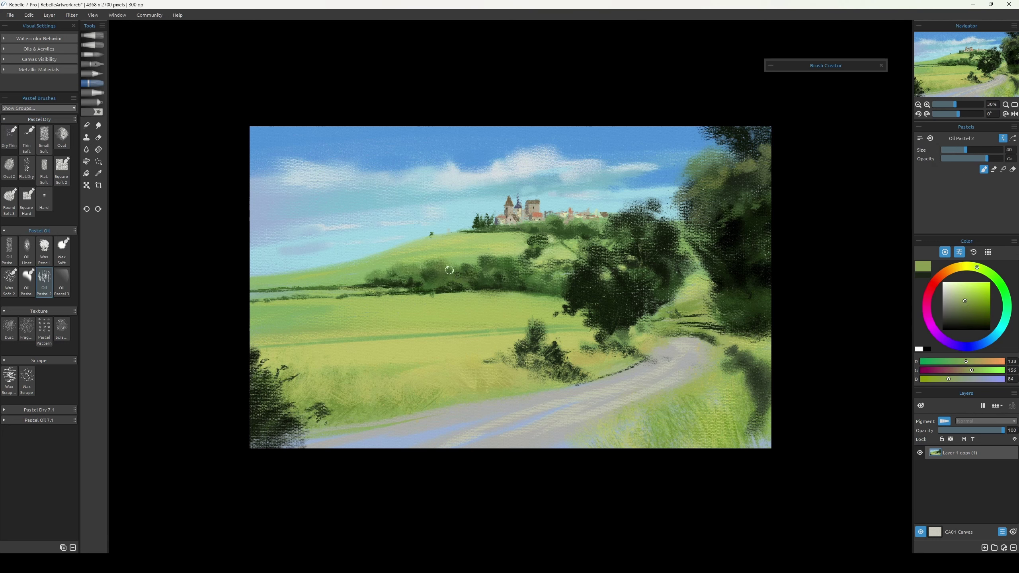
pyautogui.moveTo(450, 270); pyautogui.dragTo(540, 285)
pyautogui.press('[')
pyautogui.press('[')
pyautogui.press('[')
# Define the tree row's lower right edge in dark green Oil Pastel 2 at size 20, and touch up the field at size 25.
pyautogui.keyDown('alt'); pyautogui.click(540, 286); pyautogui.keyUp('alt')
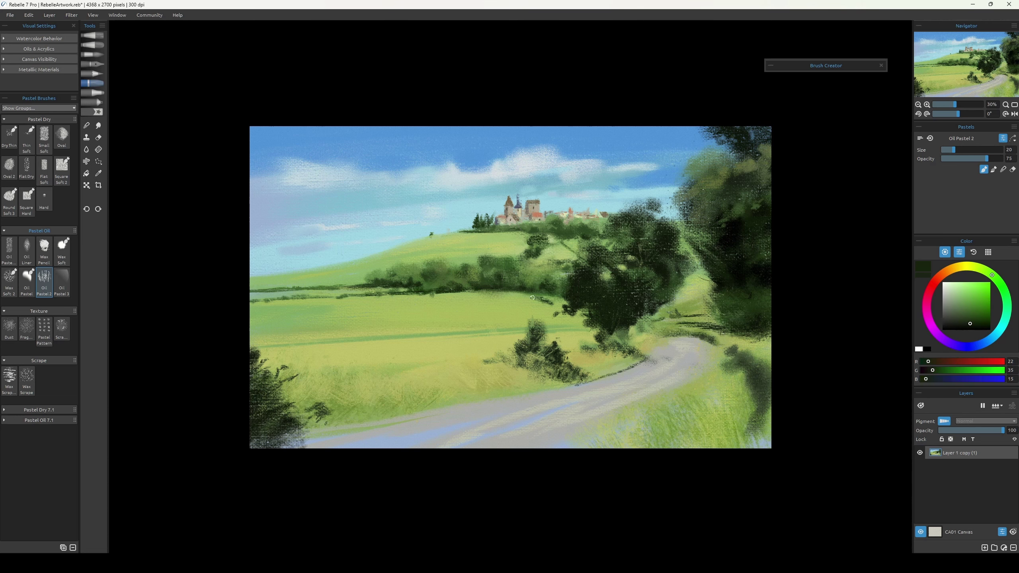
pyautogui.press('[')
pyautogui.keyDown('alt'); pyautogui.click(528, 299); pyautogui.keyUp('alt')
pyautogui.press(']')
pyautogui.press(']')
pyautogui.keyDown('alt'); pyautogui.click(507, 324); pyautogui.keyUp('alt')
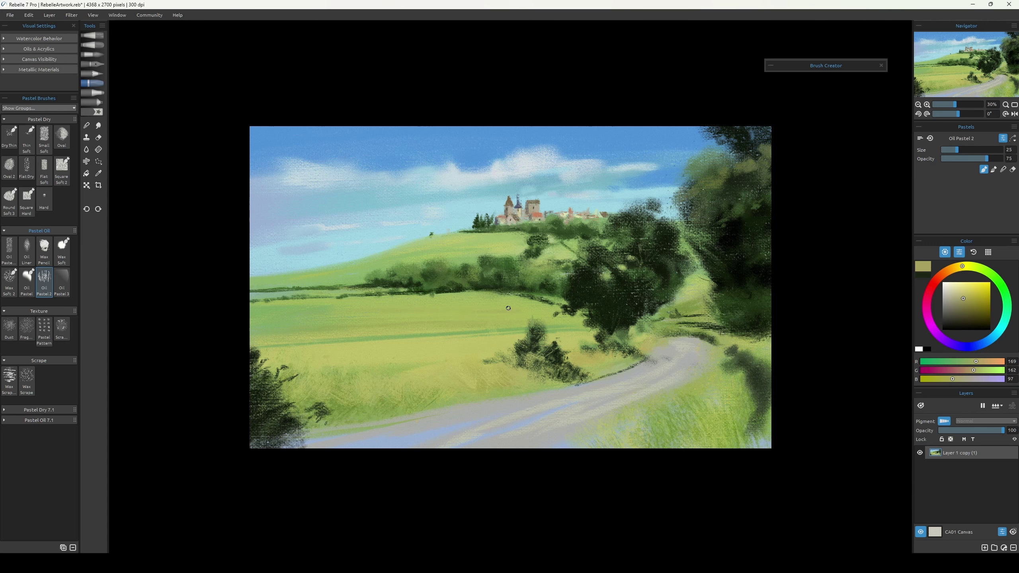
# Outline the path's outer bend in dark green Oil Pastel 2 at size 16, and soften it with yellow-green at size 25.
pyautogui.hotkey('ctrl', '-')
pyautogui.keyDown('alt'); pyautogui.click(586, 286); pyautogui.keyUp('alt')
pyautogui.press('[')
pyautogui.press('[')
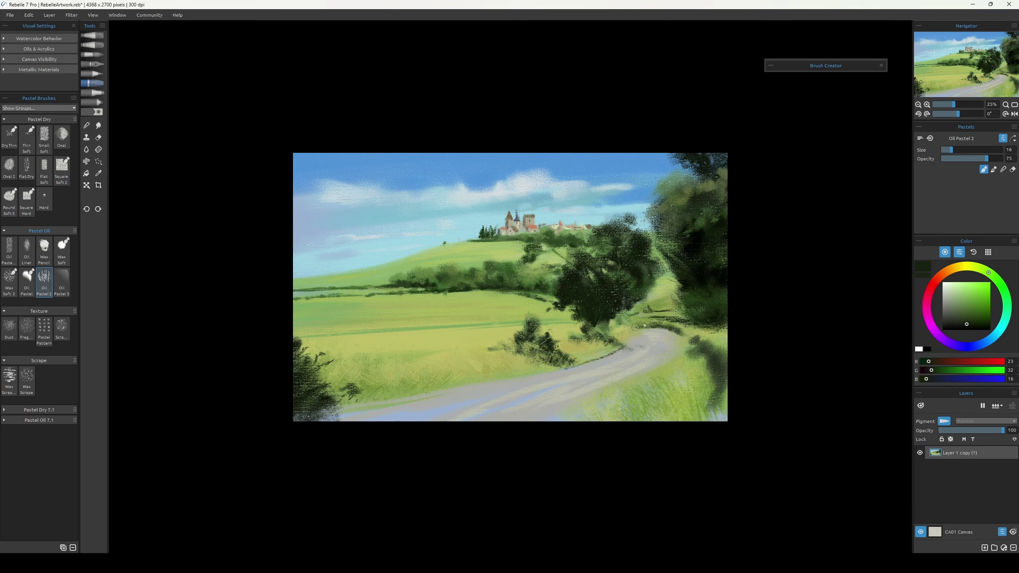
pyautogui.moveTo(669, 334); pyautogui.dragTo(660, 365)
pyautogui.press(']')
pyautogui.press(']')
pyautogui.keyDown('alt'); pyautogui.click(669, 335); pyautogui.keyUp('alt')
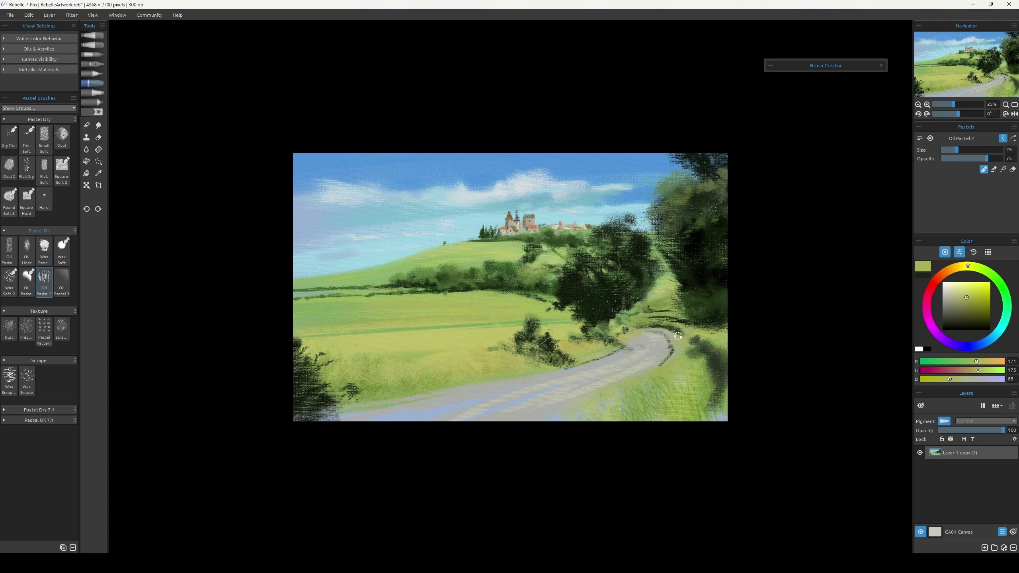
# Scratch yellow-green grass texture into the right-hand bank and shrub with Wax Scrape 2 at size 35.
pyautogui.click(9, 377)
pyautogui.keyDown('alt'); pyautogui.click(667, 361); pyautogui.keyUp('alt')
pyautogui.press('[')
pyautogui.press('[')
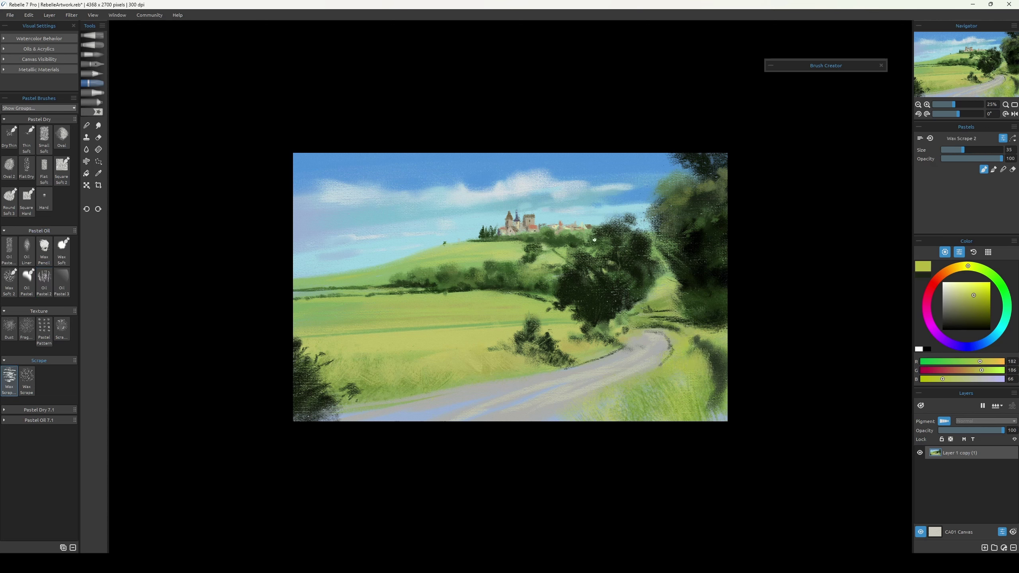
# Paint a dark blue-grey shadow across the path beside the shrub with Small Soft at size 25 and Flat Dry at size 50.
pyautogui.click(44, 137)
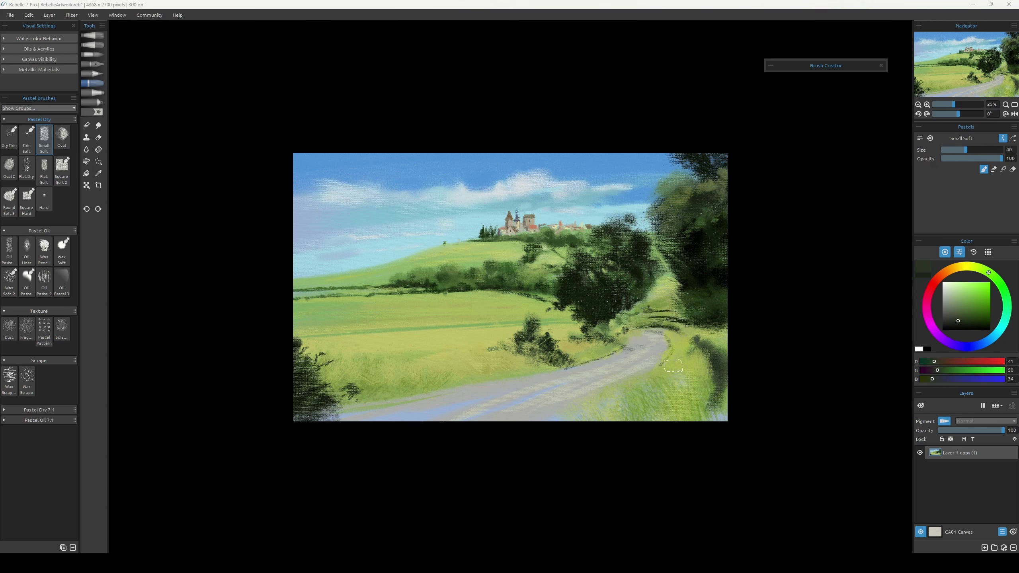
pyautogui.moveTo(638, 378); pyautogui.dragTo(700, 379)
pyautogui.moveTo(633, 373); pyautogui.dragTo(573, 376)
pyautogui.keyDown('alt'); pyautogui.click(578, 374); pyautogui.keyUp('alt')
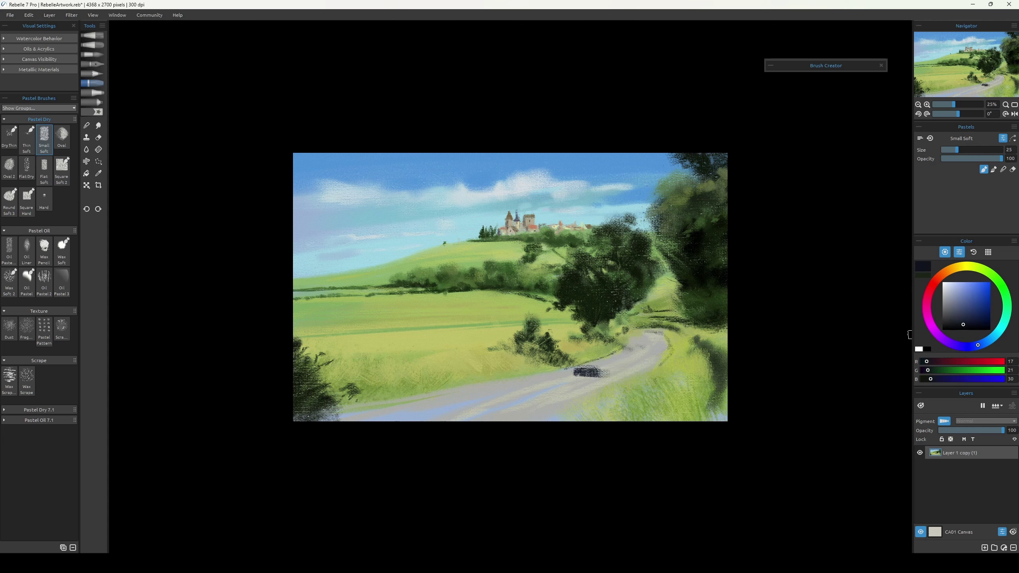
pyautogui.press('h')
pyautogui.press('[')
pyautogui.press('[')
pyautogui.press('h')
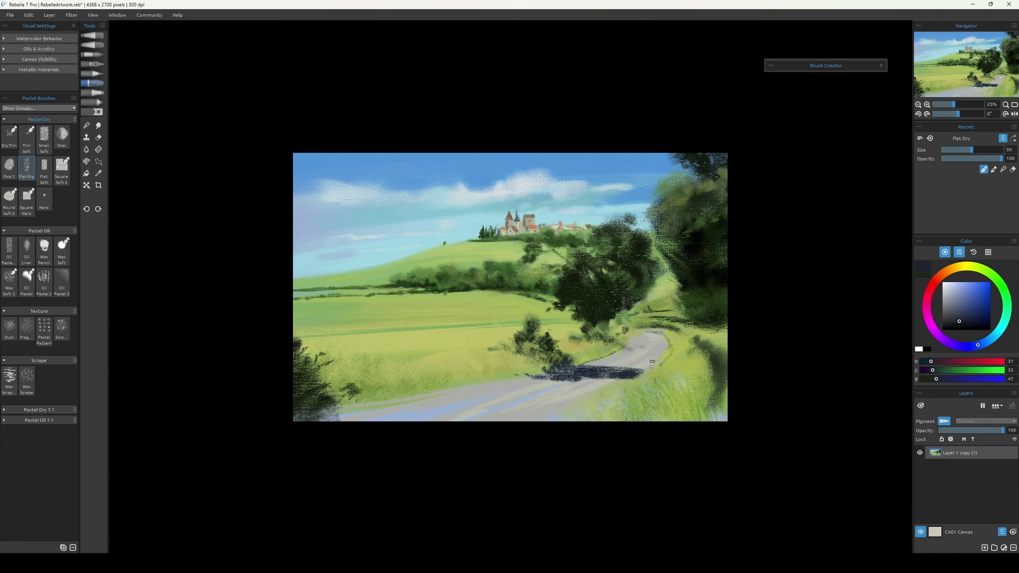
# Extend the shadow onto the right bank and add pale yellow grass with Wax Scrape 2 at size 70, undoing one stroke.
pyautogui.moveTo(640, 376)
pyautogui.mouseDown()
pyautogui.moveTo(708, 373)
pyautogui.moveTo(602, 417)
pyautogui.mouseUp()
pyautogui.keyDown('alt'); pyautogui.click(700, 373); pyautogui.keyUp('alt')
pyautogui.keyDown('alt'); pyautogui.click(665, 394); pyautogui.keyUp('alt')
pyautogui.press(']')
pyautogui.hotkey('ctrl', 'z')
pyautogui.click(9, 134)
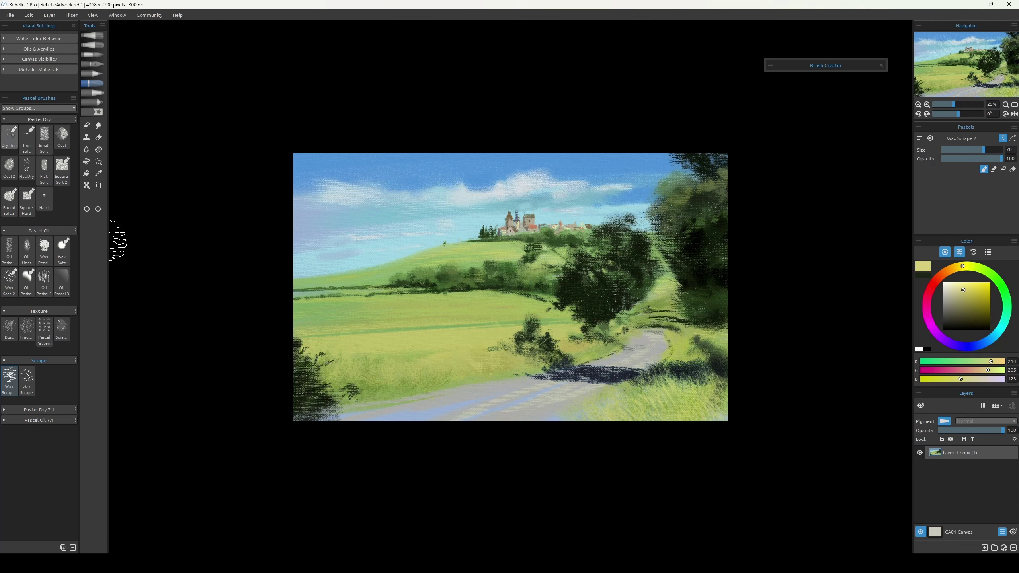
# Draw bright yellow grass blades on the lower-right bank and add muted green strokes with Dry Thin at size 16.
pyautogui.keyDown('alt'); pyautogui.click(679, 350); pyautogui.keyUp('alt')
pyautogui.keyDown('alt'); pyautogui.click(695, 353); pyautogui.keyUp('alt')
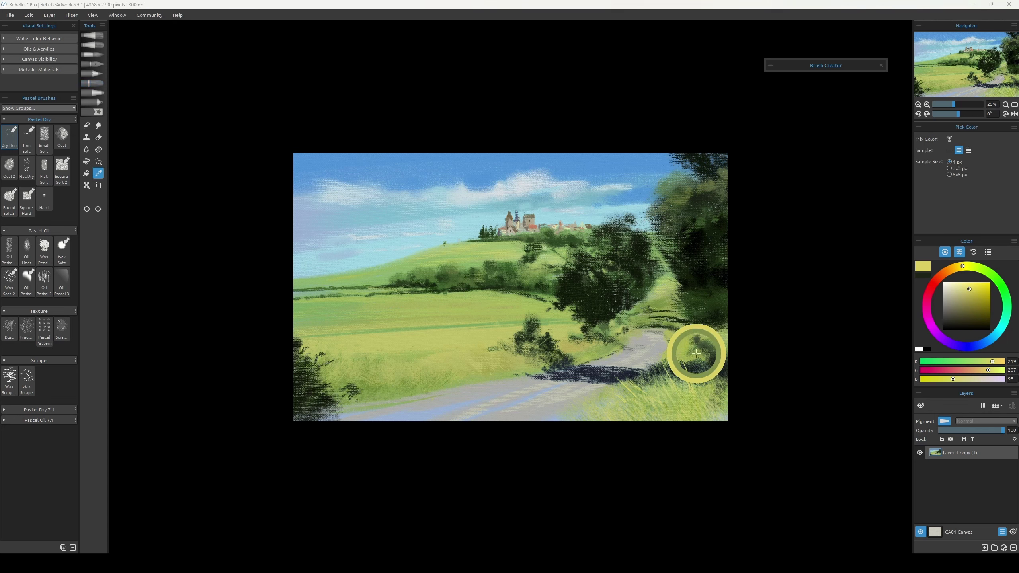
pyautogui.press(']')
pyautogui.keyDown('alt'); pyautogui.click(677, 335); pyautogui.keyUp('alt')
pyautogui.press('[')
pyautogui.press('[')
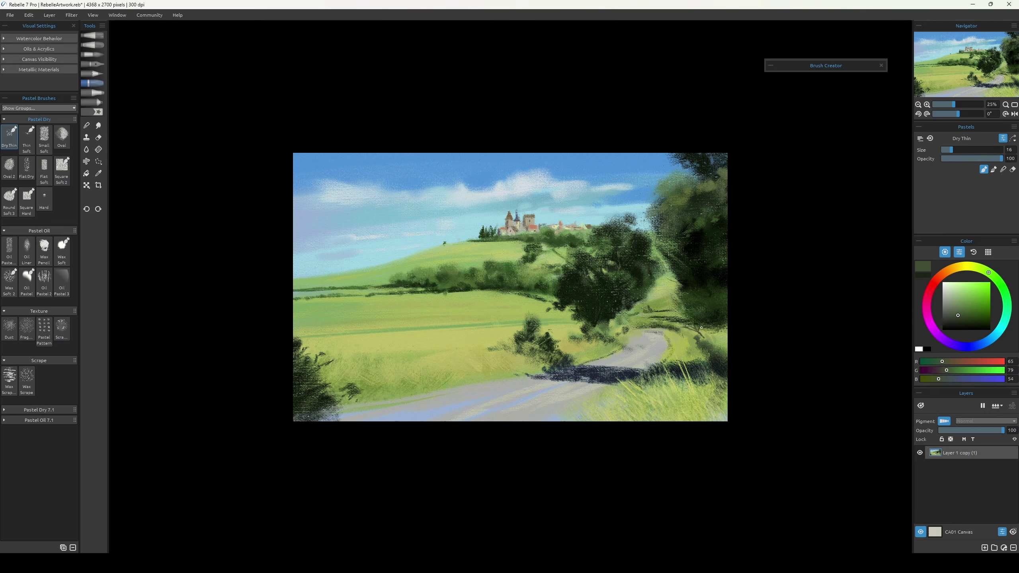
# Rework the ground and undergrowth below the right-edge tree in sampled greens with Dry Thin at sizes 50 and 60.
pyautogui.press(']')
pyautogui.press(']')
pyautogui.press(']')
pyautogui.press(']')
pyautogui.keyDown('alt'); pyautogui.click(629, 231); pyautogui.keyUp('alt')
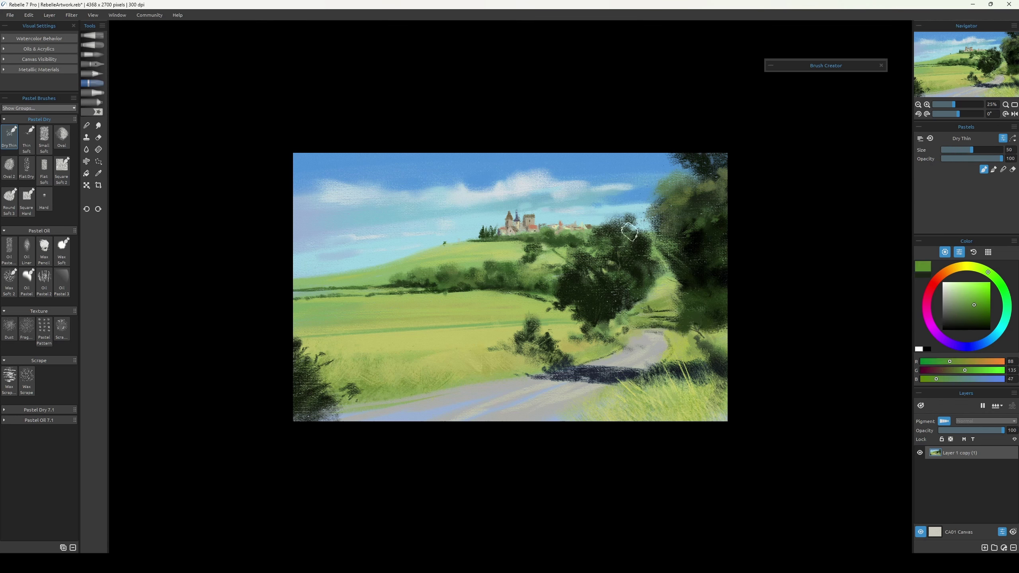
pyautogui.keyDown('alt'); pyautogui.click(673, 321); pyautogui.keyUp('alt')
pyautogui.press('[')
pyautogui.press('[')
# Texture the central tree's foliage in sampled greens with the Scrambled pastel at size 60.
pyautogui.click(44, 330)
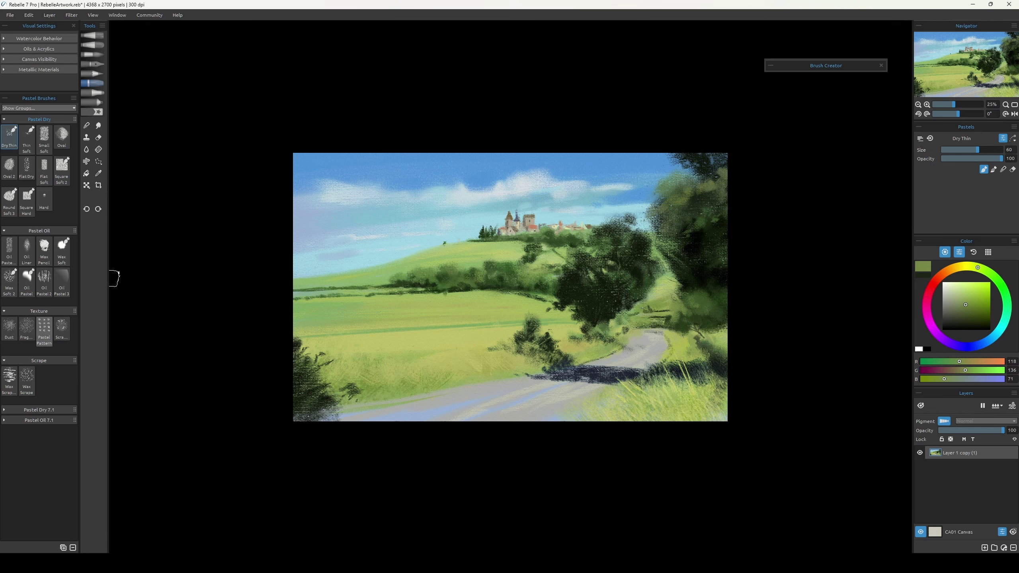
pyautogui.keyDown('alt'); pyautogui.click(694, 325); pyautogui.keyUp('alt')
pyautogui.keyDown('alt'); pyautogui.click(557, 257); pyautogui.keyUp('alt')
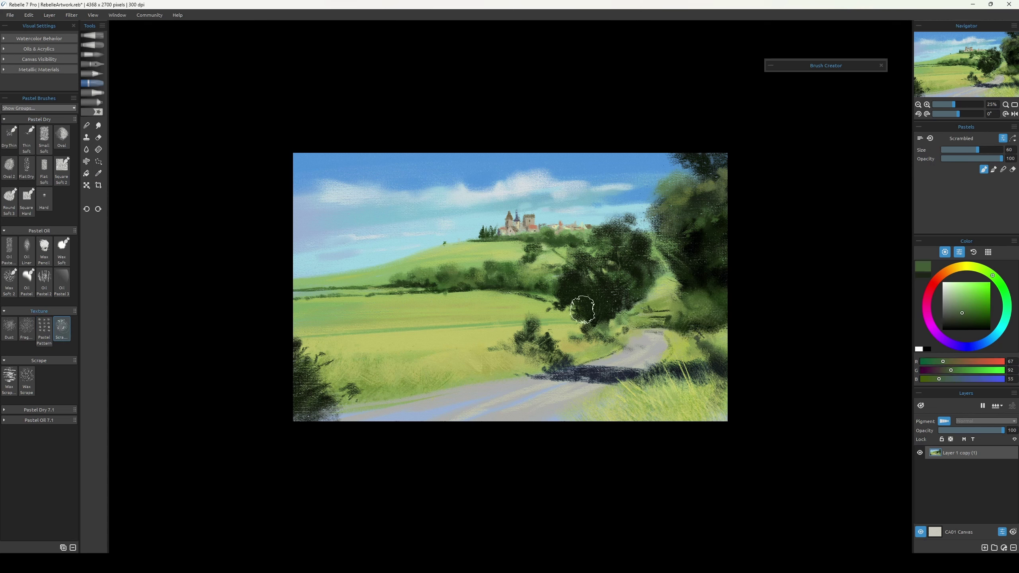
# Clean up the field below the distant hedge line and darken the small hillside tree with Dry Thin, undoing one stroke.
pyautogui.keyDown('alt'); pyautogui.click(425, 310); pyautogui.keyUp('alt')
pyautogui.click(9, 135)
pyautogui.moveTo(295, 297); pyautogui.dragTo(441, 292)
pyautogui.hotkey('ctrl', 'z')
pyautogui.keyDown('alt'); pyautogui.click(418, 277); pyautogui.keyUp('alt')
pyautogui.press('[')
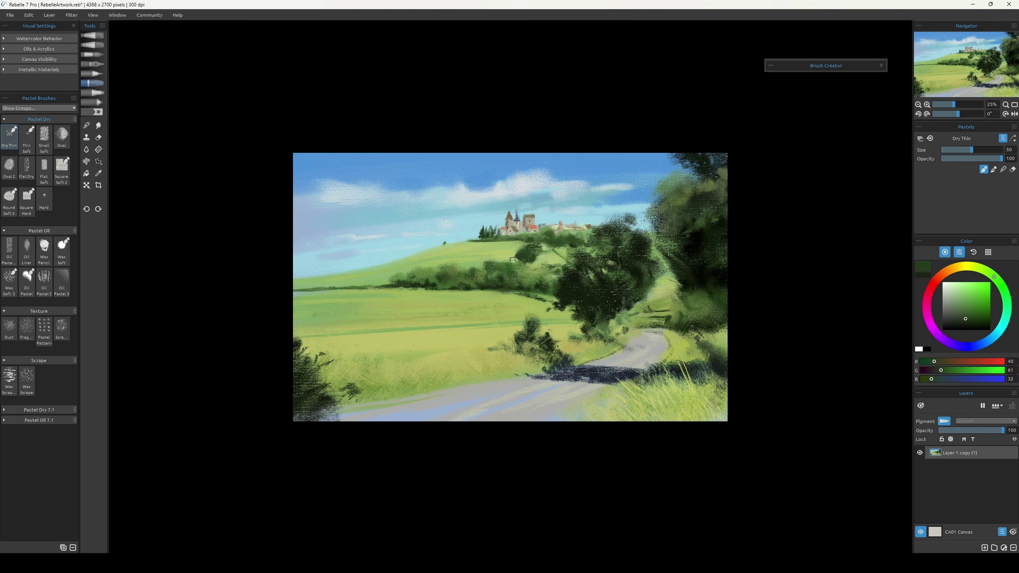
# Fill out the path shadow with sampled blue-greys and refine the adjoining shrub using Dry Thin at sizes 16 and 40.
pyautogui.keyDown('alt'); pyautogui.click(603, 380); pyautogui.keyUp('alt')
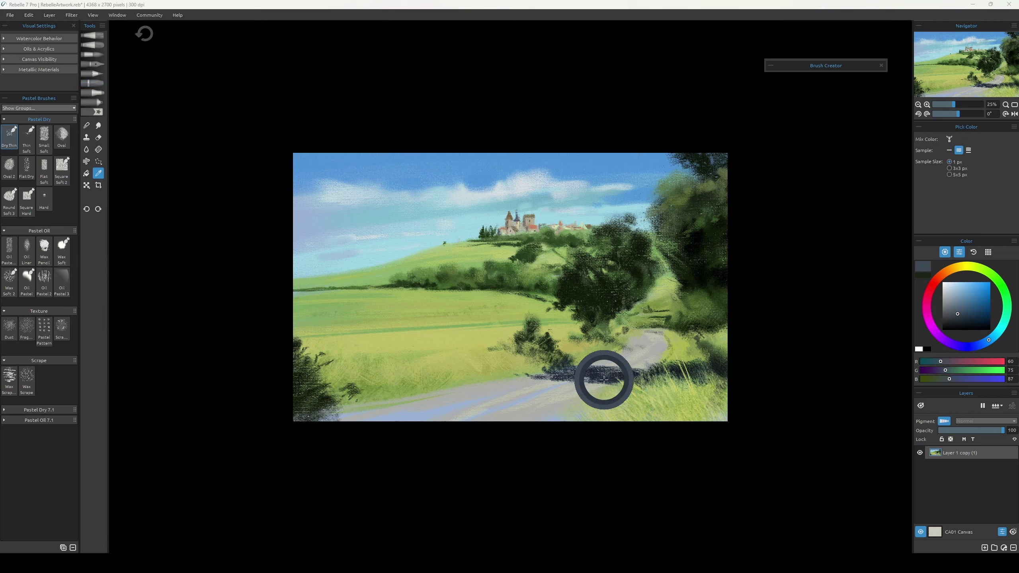
pyautogui.keyDown('alt'); pyautogui.click(568, 379); pyautogui.keyUp('alt')
pyautogui.press(']')
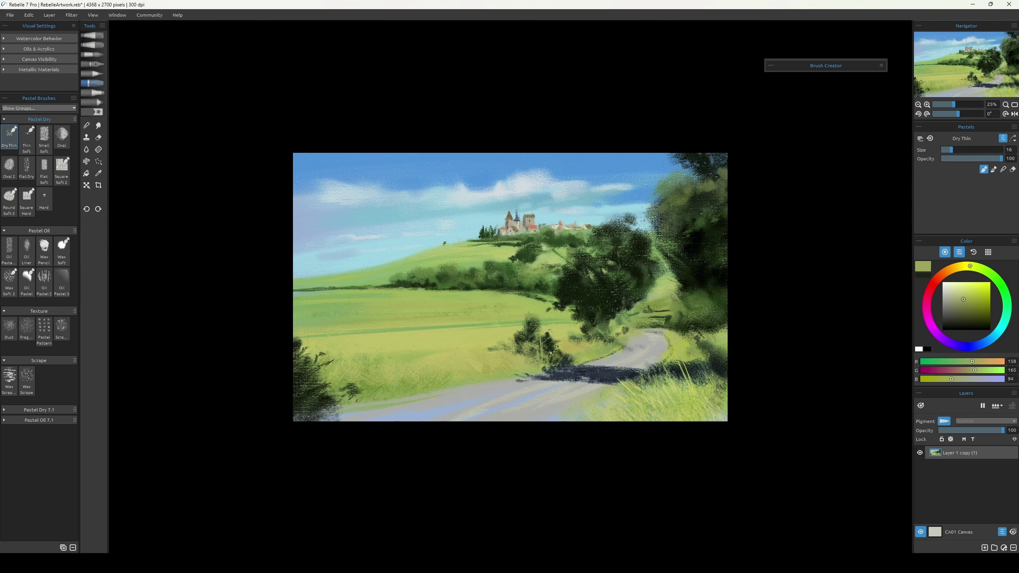
pyautogui.press(']')
pyautogui.press(']')
pyautogui.keyDown('alt'); pyautogui.click(571, 374); pyautogui.keyUp('alt')
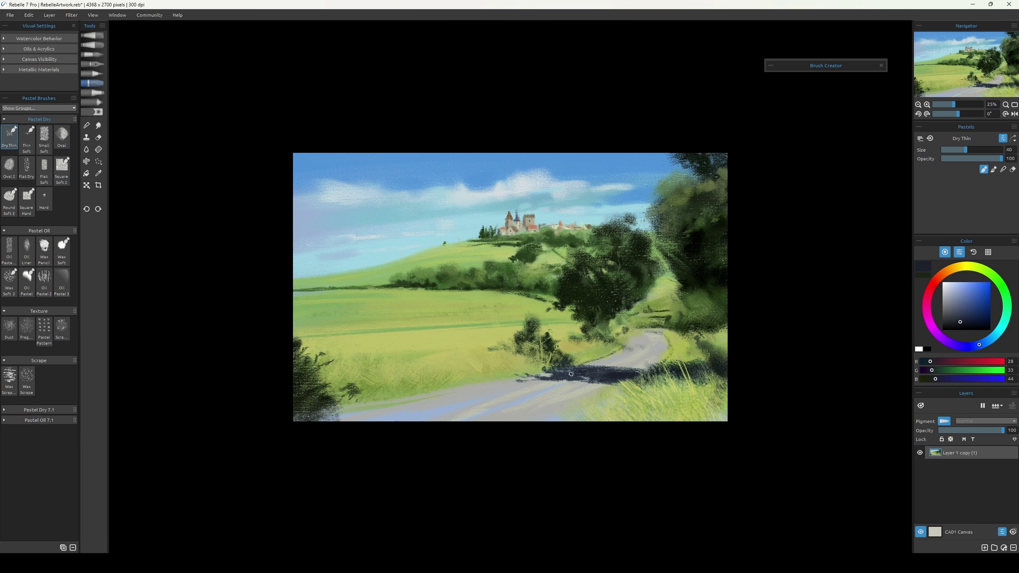
pyautogui.press('[')
pyautogui.press('[')
# Refine the trees below the castle with dark green Dry Thin at size 25 and sample pale tones for touch-ups.
pyautogui.keyDown('alt'); pyautogui.click(495, 248); pyautogui.keyUp('alt')
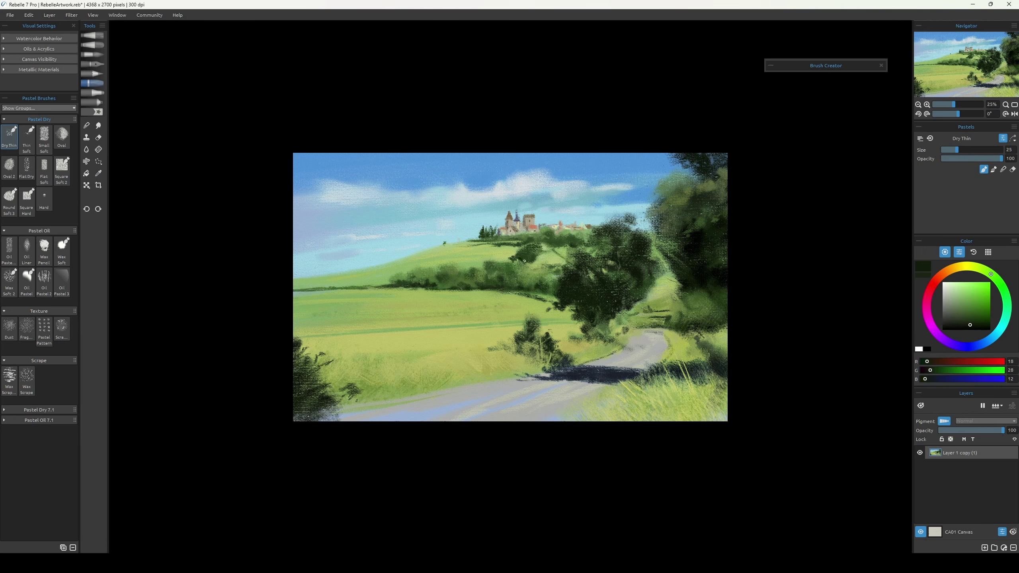
pyautogui.keyDown('alt'); pyautogui.click(516, 222); pyautogui.keyUp('alt')
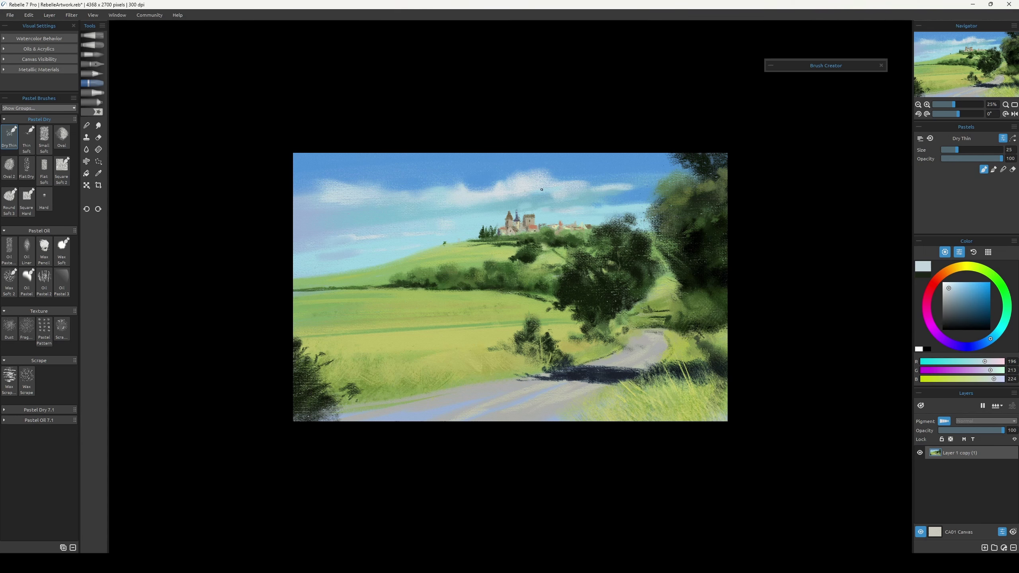
pyautogui.press('[')
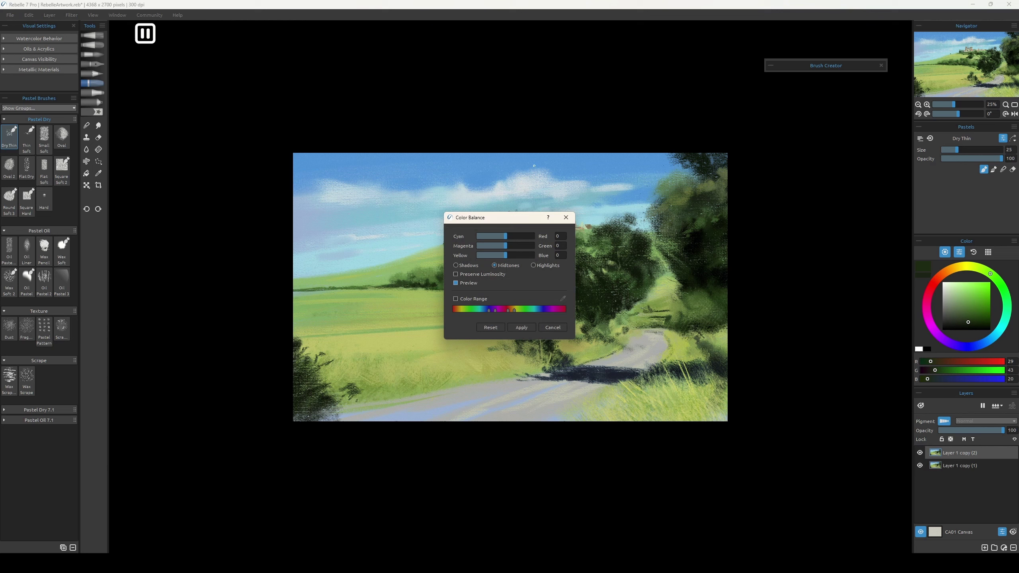
# Warm the duplicated painting layer with Color Balance, setting the shadows' Yellow–Blue balance to -40, and apply it.
pyautogui.moveTo(481, 148); pyautogui.dragTo(735, 330)
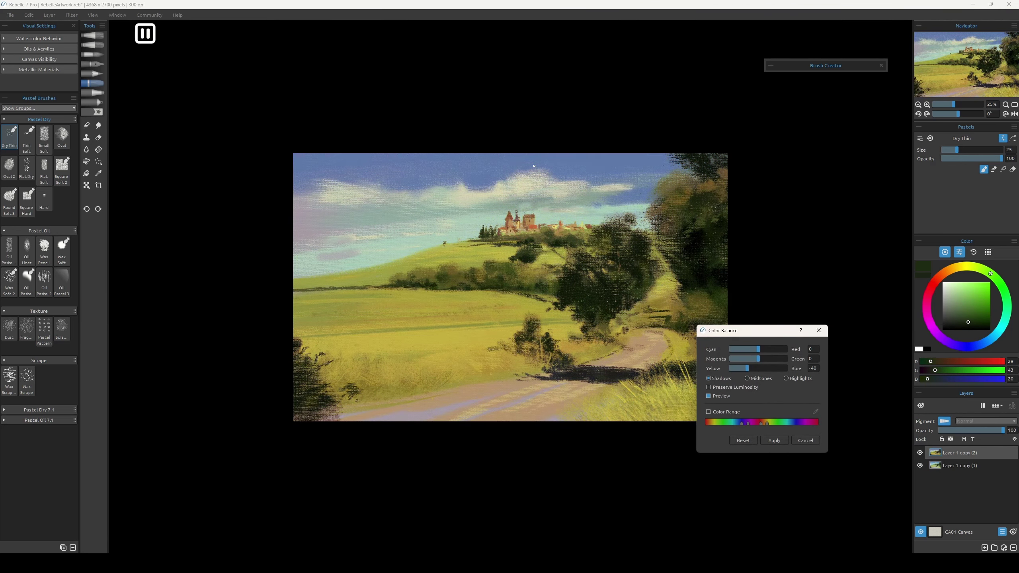
pyautogui.click(772, 441)
pyautogui.press('[')
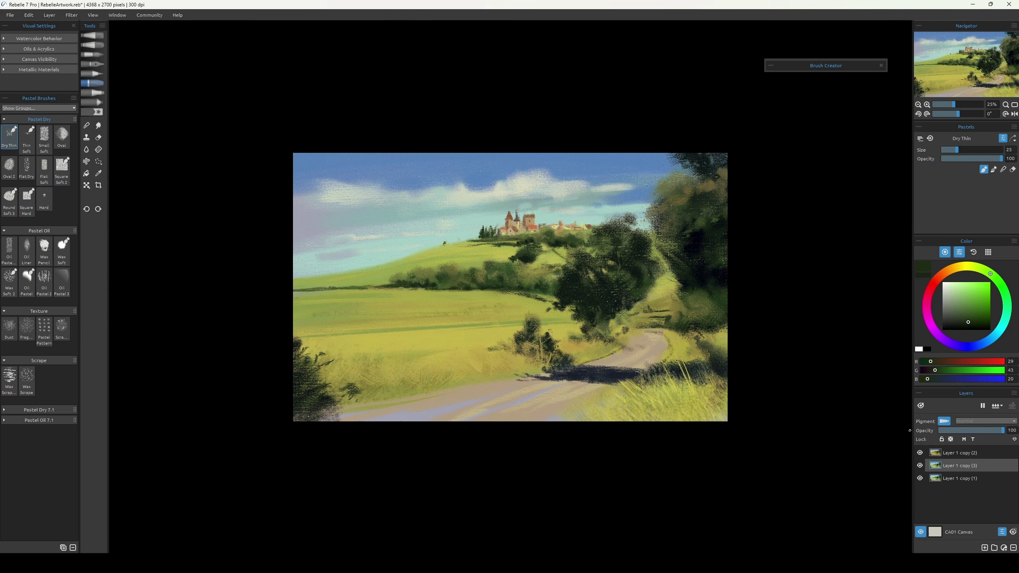
# Refine the path's foreground and far bend with sampled grey-violet, dark and sandy tones using Dry Thin at sizes 40 and 18.
pyautogui.keyDown('alt'); pyautogui.click(443, 411); pyautogui.keyUp('alt')
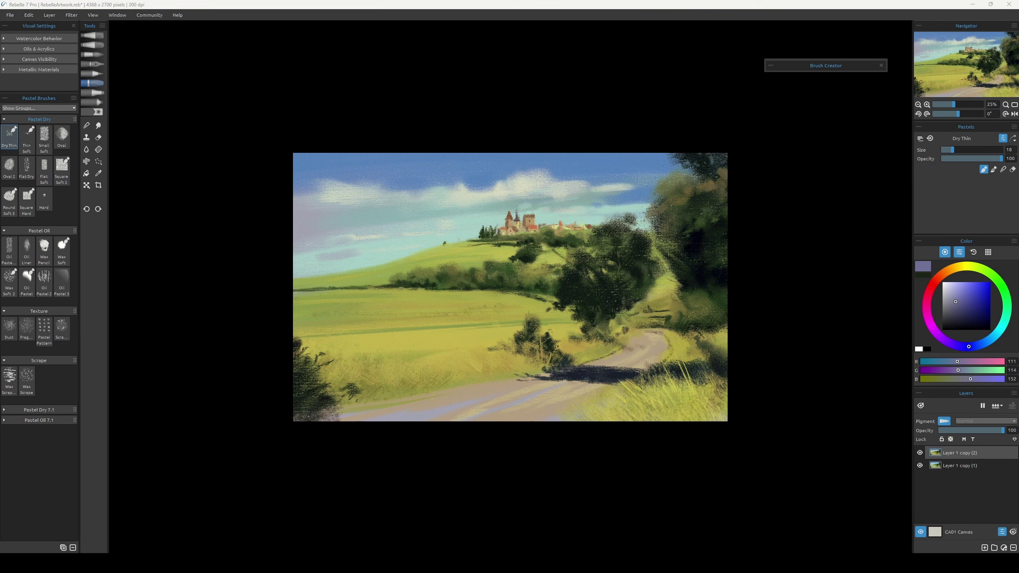
pyautogui.press(']')
pyautogui.press(']')
pyautogui.press(']')
pyautogui.keyDown('alt'); pyautogui.click(439, 412); pyautogui.keyUp('alt')
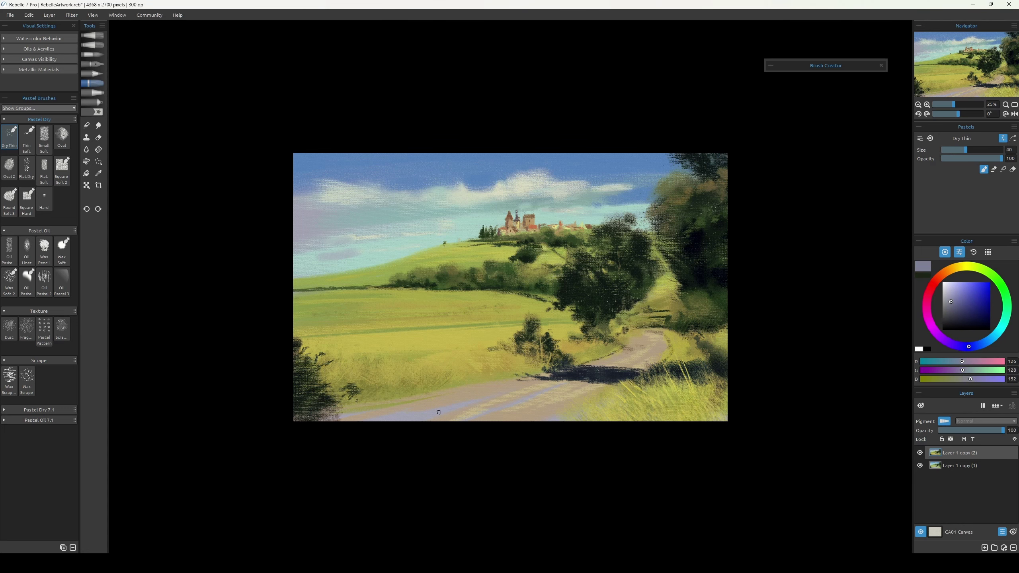
pyautogui.press('[')
pyautogui.press('[')
pyautogui.keyDown('alt'); pyautogui.click(626, 348); pyautogui.keyUp('alt')
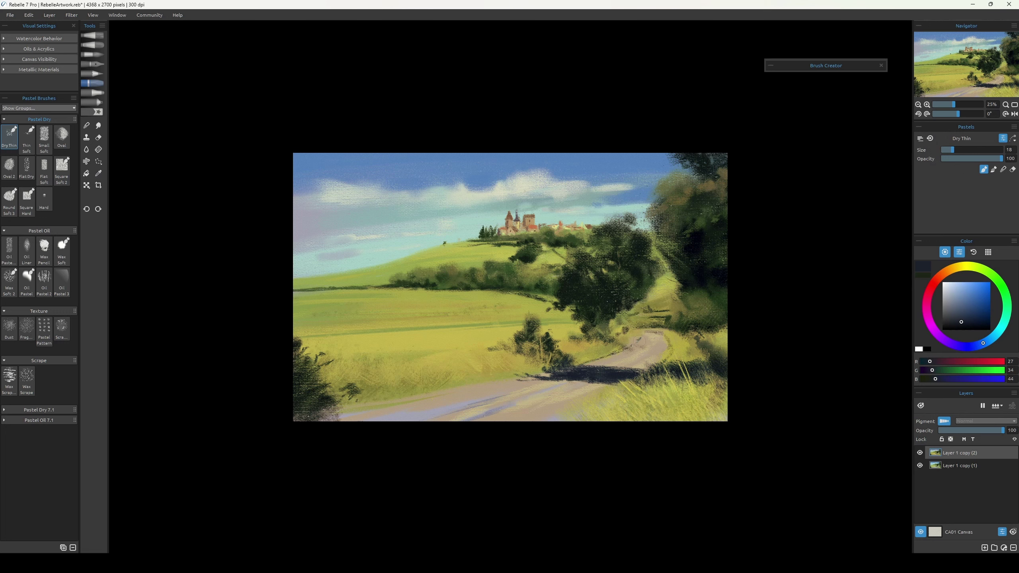
pyautogui.keyDown('alt'); pyautogui.click(639, 341); pyautogui.keyUp('alt')
# Paint black on the upper layer's mask with Dry Thin and merge the painting into a single layer.
pyautogui.click(771, 65)
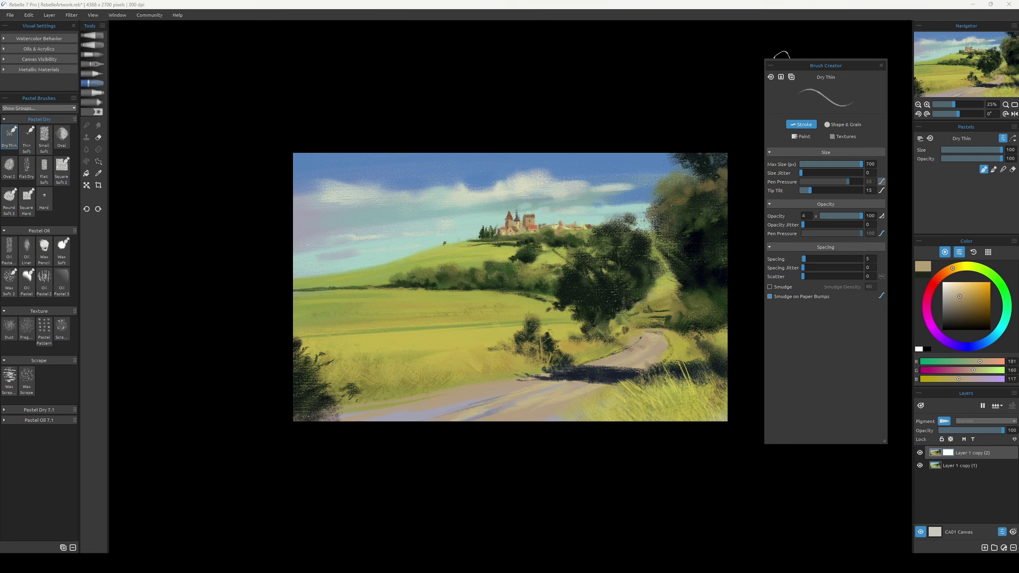
pyautogui.keyDown('alt'); pyautogui.click(234, 274); pyautogui.keyUp('alt')
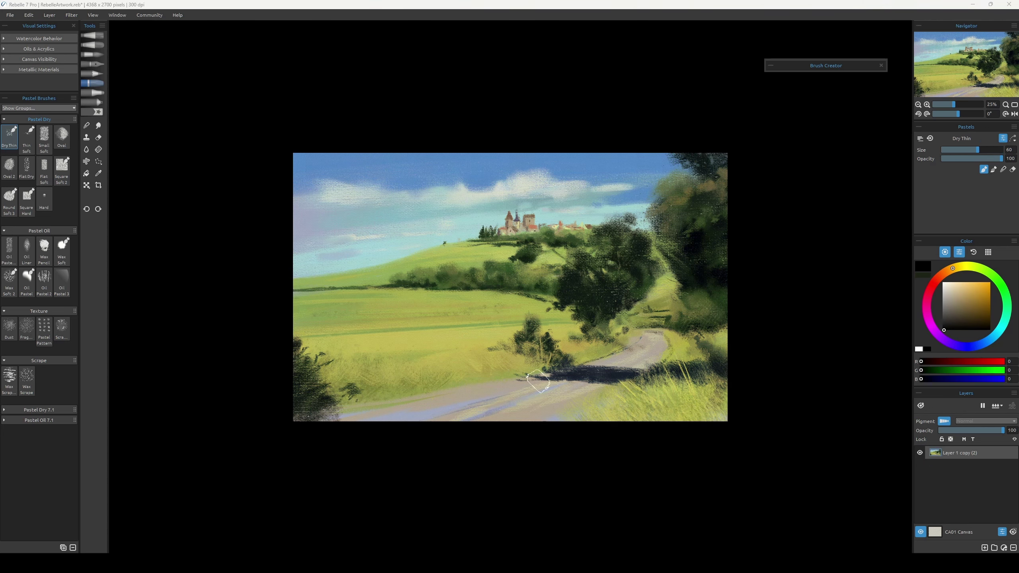
# Touch up the path's edge with a sampled earthy tone and dab dark green bushes into the meadow with Dry Thin at size 70.
pyautogui.keyDown('alt'); pyautogui.click(493, 388); pyautogui.keyUp('alt')
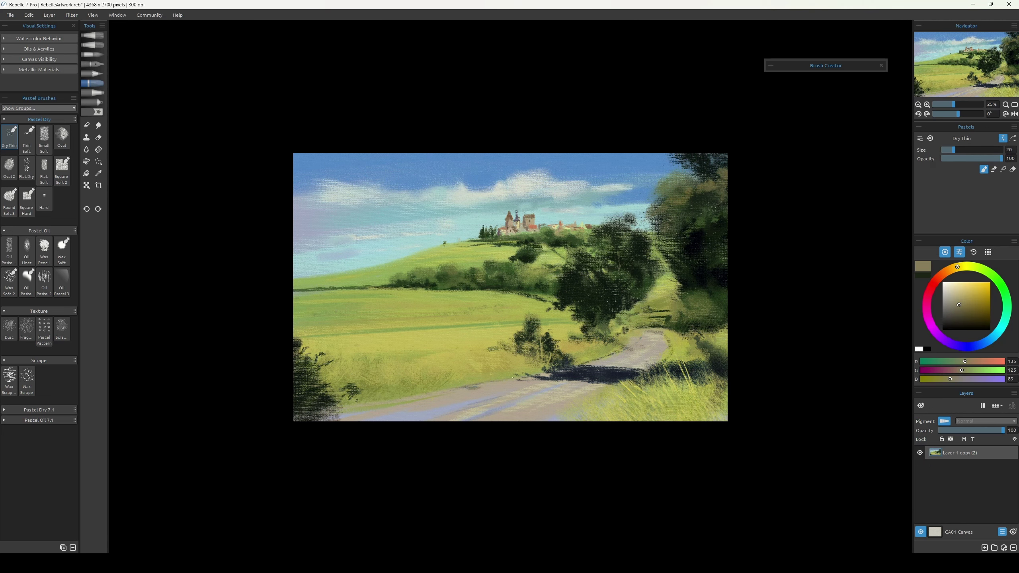
pyautogui.keyDown('alt'); pyautogui.click(513, 378); pyautogui.keyUp('alt')
pyautogui.press(']')
pyautogui.press(']')
pyautogui.press(']')
pyautogui.press(']')
pyautogui.press(']')
pyautogui.press(']')
pyautogui.press(']')
pyautogui.press(']')
pyautogui.press(']')
pyautogui.press(']')
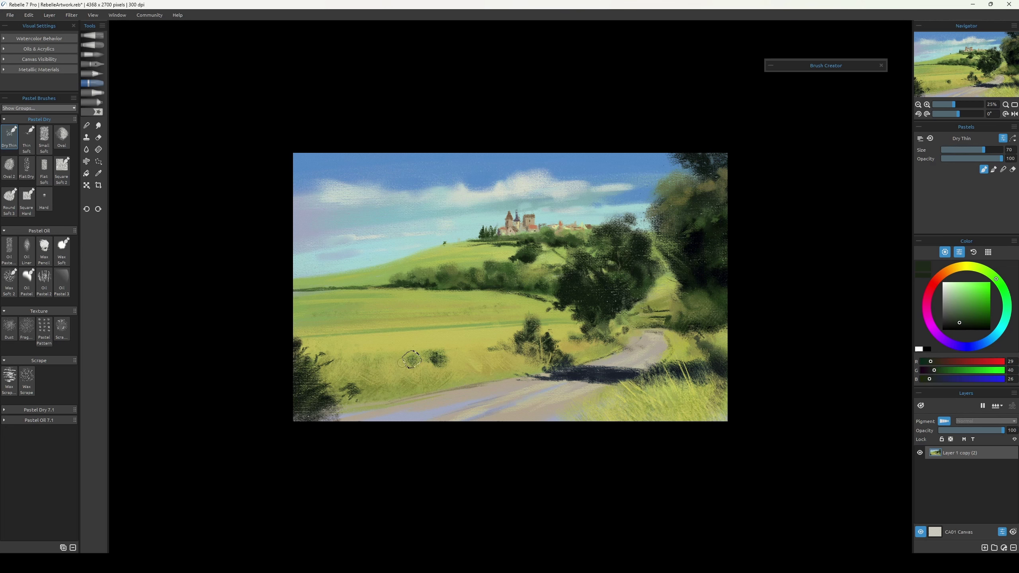
# Break up the new meadow bushes into grassy tufts with sampled yellow field tones using Dry Thin at size 12.
pyautogui.press('[')
pyautogui.press('[')
pyautogui.keyDown('alt'); pyautogui.click(398, 375); pyautogui.keyUp('alt')
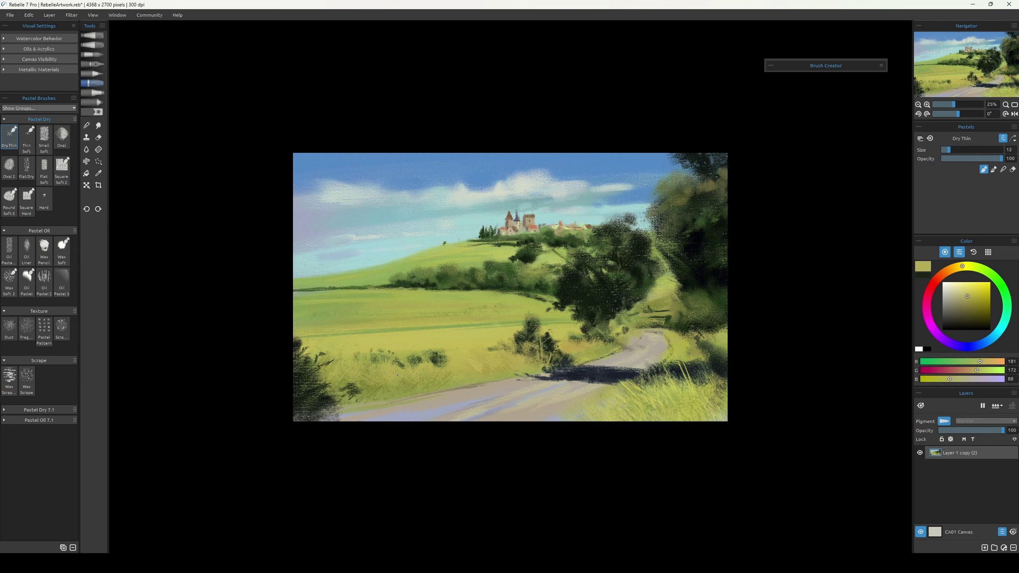
pyautogui.keyDown('alt'); pyautogui.click(438, 332); pyautogui.keyUp('alt')
pyautogui.press(']')
# Paint a thin dark green hedge line across the middle of the field with Dry Thin at sizes 18 and 25, mirroring the canvas view.
pyautogui.keyDown('alt'); pyautogui.click(548, 324); pyautogui.keyUp('alt')
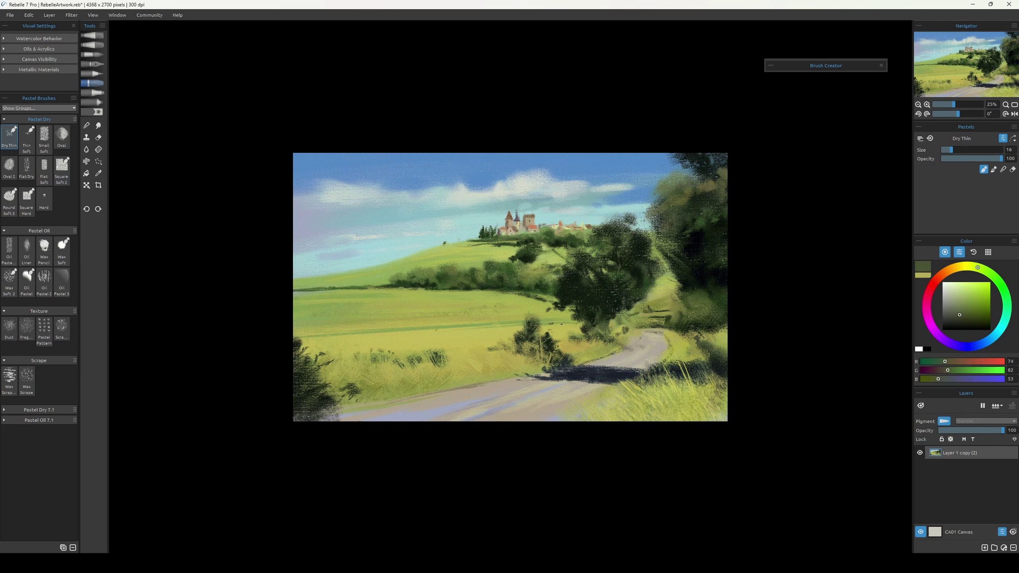
pyautogui.keyDown('alt'); pyautogui.click(577, 325); pyautogui.keyUp('alt')
pyautogui.keyDown('alt'); pyautogui.click(565, 323); pyautogui.keyUp('alt')
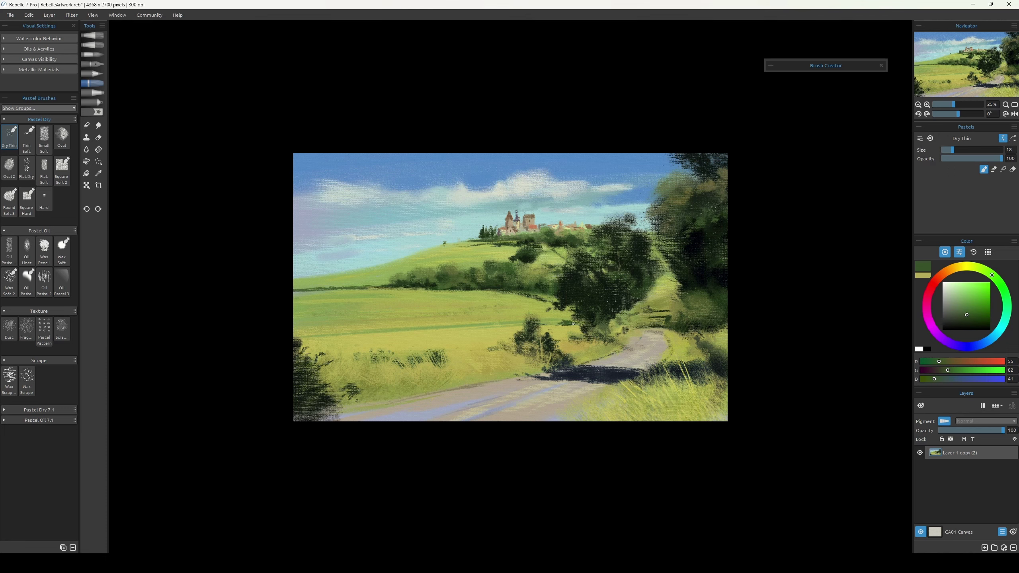
pyautogui.press(']')
pyautogui.press(']')
pyautogui.press(']')
pyautogui.press(']')
pyautogui.keyDown('alt'); pyautogui.click(575, 325); pyautogui.keyUp('alt')
pyautogui.press('m')
pyautogui.keyDown('alt'); pyautogui.click(559, 325); pyautogui.keyUp('alt')
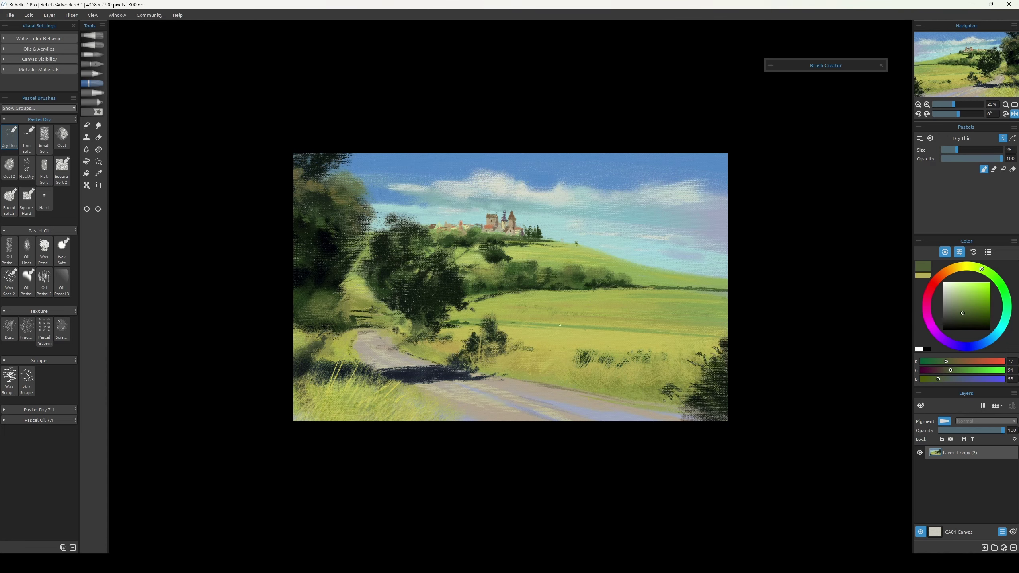
# Select the yellow field strip below the hedge line by colour and paint it as water with sampled sky turquoise using Dry Thin.
pyautogui.keyDown('alt'); pyautogui.click(603, 337); pyautogui.keyUp('alt')
pyautogui.press('s')
pyautogui.click(602, 336)
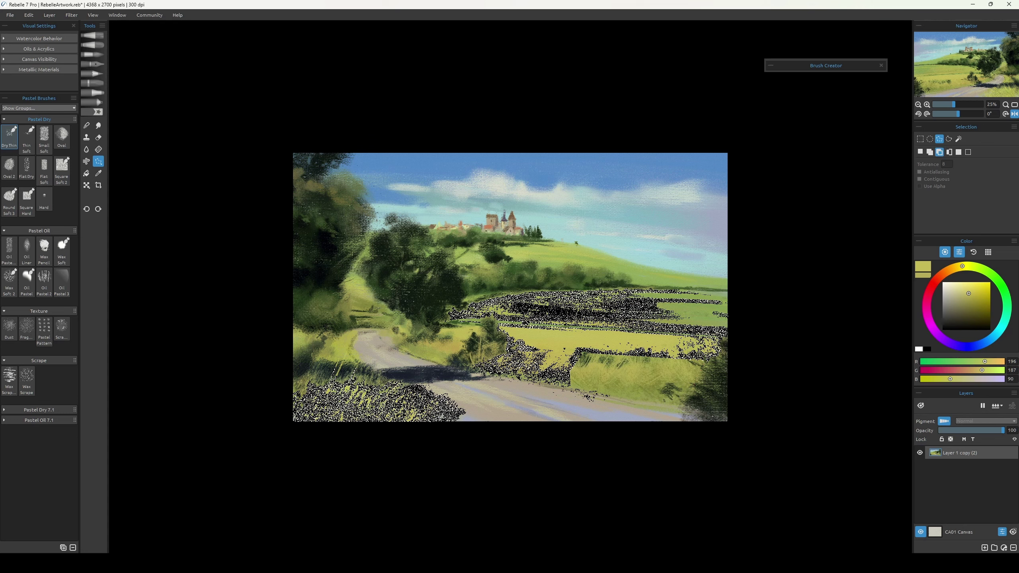
pyautogui.press('b')
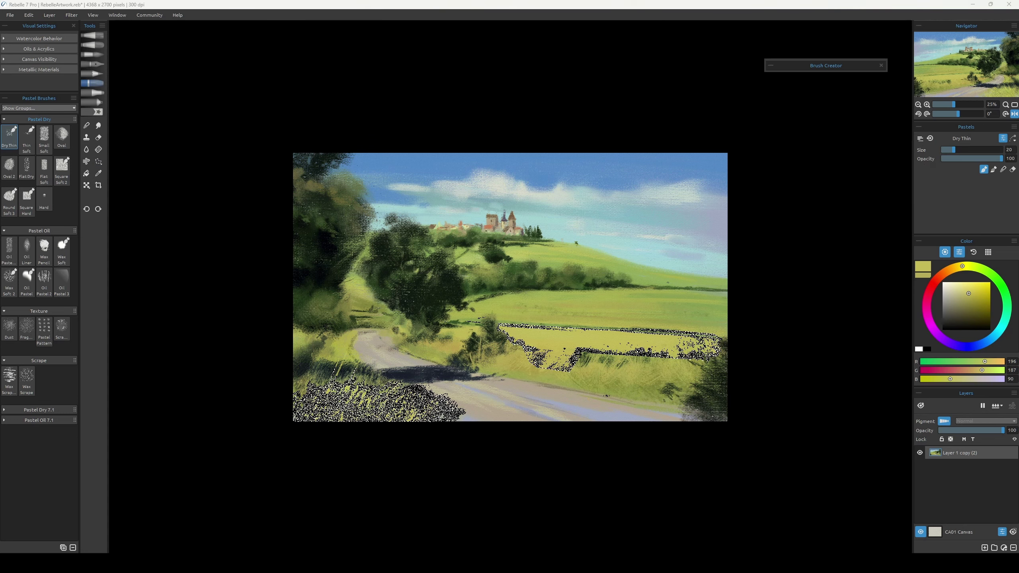
pyautogui.keyDown('alt'); pyautogui.click(694, 258); pyautogui.keyUp('alt')
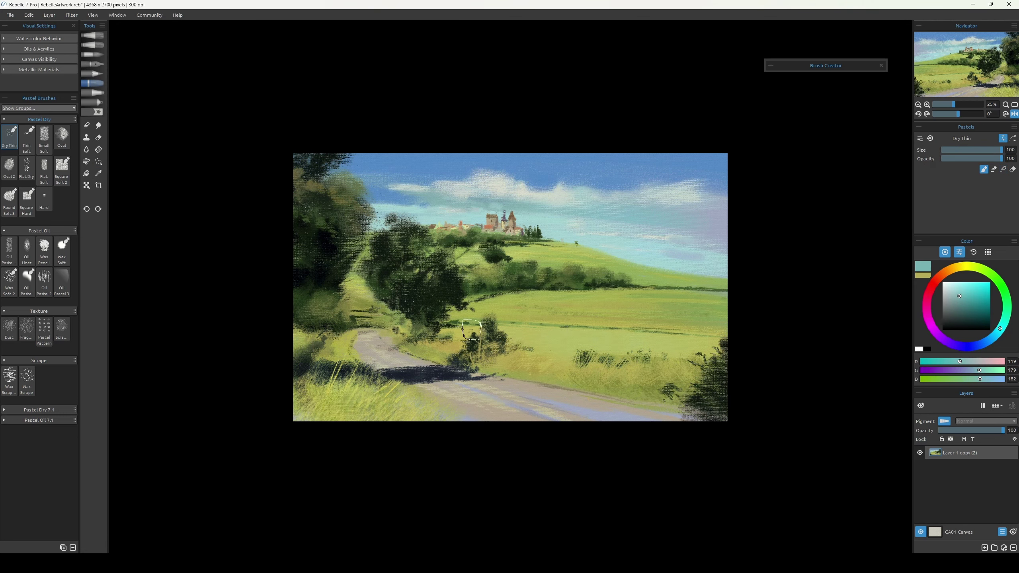
pyautogui.moveTo(506, 336); pyautogui.dragTo(658, 336)
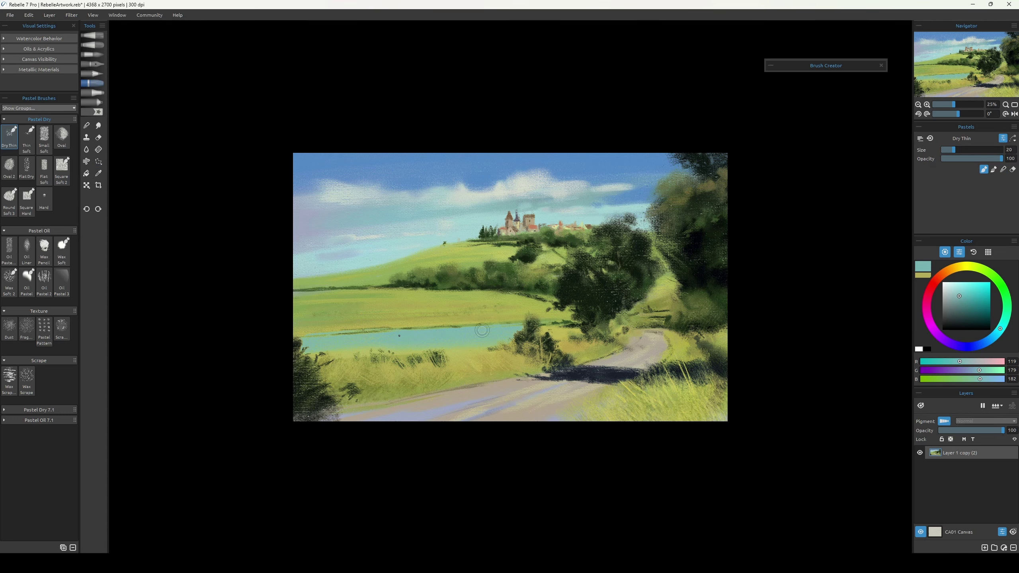
# Add small bushes along the water's far bank and dark green hedges on the hillside with Dry Thin at sizes 9 to 25.
pyautogui.keyDown('alt'); pyautogui.click(366, 326); pyautogui.keyUp('alt')
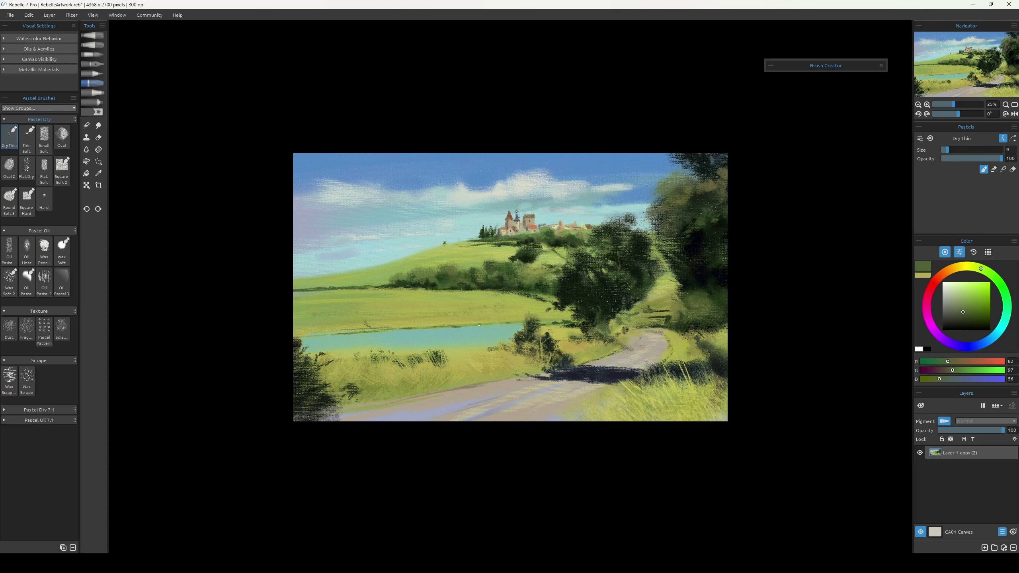
pyautogui.keyDown('alt'); pyautogui.click(469, 314); pyautogui.keyUp('alt')
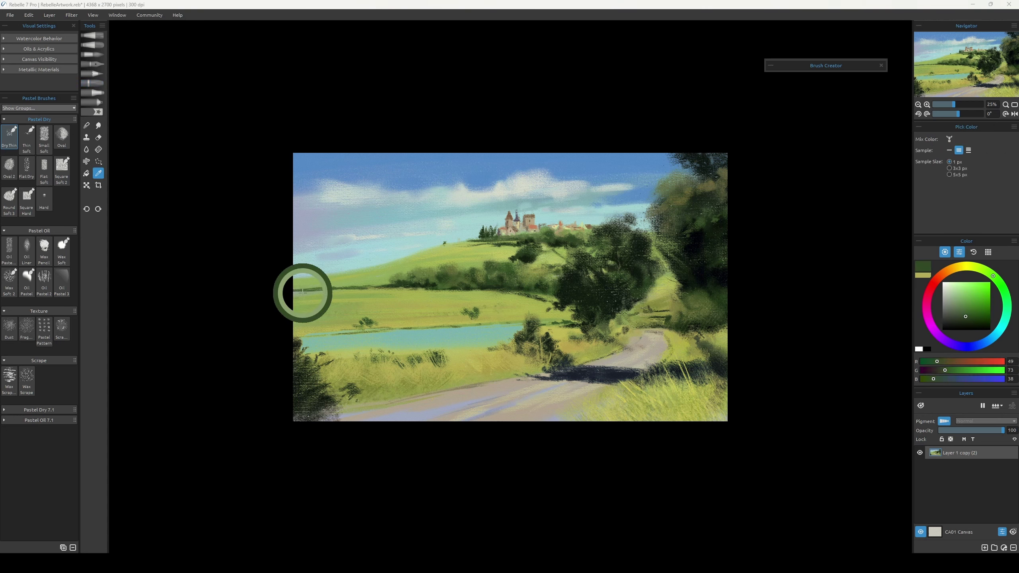
pyautogui.keyDown('alt'); pyautogui.click(328, 289); pyautogui.keyUp('alt')
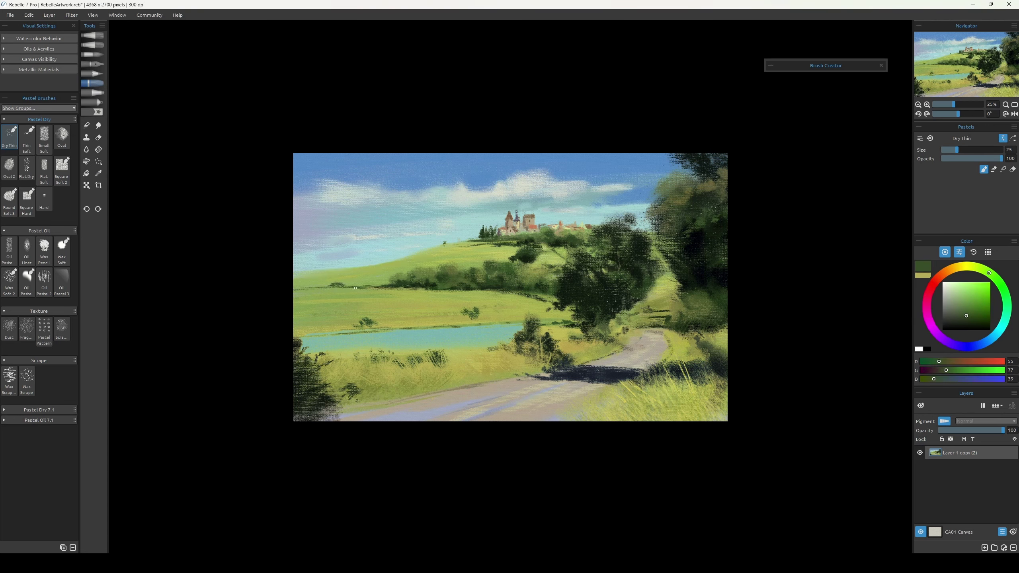
pyautogui.keyDown('alt'); pyautogui.click(522, 260); pyautogui.keyUp('alt')
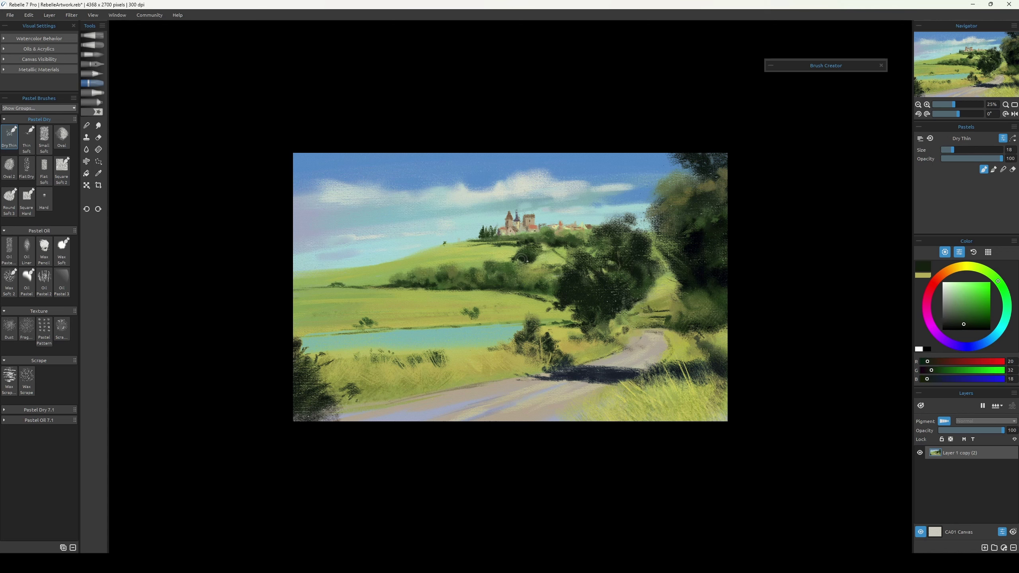
# Refine the near shoreline and adjoining shrub with sampled turquoise, yellow and olive tones, undoing a Wax Scrape 2 stroke.
pyautogui.keyDown('alt'); pyautogui.click(552, 333); pyautogui.keyUp('alt')
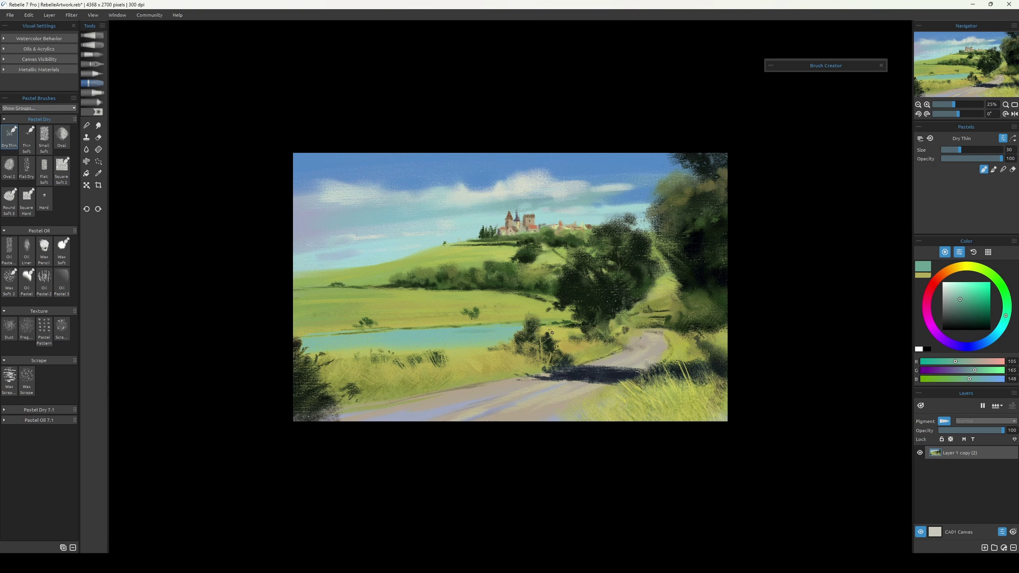
pyautogui.keyDown('alt'); pyautogui.click(453, 352); pyautogui.keyUp('alt')
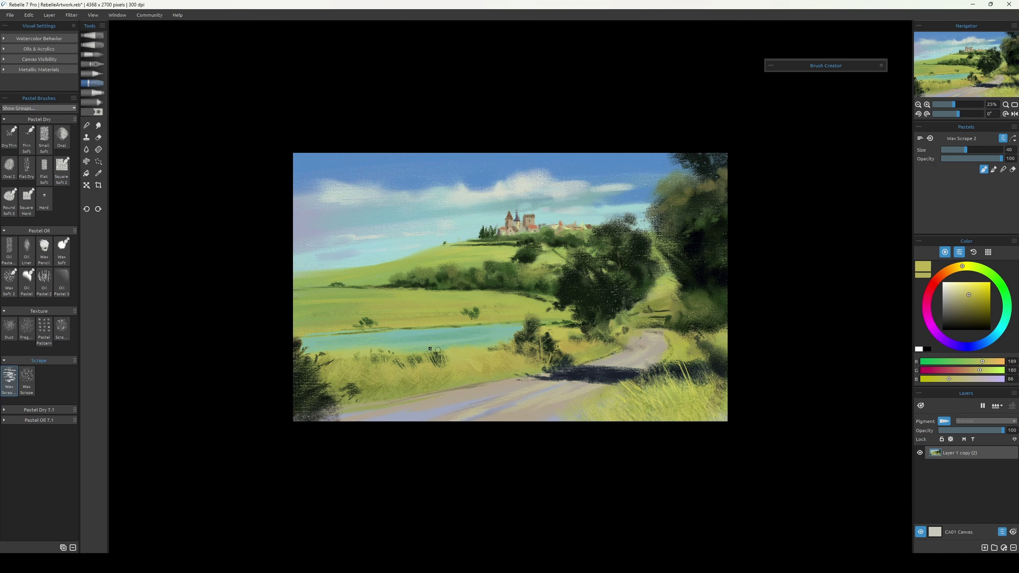
pyautogui.hotkey('ctrl', 'z')
pyautogui.keyDown('alt'); pyautogui.click(508, 339); pyautogui.keyUp('alt')
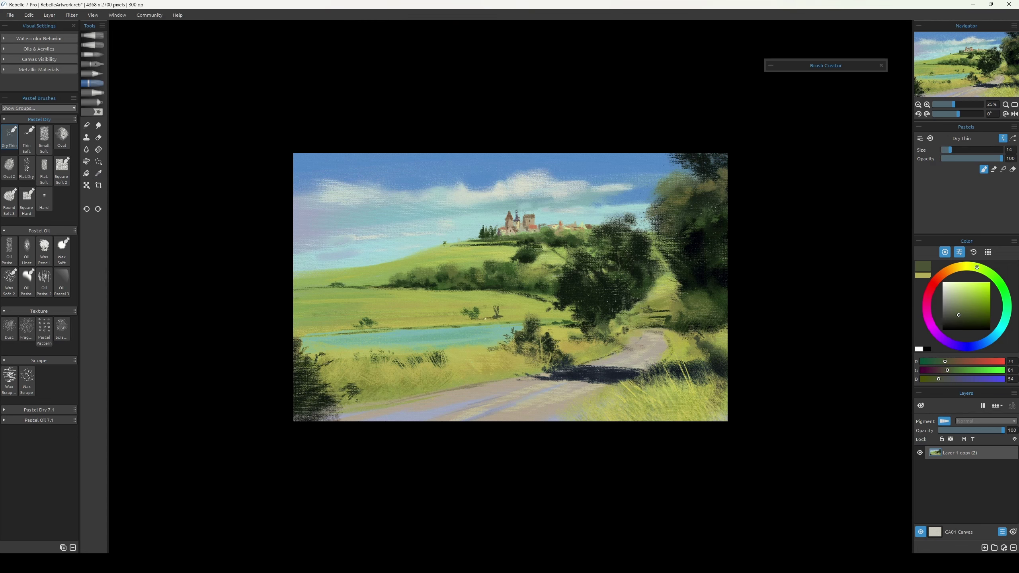
# Touch up the hill below the castle with sampled yellow-green and soften the sky using the Hard blend brush at size 35.
pyautogui.keyDown('alt'); pyautogui.click(489, 248); pyautogui.keyUp('alt')
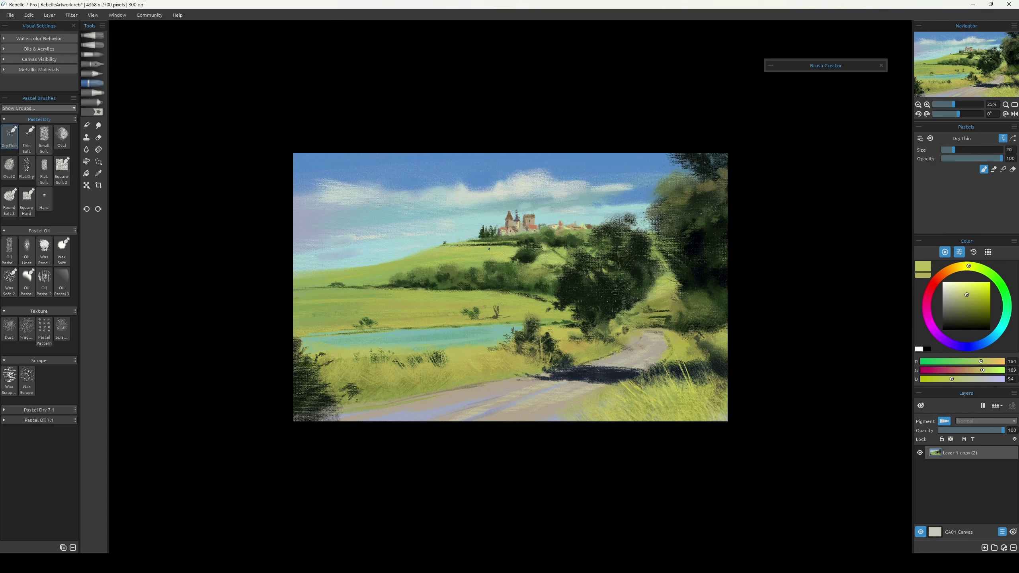
pyautogui.keyDown('alt'); pyautogui.click(623, 195); pyautogui.keyUp('alt')
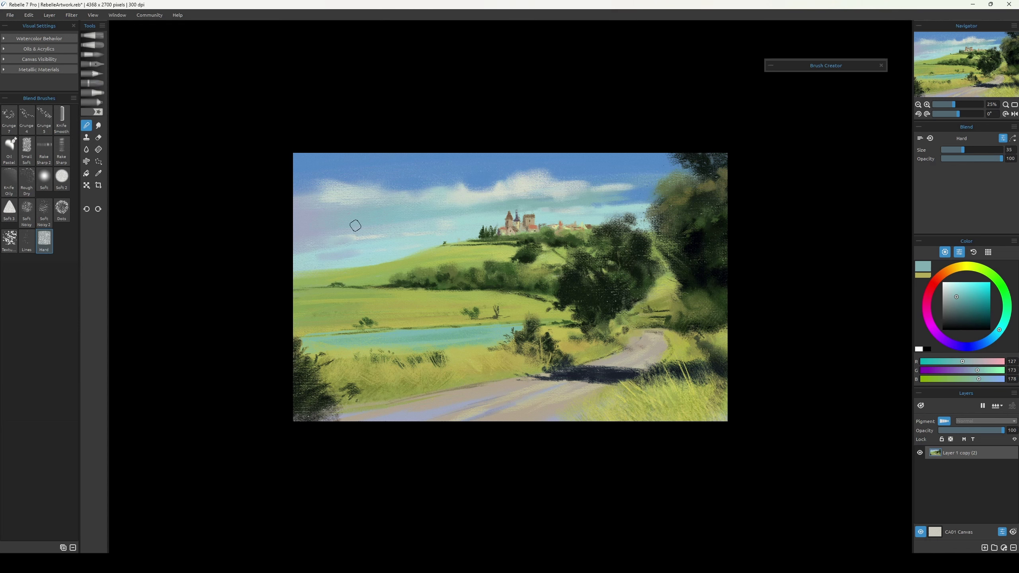
# Paint dark green branches and leaves overhanging the sky's left side with Dry Thin at size 40 and smaller.
pyautogui.moveTo(296, 211)
pyautogui.mouseDown()
pyautogui.moveTo(257, 228)
pyautogui.moveTo(327, 236)
pyautogui.moveTo(358, 288)
pyautogui.mouseUp()
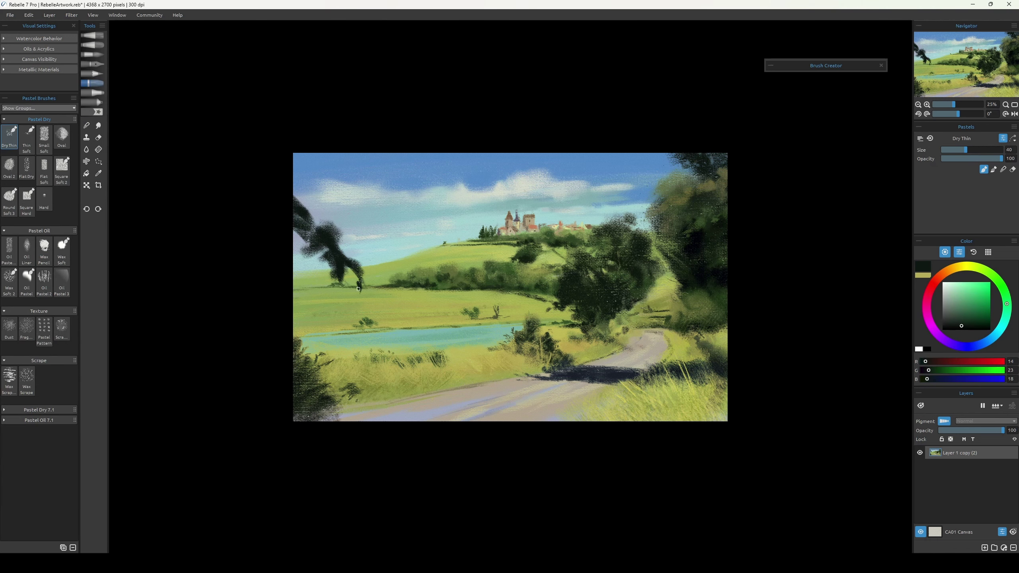
pyautogui.moveTo(344, 238)
pyautogui.mouseDown()
pyautogui.moveTo(272, 173)
pyautogui.moveTo(299, 177)
pyautogui.moveTo(303, 155)
pyautogui.moveTo(368, 168)
pyautogui.mouseUp()
pyautogui.press('[')
pyautogui.moveTo(301, 160)
pyautogui.mouseDown()
pyautogui.moveTo(331, 207)
pyautogui.moveTo(301, 196)
pyautogui.moveTo(336, 214)
pyautogui.mouseUp()
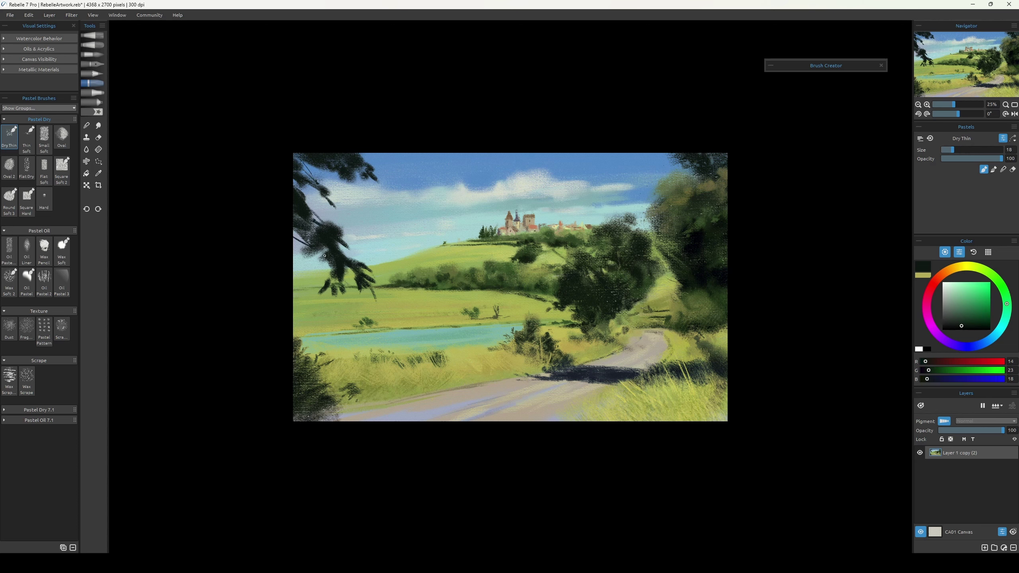
# Add lighter olive-green leaf accents to the overhanging foliage and resample its dark green with Dry Thin at size 25.
pyautogui.click(964, 319)
pyautogui.press('[')
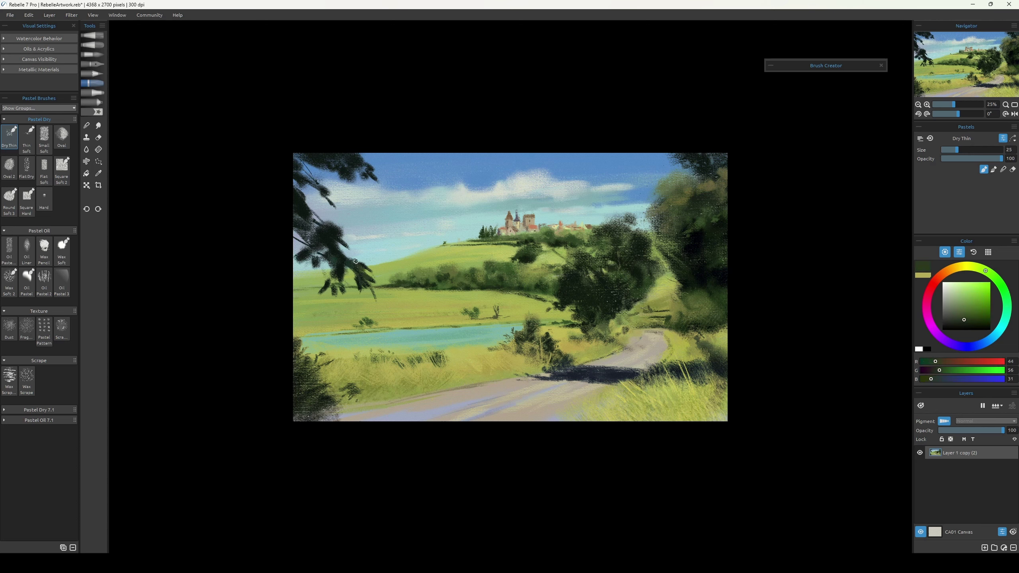
pyautogui.keyDown('alt'); pyautogui.click(331, 228); pyautogui.keyUp('alt')
pyautogui.press(']')
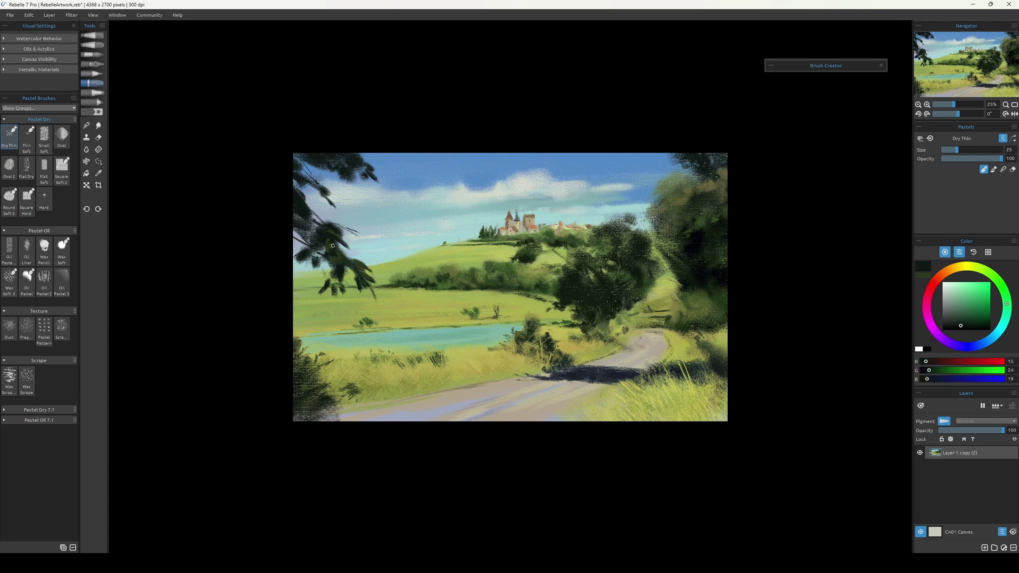
# Paint dark leaf clusters hanging from the upper edge of the sky with Dry Thin, varying the brush size.
pyautogui.press(']')
pyautogui.press(']')
pyautogui.moveTo(521, 156)
pyautogui.mouseDown()
pyautogui.moveTo(573, 158)
pyautogui.moveTo(531, 148)
pyautogui.moveTo(562, 152)
pyautogui.moveTo(552, 200)
pyautogui.moveTo(566, 158)
pyautogui.moveTo(559, 188)
pyautogui.mouseUp()
pyautogui.press('[')
pyautogui.press('[')
pyautogui.press('[')
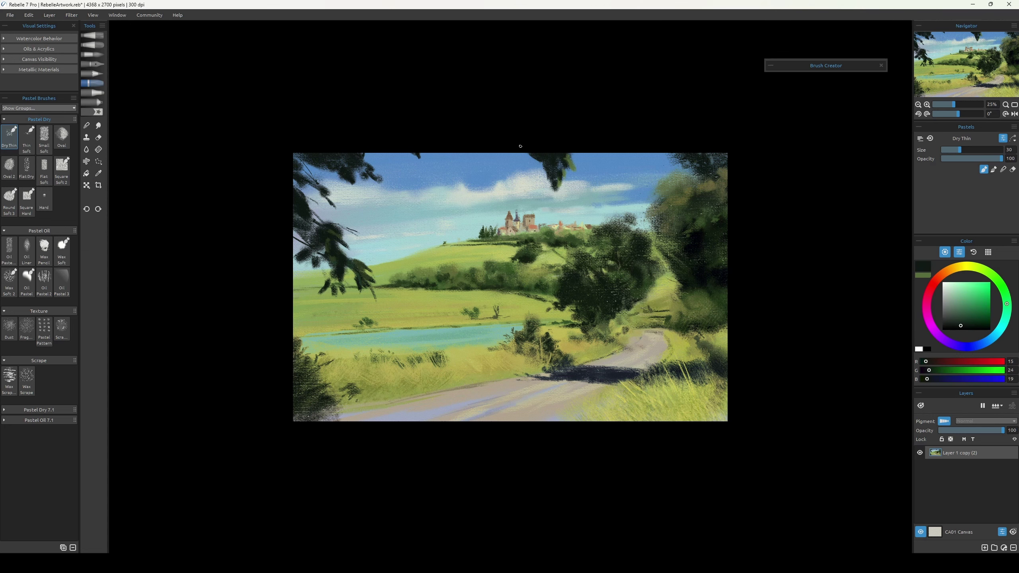
pyautogui.press(']')
# Add mid and light green highlights to the hanging leaves with Dry Thin, undoing a stroke, and switch back to dark green.
pyautogui.press('x')
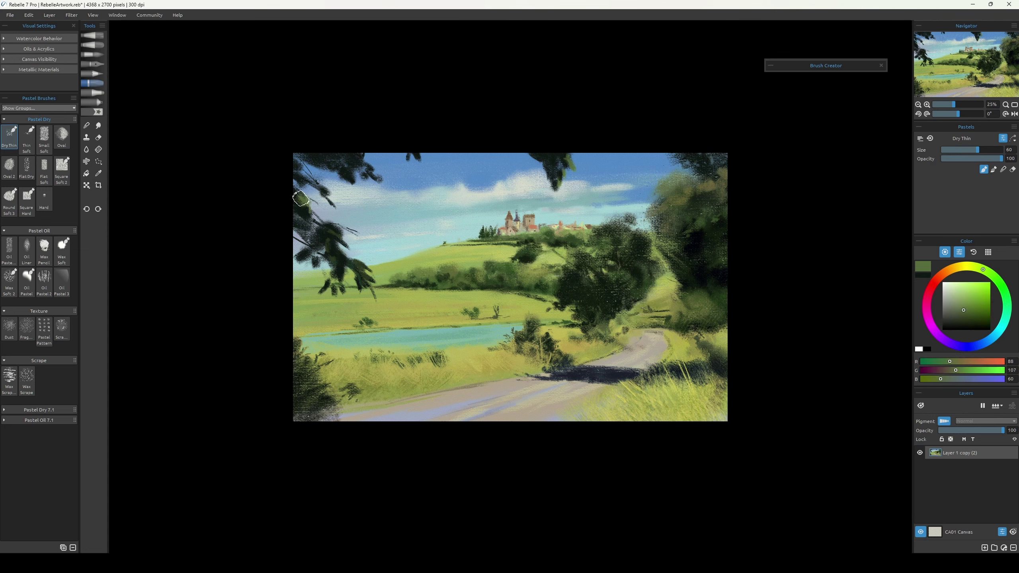
pyautogui.press(']')
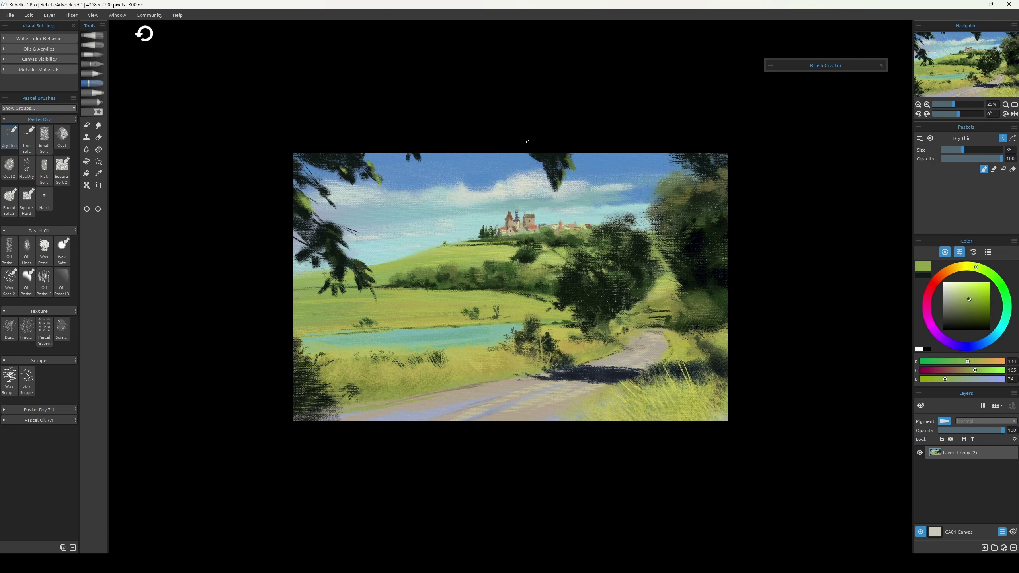
pyautogui.press('x')
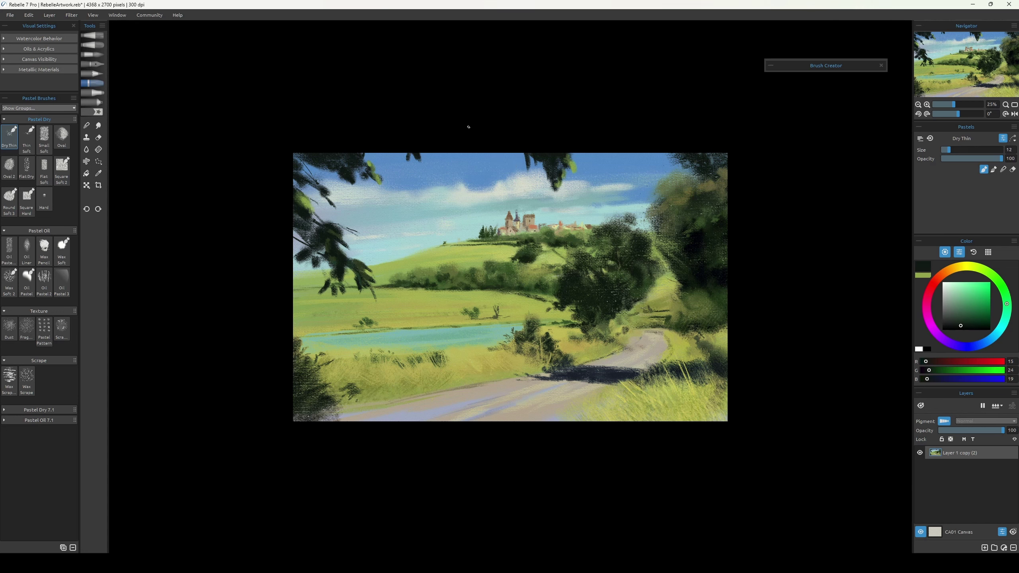
# Apply sampled pale sky blue with the Dust brush at size 100 and switch to dark green Oil Pastel 2 at size 20.
pyautogui.click(9, 328)
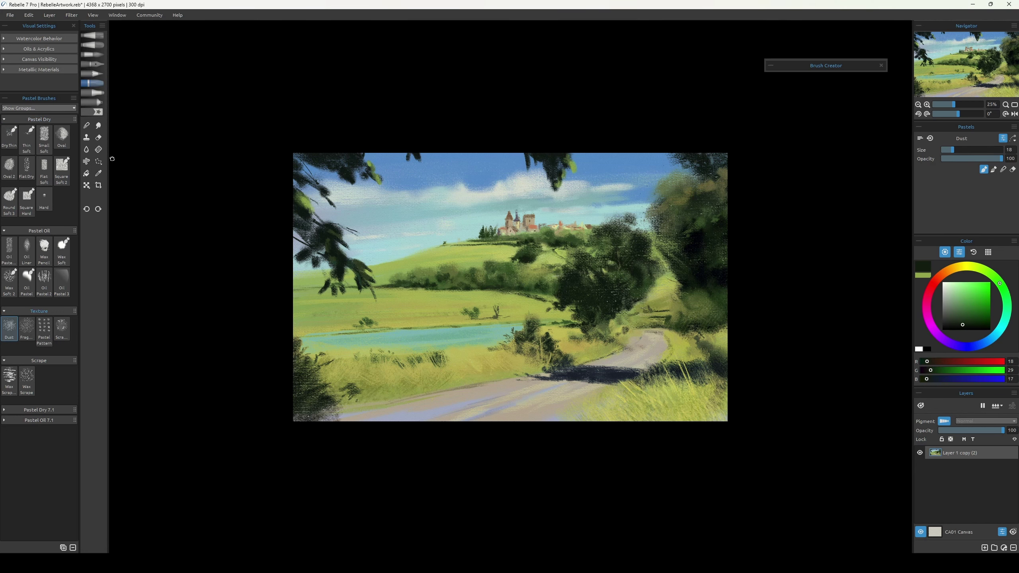
pyautogui.keyDown('alt'); pyautogui.click(466, 163); pyautogui.keyUp('alt')
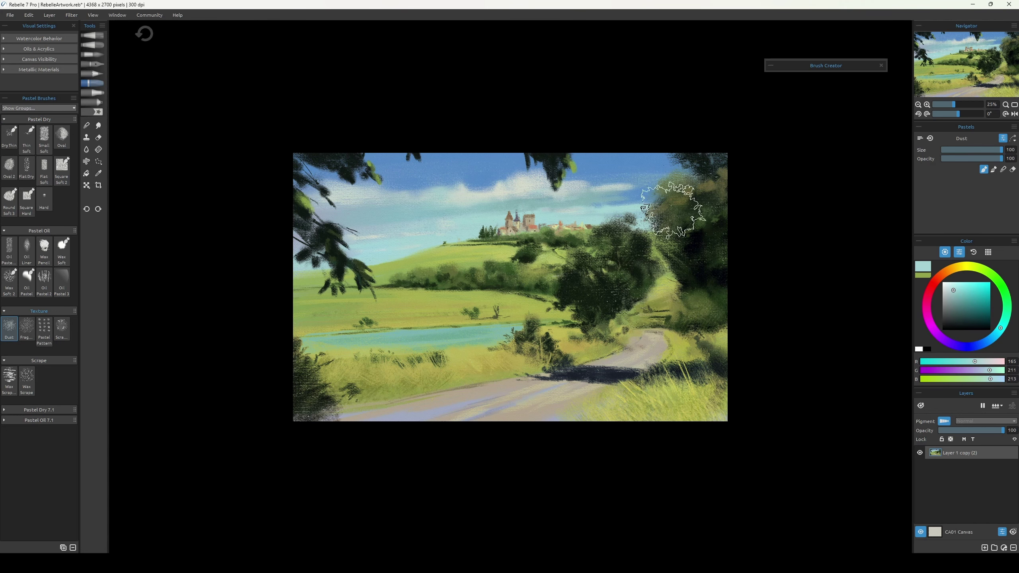
pyautogui.press('b')
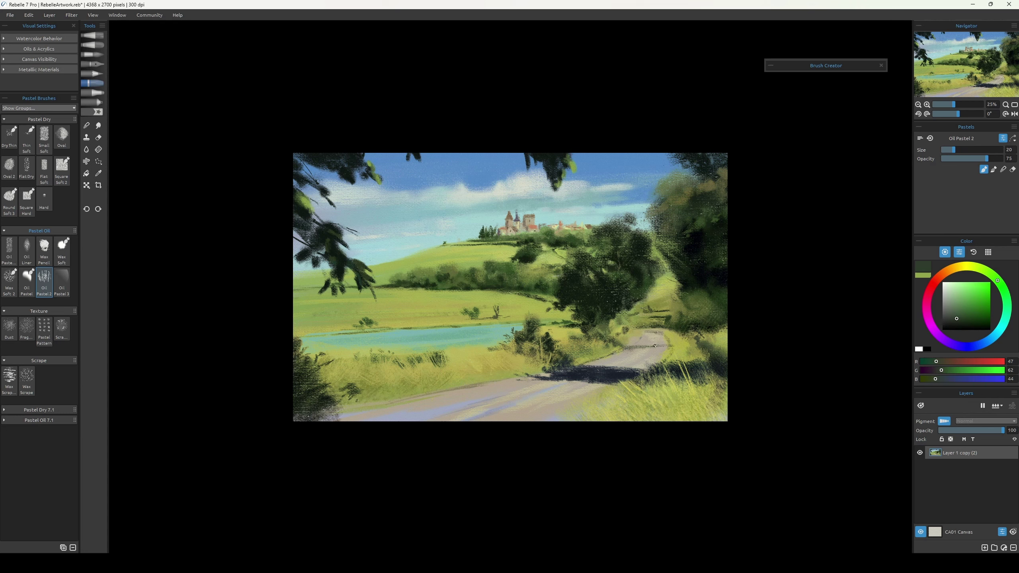
# Paint cream fence posts along the right roadside with Dry Thin, checking them in the mirrored view, and sample nearby green.
pyautogui.keyDown('alt'); pyautogui.click(704, 336); pyautogui.keyUp('alt')
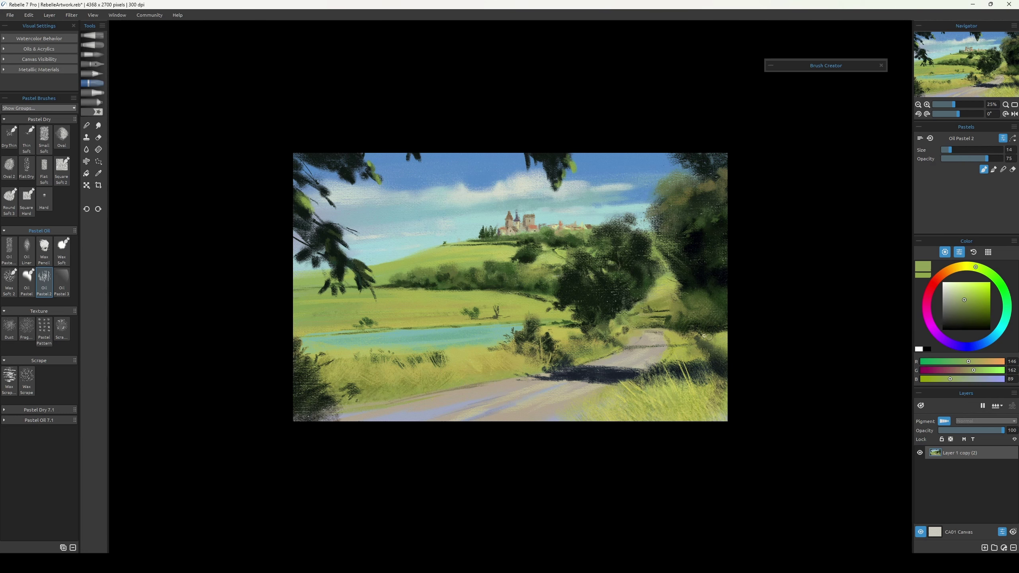
pyautogui.press('b')
pyautogui.keyDown('alt'); pyautogui.click(699, 337); pyautogui.keyUp('alt')
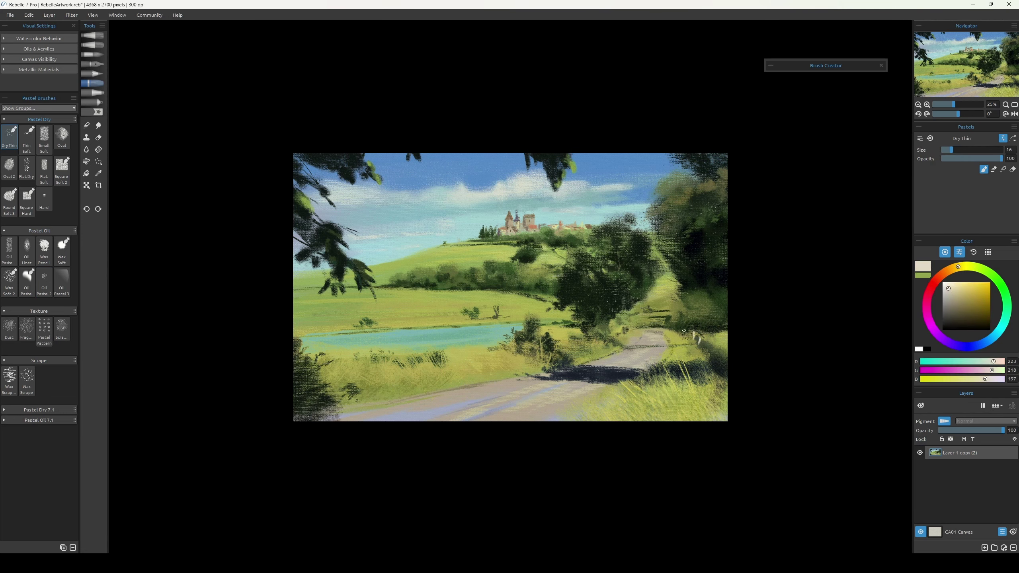
pyautogui.press('h')
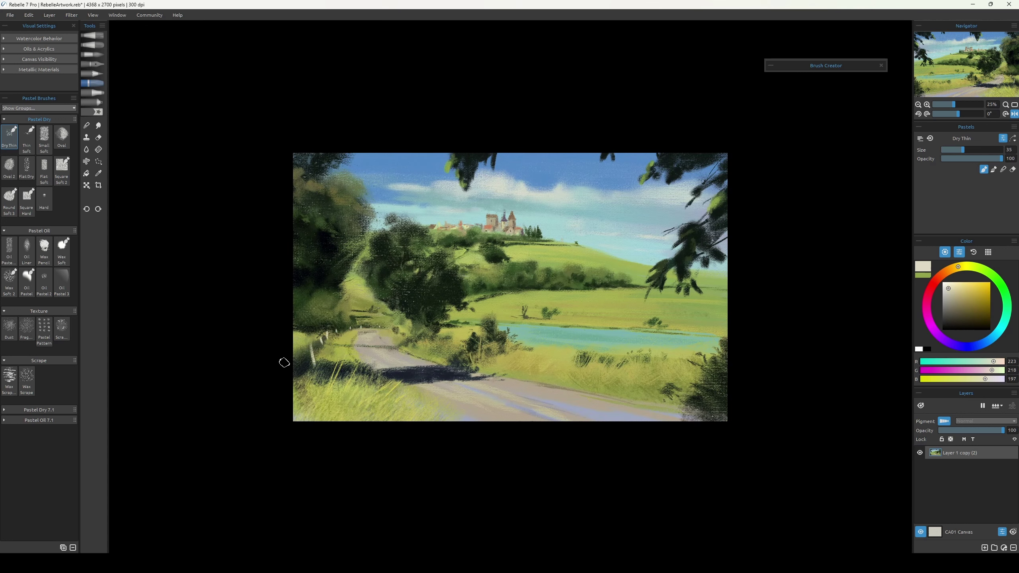
pyautogui.keyDown('alt'); pyautogui.click(305, 362); pyautogui.keyUp('alt')
pyautogui.keyDown('alt'); pyautogui.click(499, 338); pyautogui.keyUp('alt')
pyautogui.press('h')
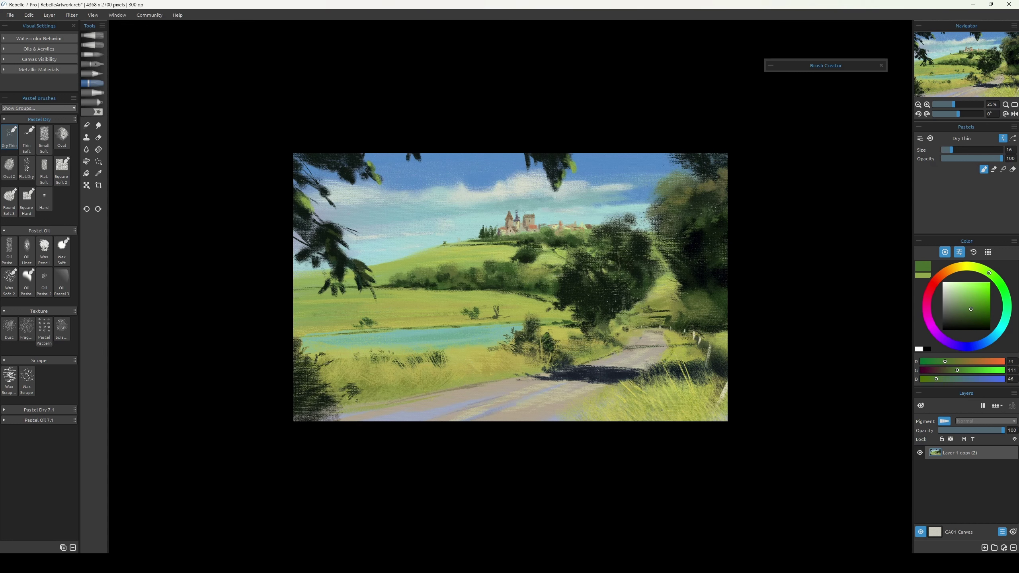
# Touch up the hilltop trees and skyline with sampled dark greens and pale sky tones, varying Dry Thin between sizes 12 and 30.
pyautogui.keyDown('alt'); pyautogui.click(510, 261); pyautogui.keyUp('alt')
pyautogui.press(']')
pyautogui.press(']')
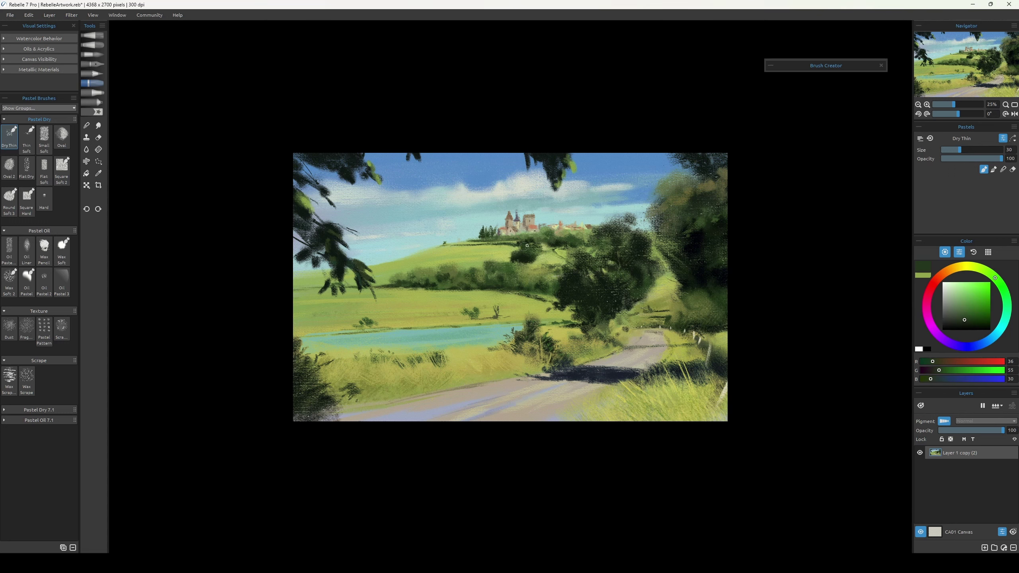
pyautogui.keyDown('alt'); pyautogui.click(515, 246); pyautogui.keyUp('alt')
pyautogui.press('[')
pyautogui.press('[')
pyautogui.press('[')
pyautogui.keyDown('alt'); pyautogui.click(462, 241); pyautogui.keyUp('alt')
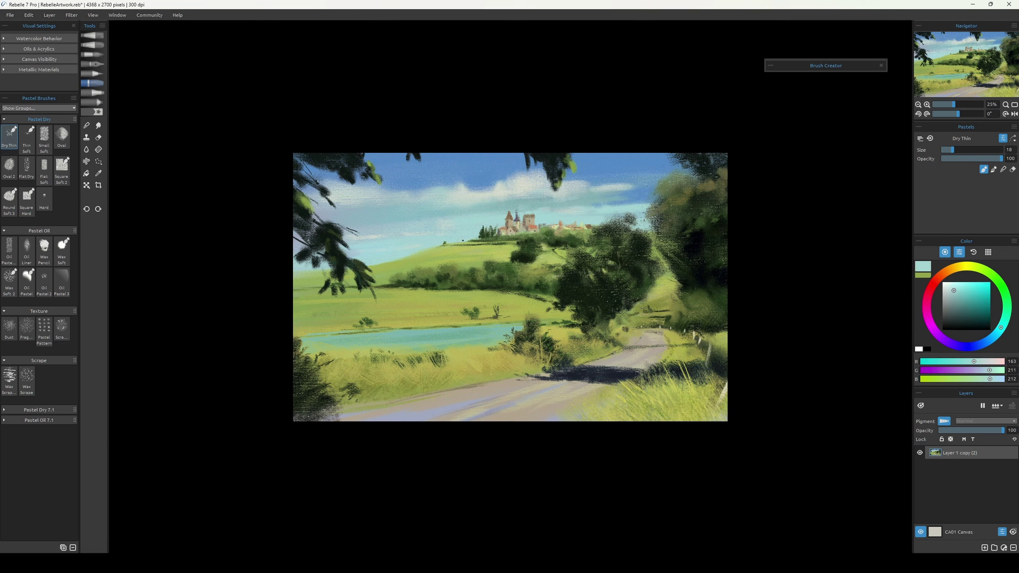
pyautogui.keyDown('alt'); pyautogui.click(462, 238); pyautogui.keyUp('alt')
pyautogui.press(']')
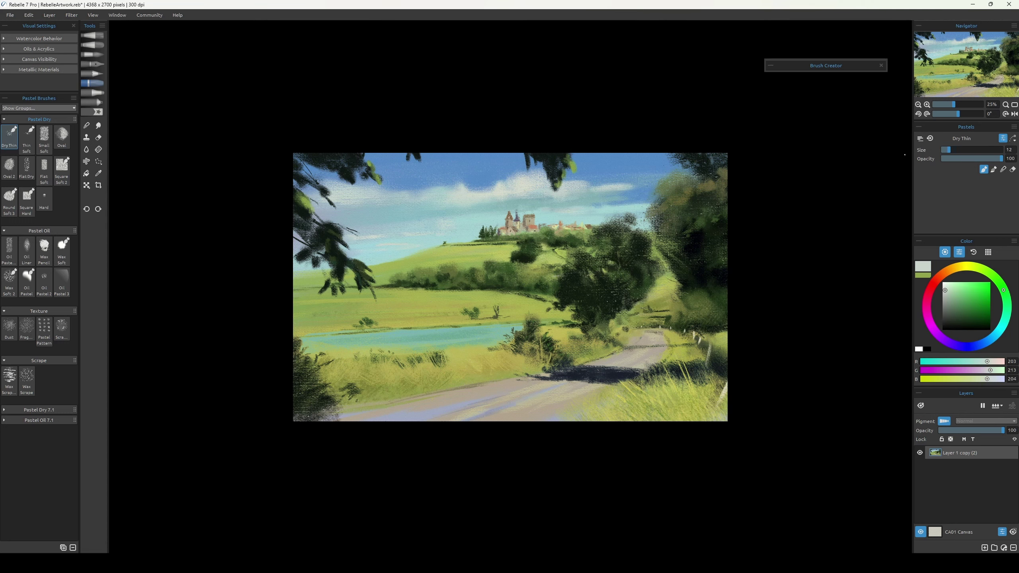
# Refine the castle and the trees beside it with sampled dark green and brown in Dry Thin.
pyautogui.keyDown('alt'); pyautogui.click(505, 223); pyautogui.keyUp('alt')
pyautogui.press(']')
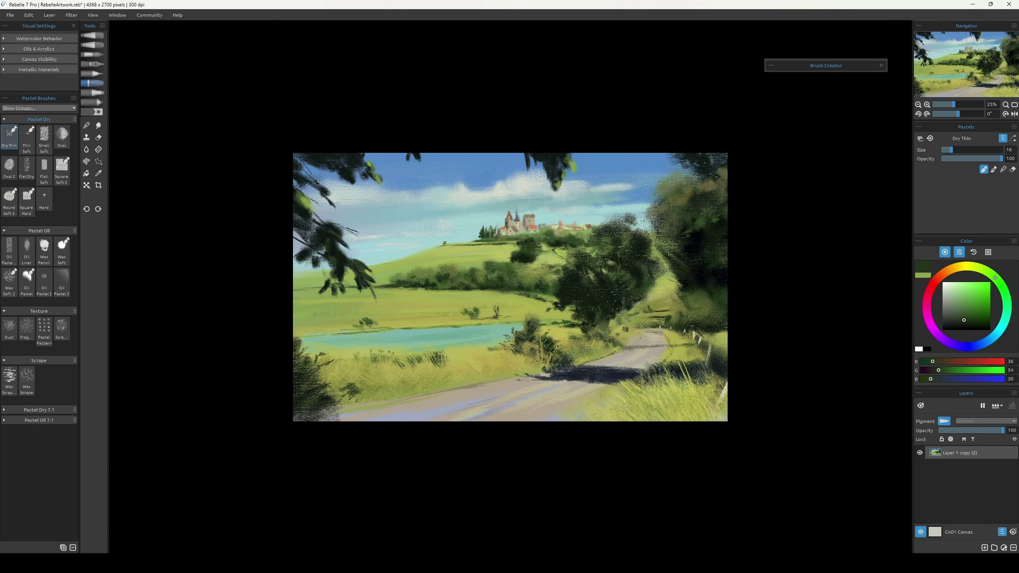
pyautogui.keyDown('alt'); pyautogui.click(516, 218); pyautogui.keyUp('alt')
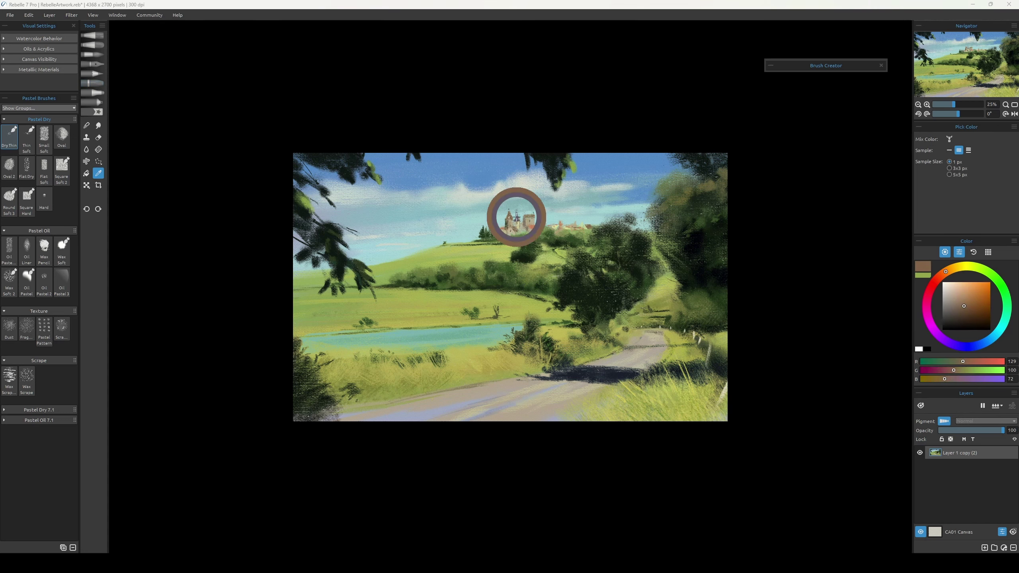
pyautogui.keyDown('alt'); pyautogui.click(502, 227); pyautogui.keyUp('alt')
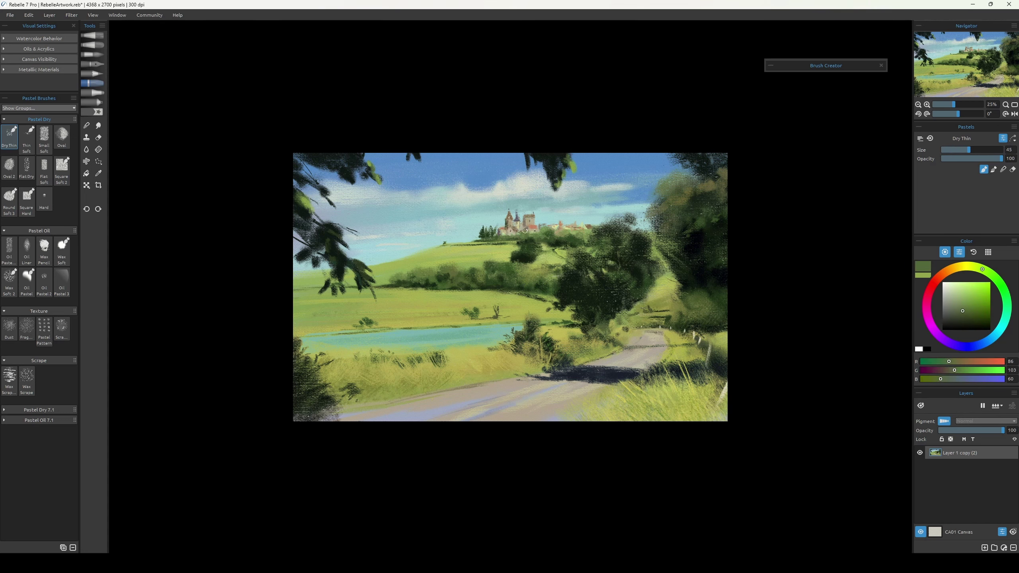
# Undo the last green strokes beside the castle and dot small dark green shrubs across the middle field with Dry Thin at size 25.
pyautogui.hotkey('ctrl', 'z')
pyautogui.hotkey('ctrl', 'z')
pyautogui.hotkey('ctrl', 'z')
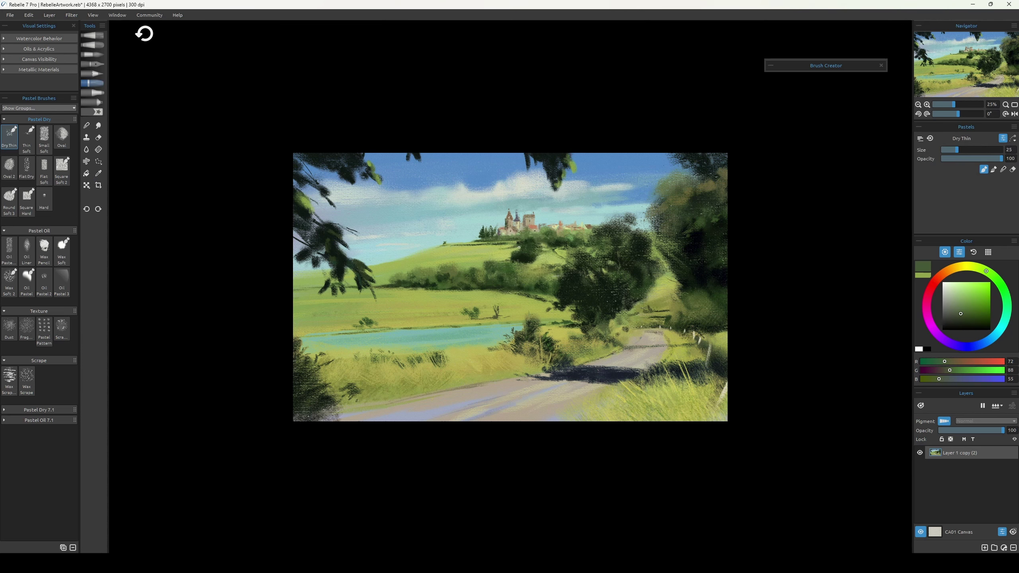
pyautogui.keyDown('alt'); pyautogui.click(429, 284); pyautogui.keyUp('alt')
pyautogui.keyDown('alt'); pyautogui.click(504, 285); pyautogui.keyUp('alt')
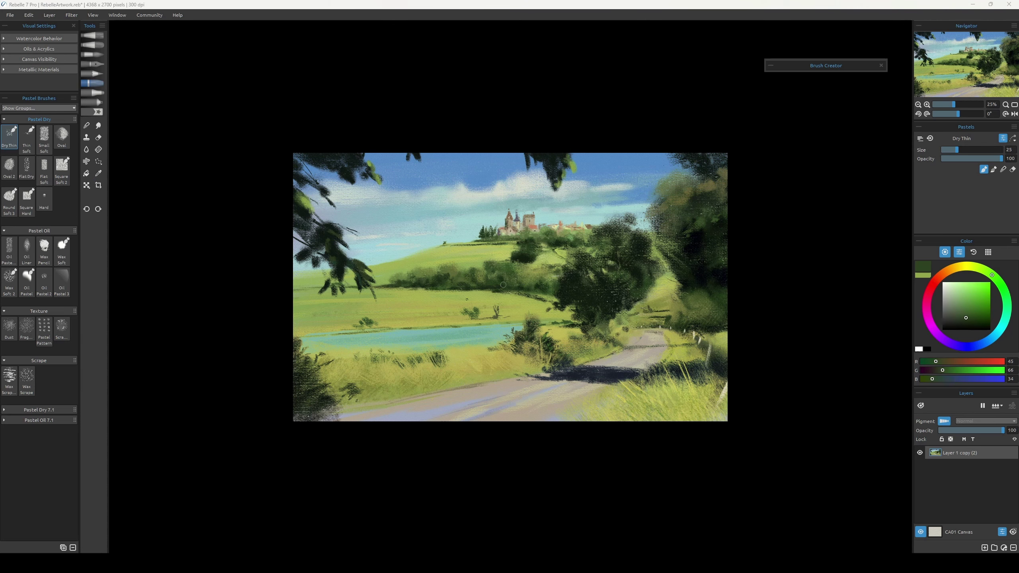
# Refine the road surface with sampled lavender-grey and beige strokes, reducing Dry Thin to size 14 for the far bend.
pyautogui.keyDown('alt'); pyautogui.click(480, 344); pyautogui.keyUp('alt')
pyautogui.keyDown('alt'); pyautogui.click(458, 403); pyautogui.keyUp('alt')
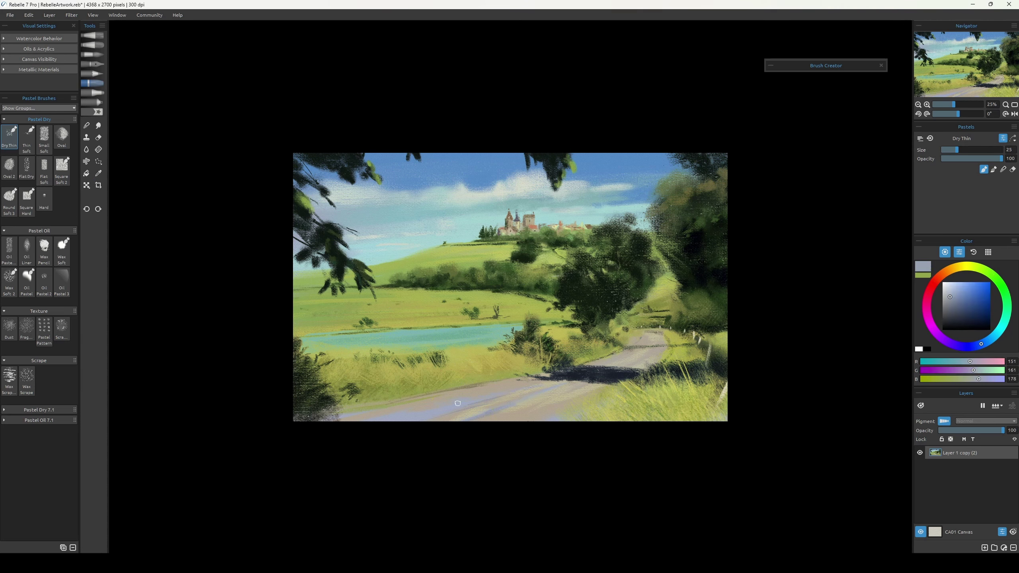
pyautogui.keyDown('alt'); pyautogui.click(483, 392); pyautogui.keyUp('alt')
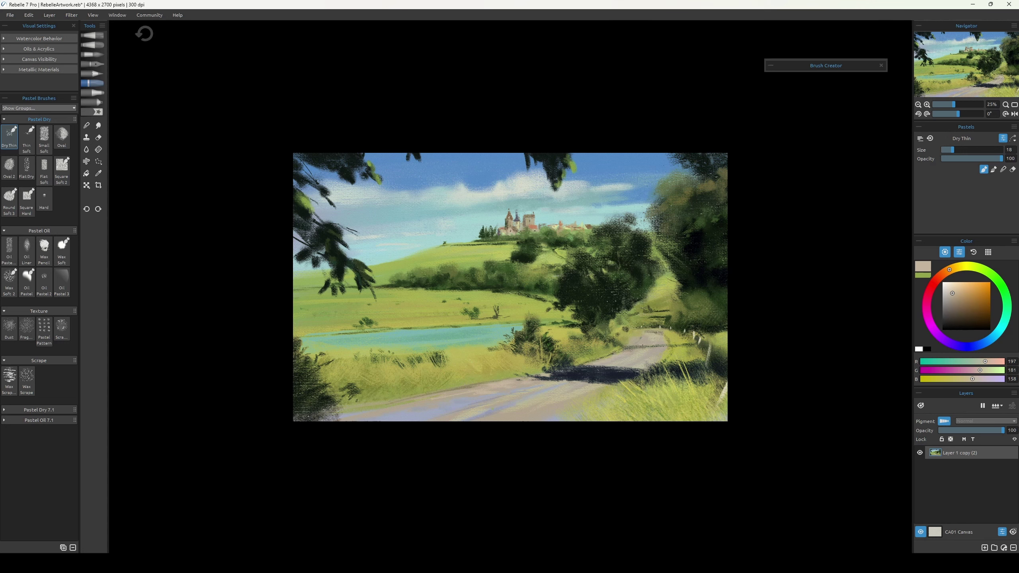
pyautogui.keyDown('alt'); pyautogui.click(643, 347); pyautogui.keyUp('alt')
pyautogui.keyDown('alt'); pyautogui.click(651, 337); pyautogui.keyUp('alt')
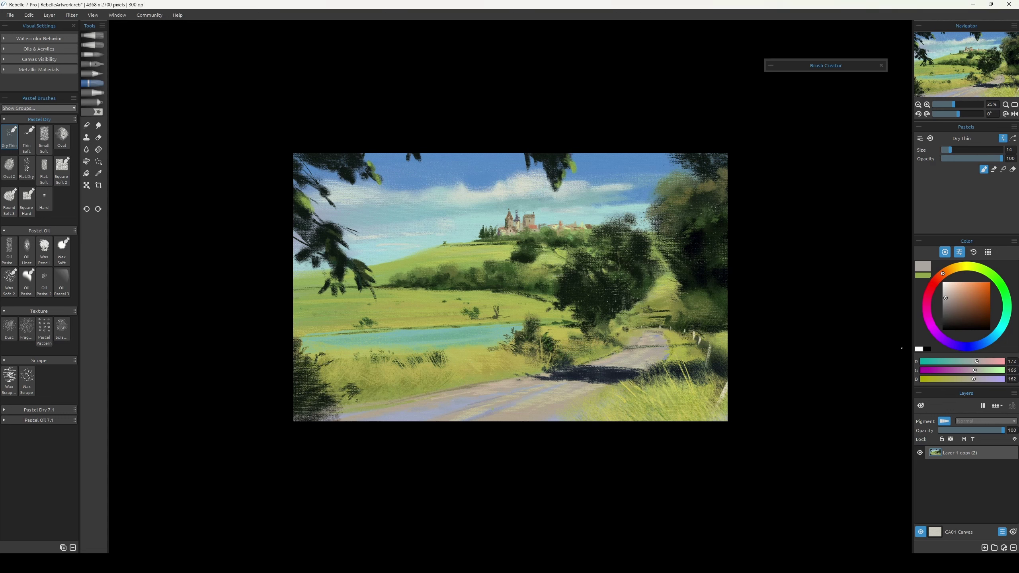
# Add muted branch marks to the large middle tree and light dapples to the road's shadow with Dry Thin at size 20.
pyautogui.keyDown('alt'); pyautogui.click(549, 259); pyautogui.keyUp('alt')
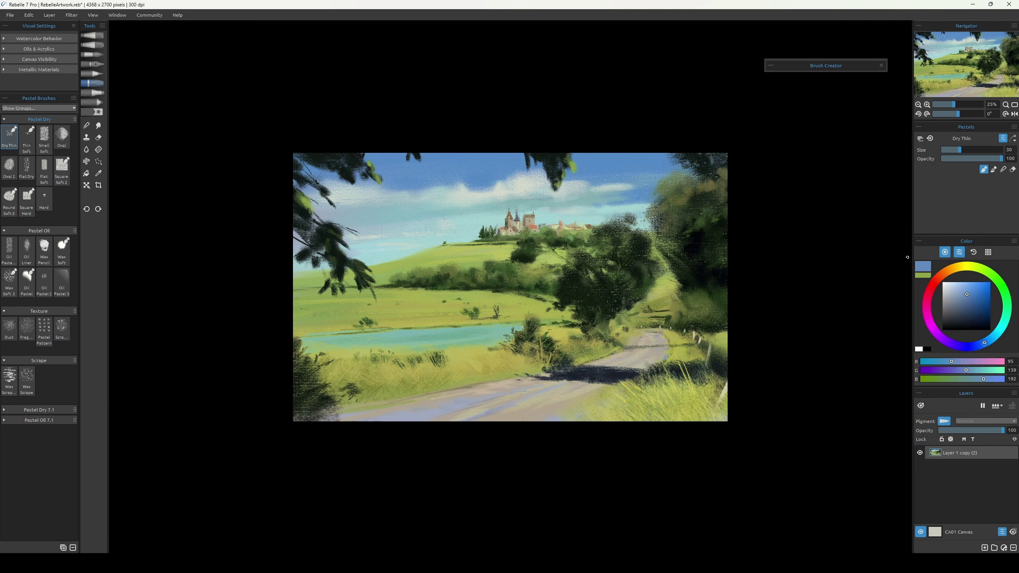
pyautogui.keyDown('alt'); pyautogui.click(563, 237); pyautogui.keyUp('alt')
pyautogui.keyDown('alt'); pyautogui.click(617, 303); pyautogui.keyUp('alt')
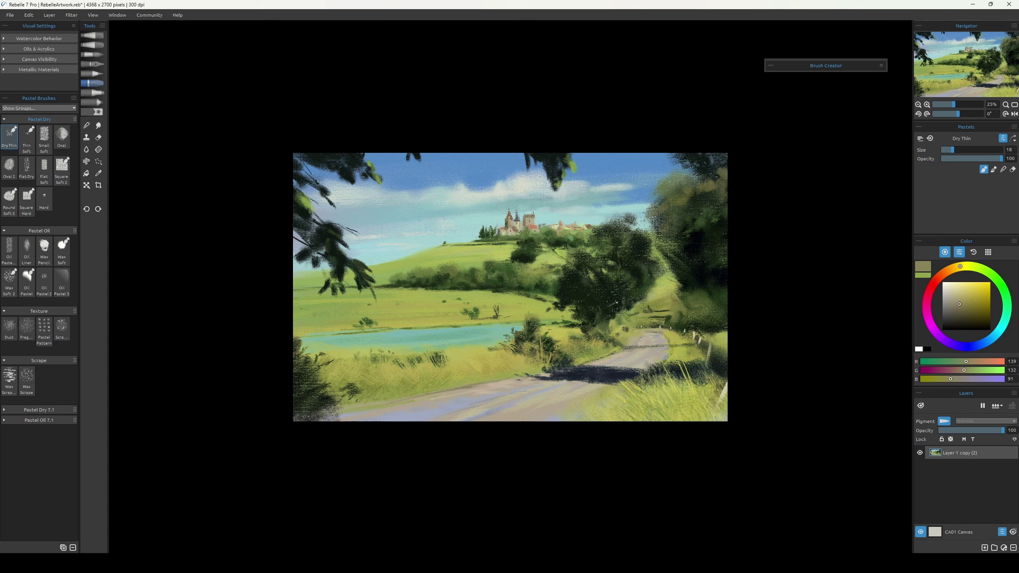
pyautogui.keyDown('alt'); pyautogui.click(573, 383); pyautogui.keyUp('alt')
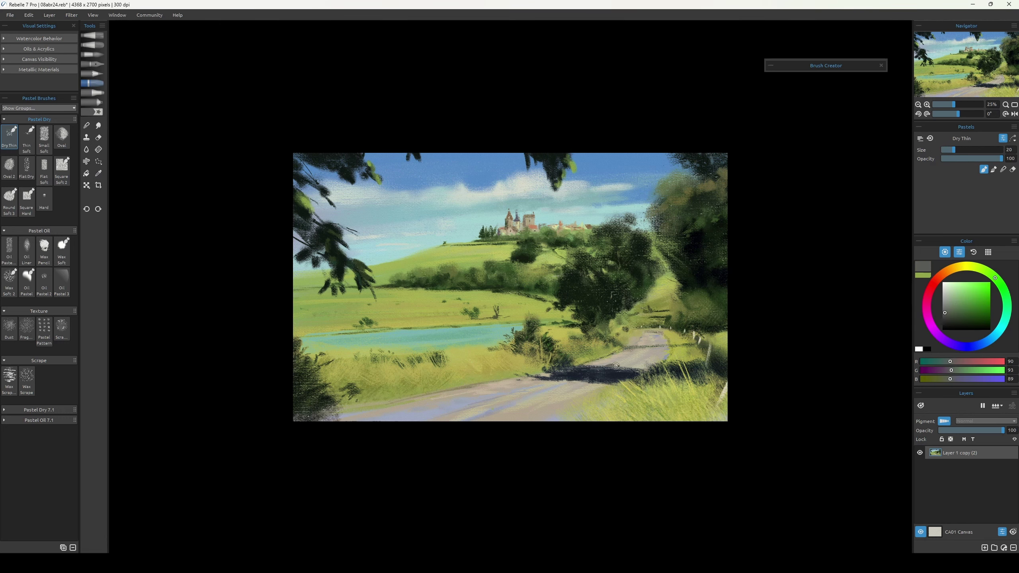
pyautogui.keyDown('alt'); pyautogui.click(580, 357); pyautogui.keyUp('alt')
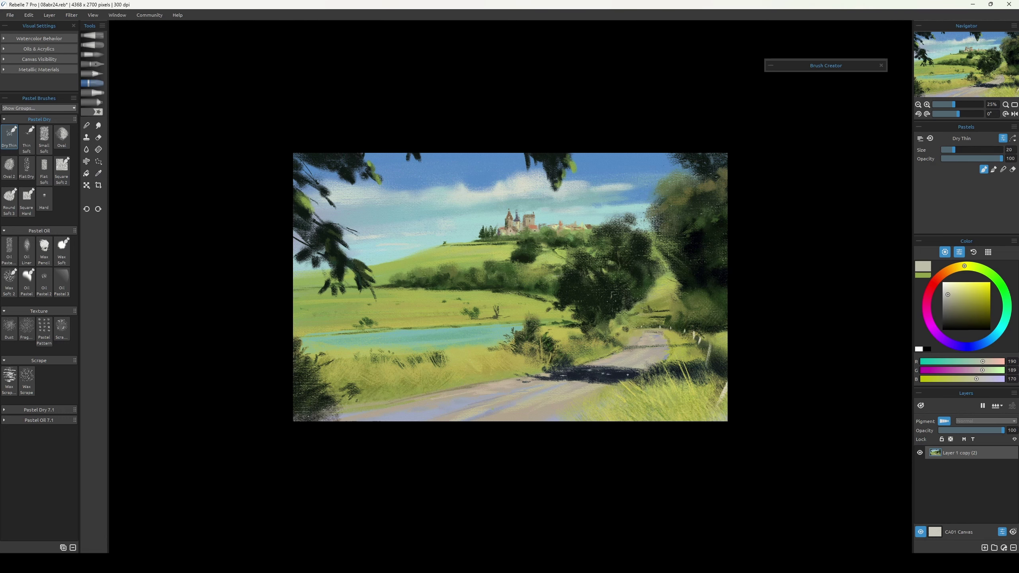
# Darken the foliage behind the fence and paint a small dark green tree beyond the road bend with Dry Thin.
pyautogui.keyDown('alt'); pyautogui.click(702, 345); pyautogui.keyUp('alt')
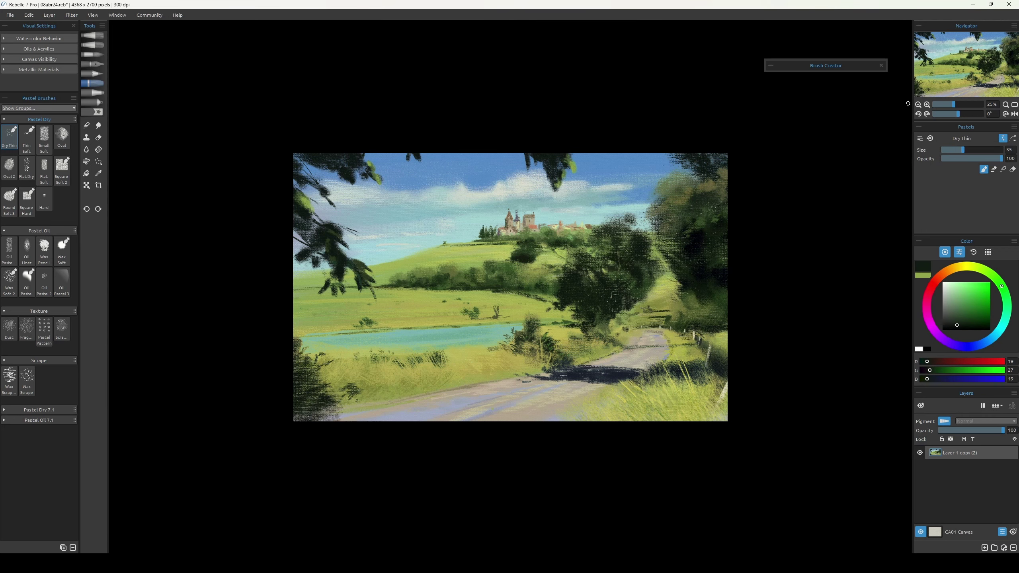
pyautogui.keyDown('alt'); pyautogui.click(707, 311); pyautogui.keyUp('alt')
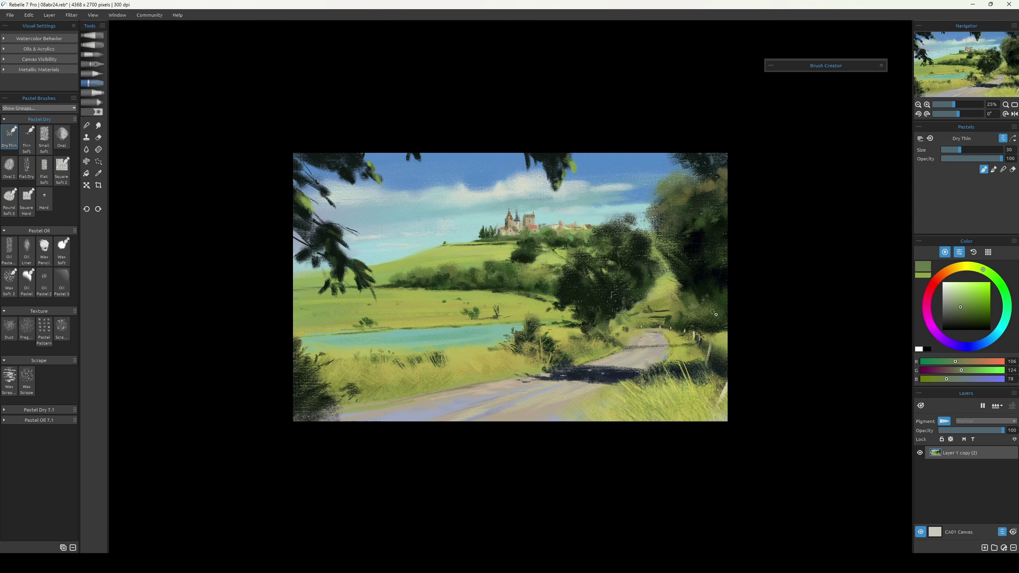
pyautogui.moveTo(654, 307)
pyautogui.mouseDown()
pyautogui.moveTo(634, 282)
pyautogui.moveTo(650, 309)
pyautogui.mouseUp()
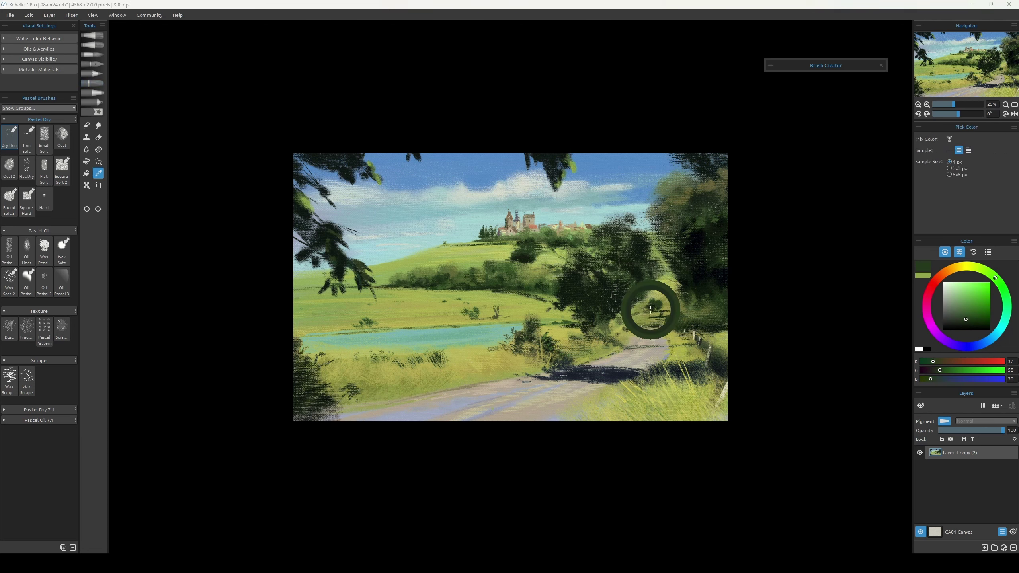
pyautogui.click(725, 260)
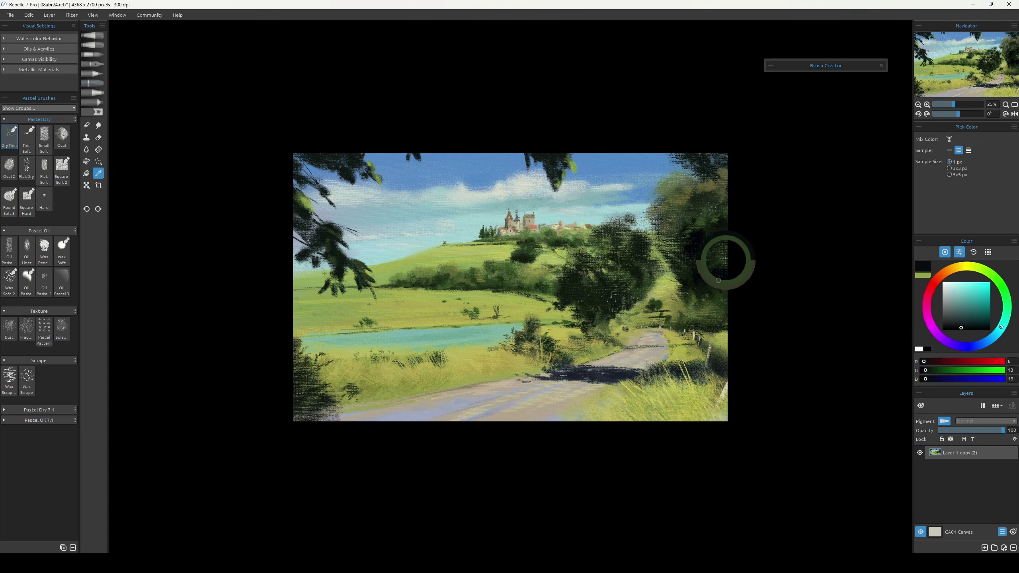
pyautogui.moveTo(726, 260); pyautogui.dragTo(689, 284)
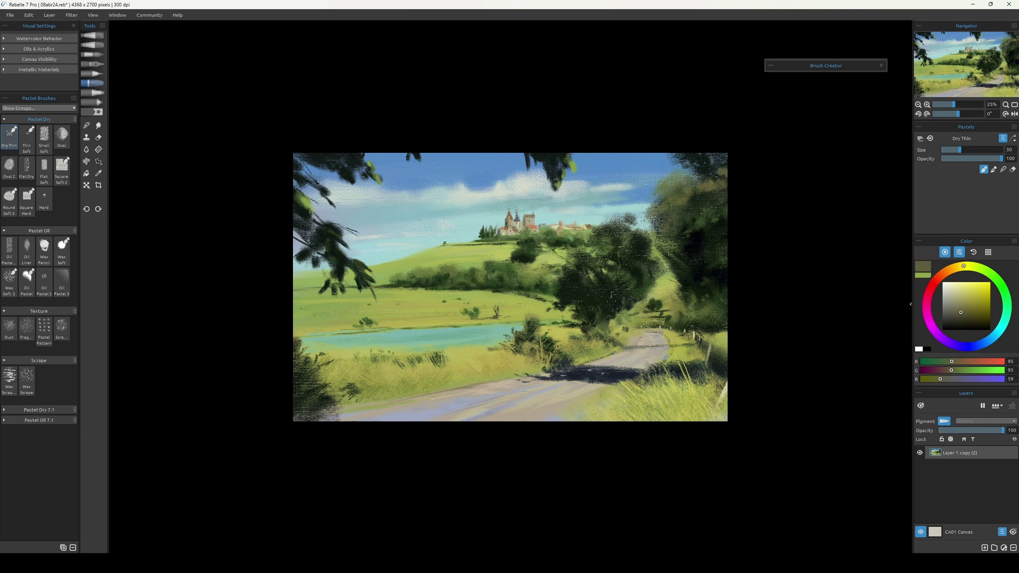
# Add olive-yellow highlights to the crown of the right-hand tree with Dry Thin at size 80, and sample light green at size 20.
pyautogui.press(']')
pyautogui.press(']')
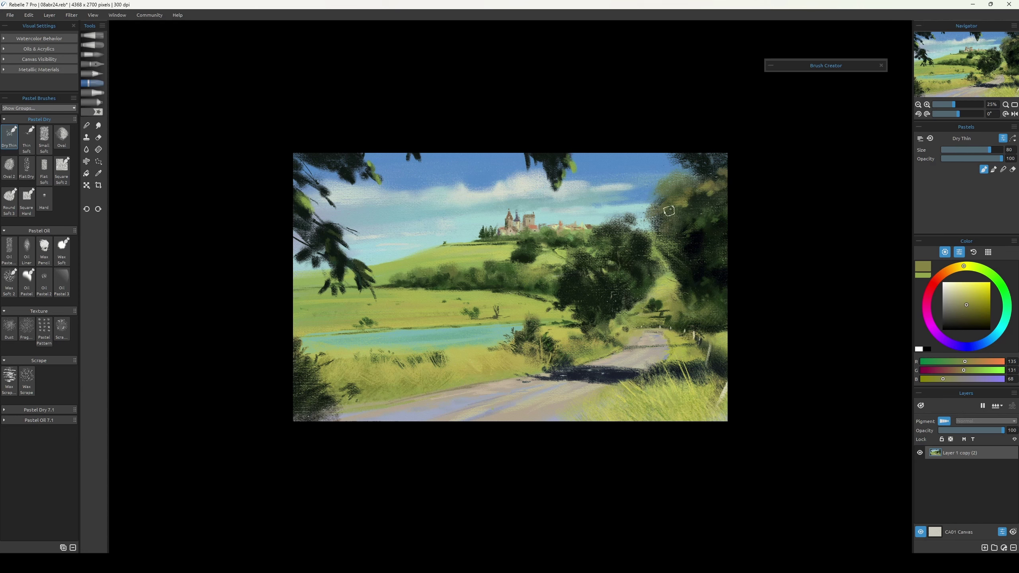
pyautogui.keyDown('alt'); pyautogui.click(555, 262); pyautogui.keyUp('alt')
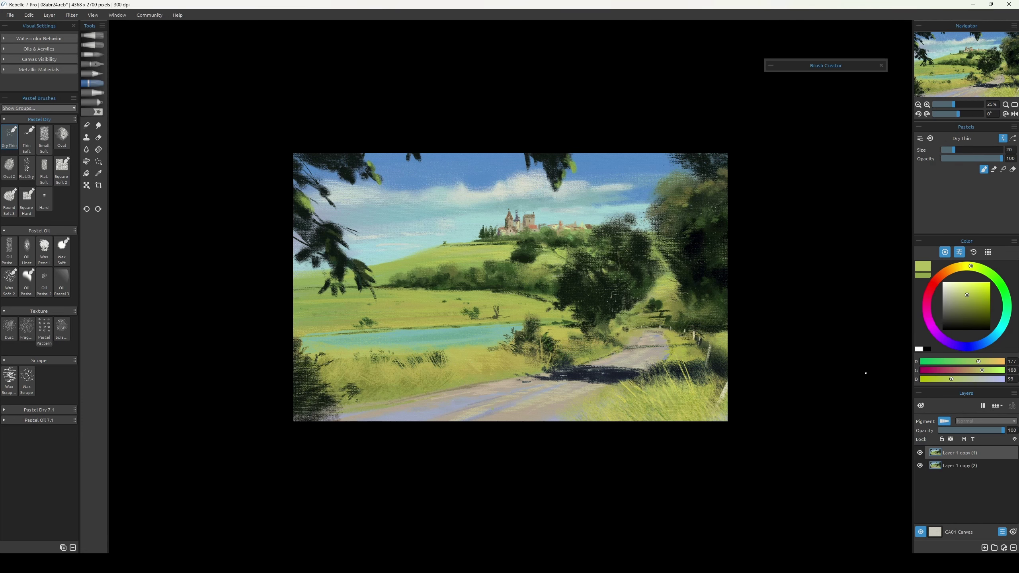
# Darken the duplicated painting layer with Curves, reduce its opacity to 51, and brighten the lights with Levels.
pyautogui.hotkey('ctrl', 'm')
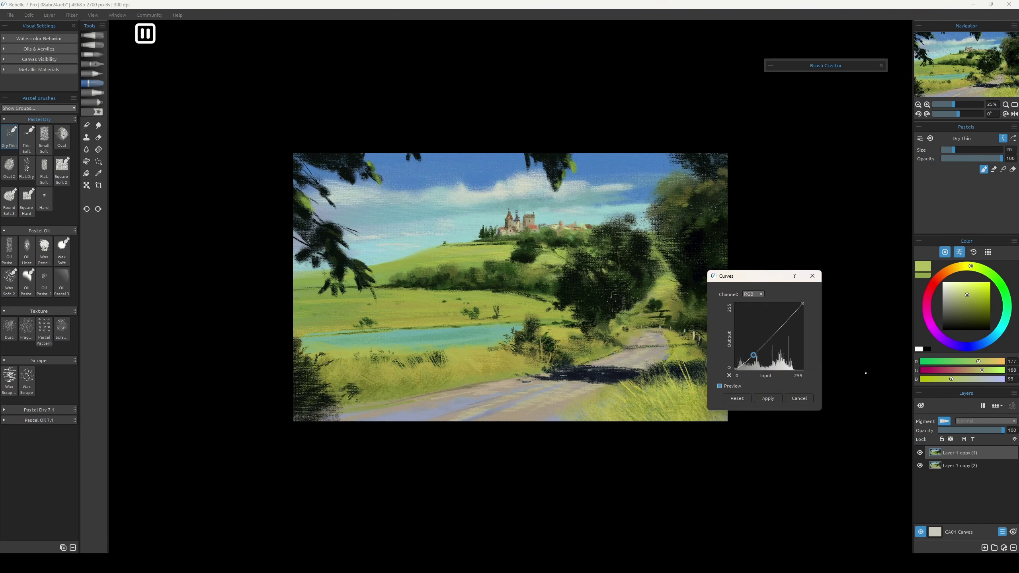
pyautogui.press('Escape')
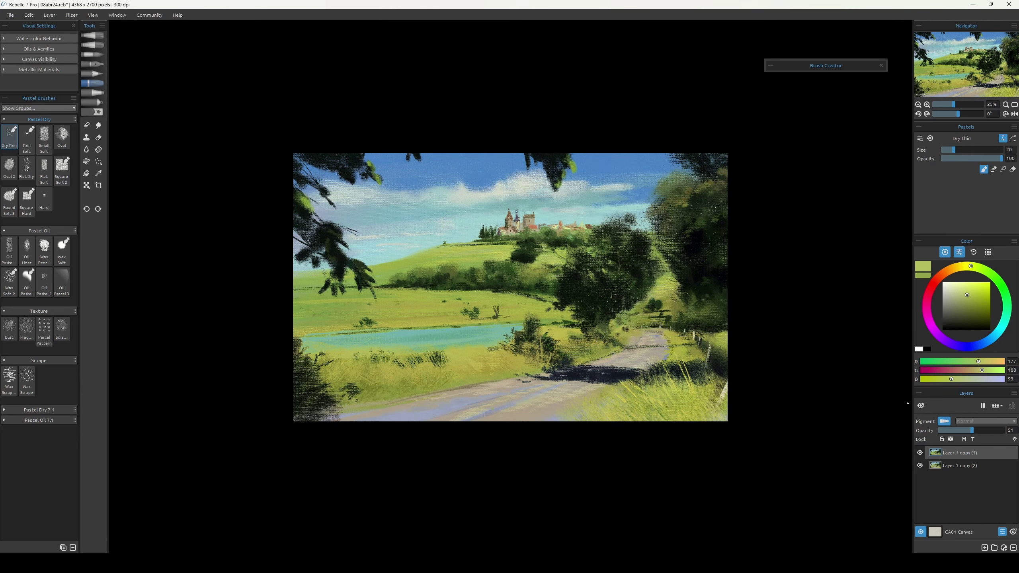
pyautogui.hotkey('ctrl', 'l')
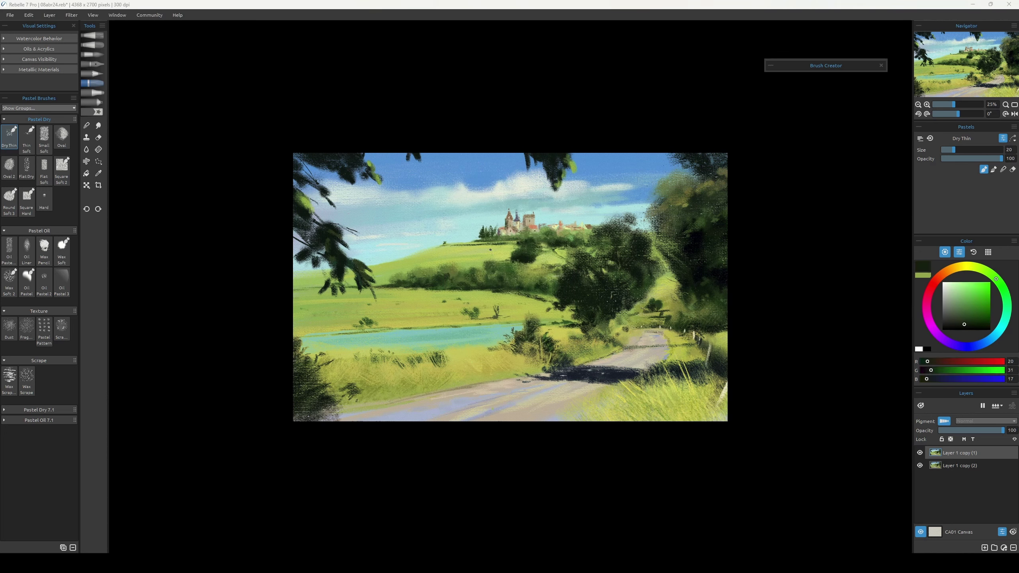
# Paint dark green bushes on the slope above the hedgerow with Dry Thin, enlarging the brush to size 30.
pyautogui.keyDown('alt'); pyautogui.click(548, 240); pyautogui.keyUp('alt')
pyautogui.press(']')
pyautogui.click(519, 255)
pyautogui.press(']')
pyautogui.press(']')
pyautogui.click(491, 261)
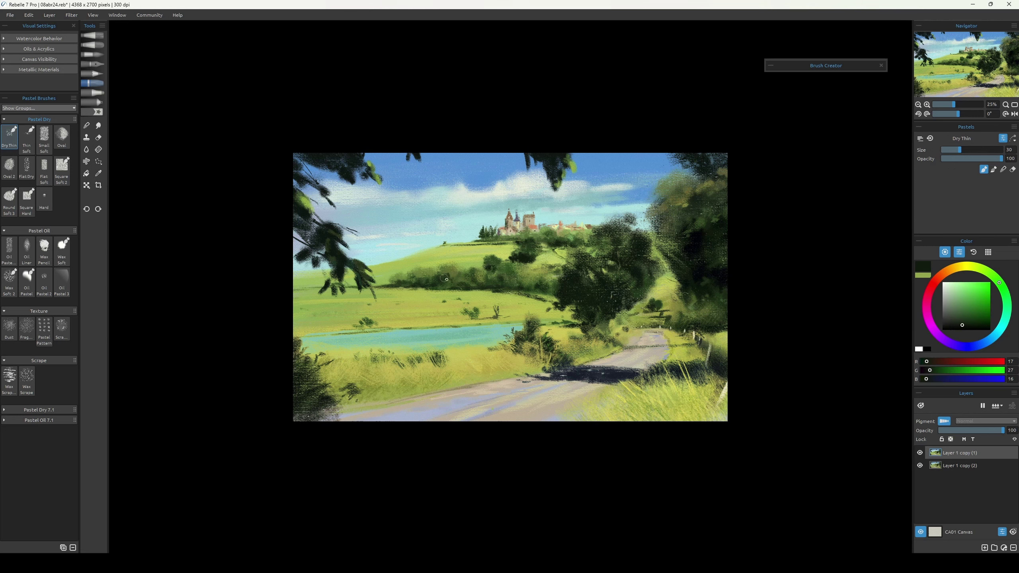
pyautogui.press('[')
# Add sampled mid-green highlights to the slope's bushes with Dry Thin at size 25, checking the painting in mirrored view.
pyautogui.keyDown('alt'); pyautogui.click(505, 276); pyautogui.keyUp('alt')
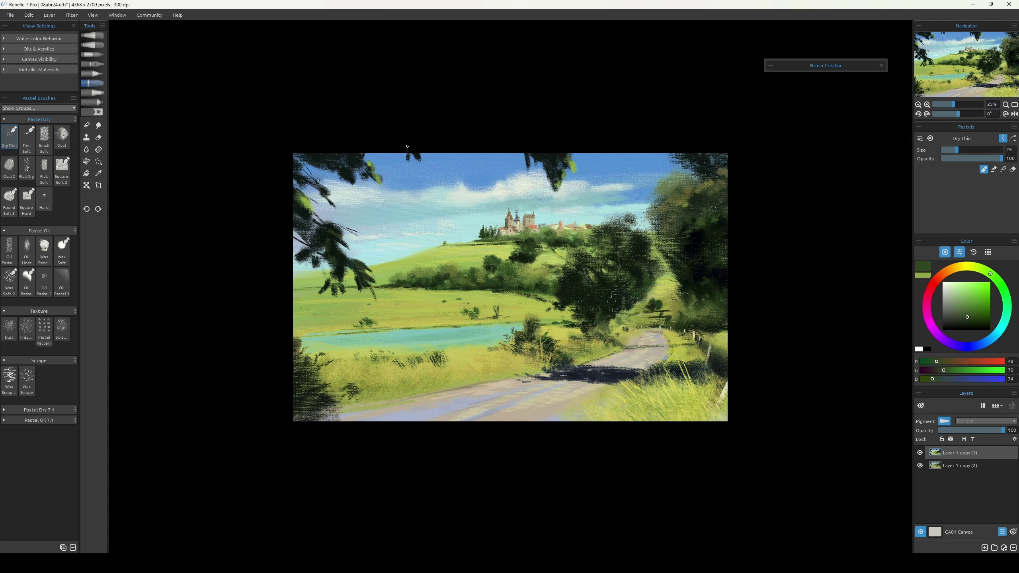
pyautogui.keyDown('alt'); pyautogui.click(537, 240); pyautogui.keyUp('alt')
pyautogui.press('m')
pyautogui.keyDown('alt'); pyautogui.click(529, 281); pyautogui.keyUp('alt')
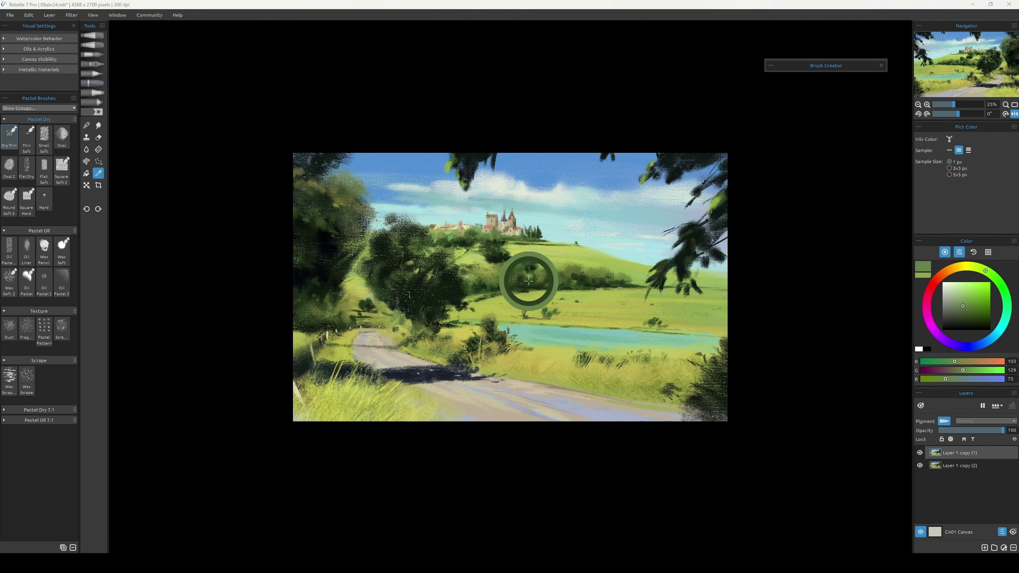
# Touch up the sky with sampled pale blue and the hillside with light and mid greens, using Dry Thin at size 12.
pyautogui.keyDown('alt'); pyautogui.click(480, 197); pyautogui.keyUp('alt')
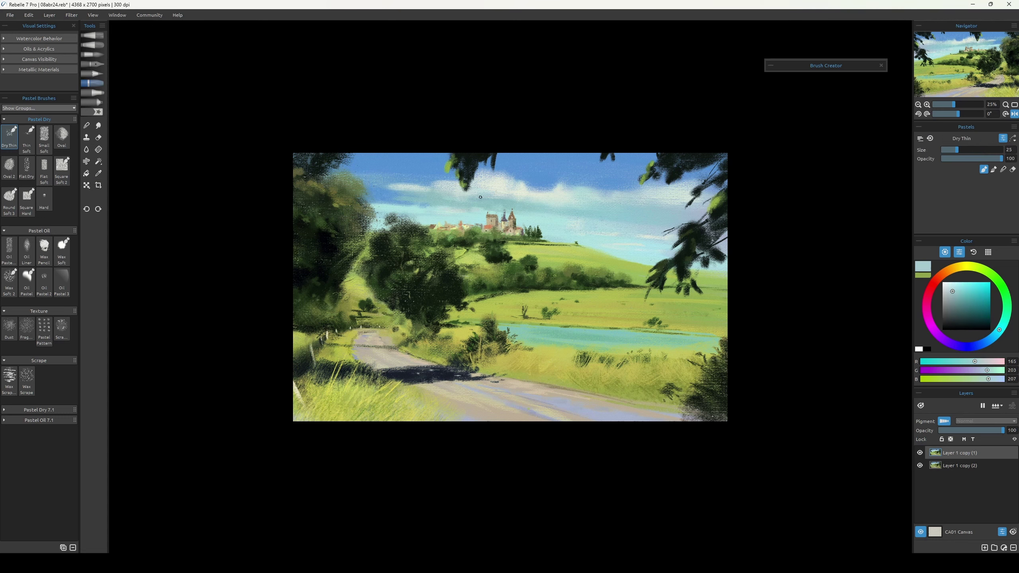
pyautogui.press('[')
pyautogui.press('[')
pyautogui.keyDown('alt'); pyautogui.click(396, 186); pyautogui.keyUp('alt')
pyautogui.press('m')
pyautogui.keyDown('alt'); pyautogui.click(543, 260); pyautogui.keyUp('alt')
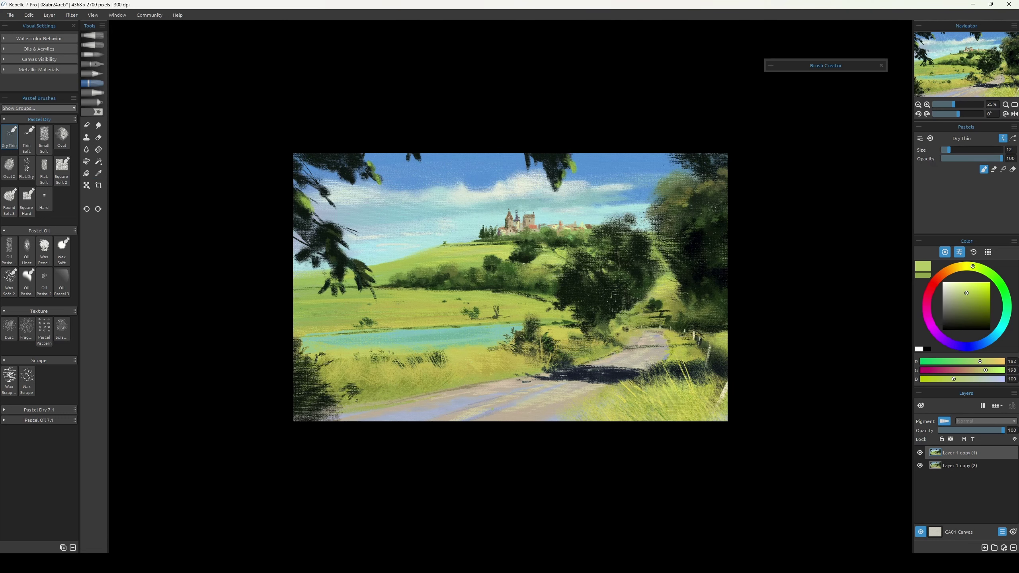
pyautogui.keyDown('alt'); pyautogui.click(526, 254); pyautogui.keyUp('alt')
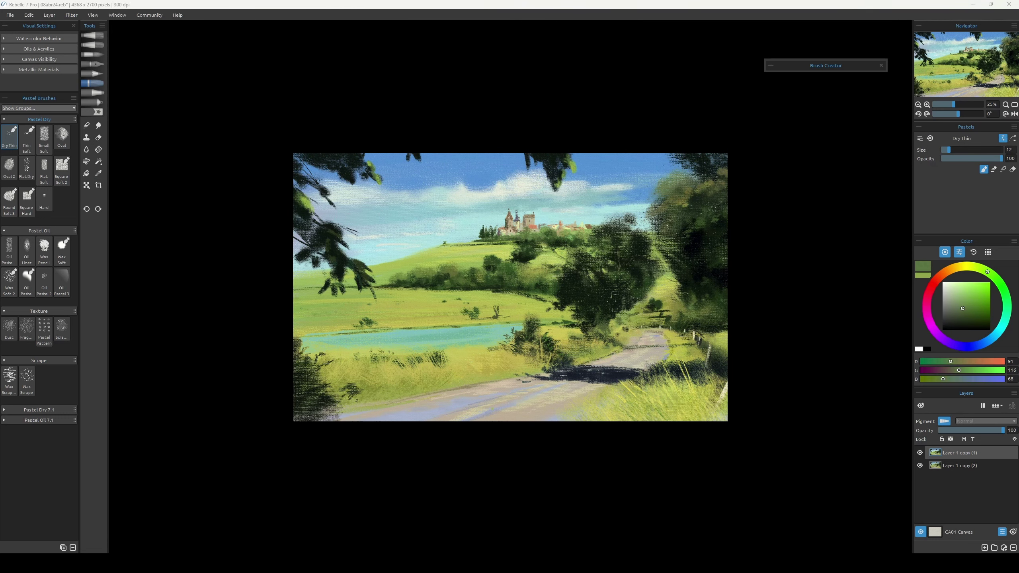
# Touch up the castle hillside with sampled green and the clouds with sampled pale blue using Dry Thin.
pyautogui.press('[')
pyautogui.keyDown('alt'); pyautogui.click(546, 245); pyautogui.keyUp('alt')
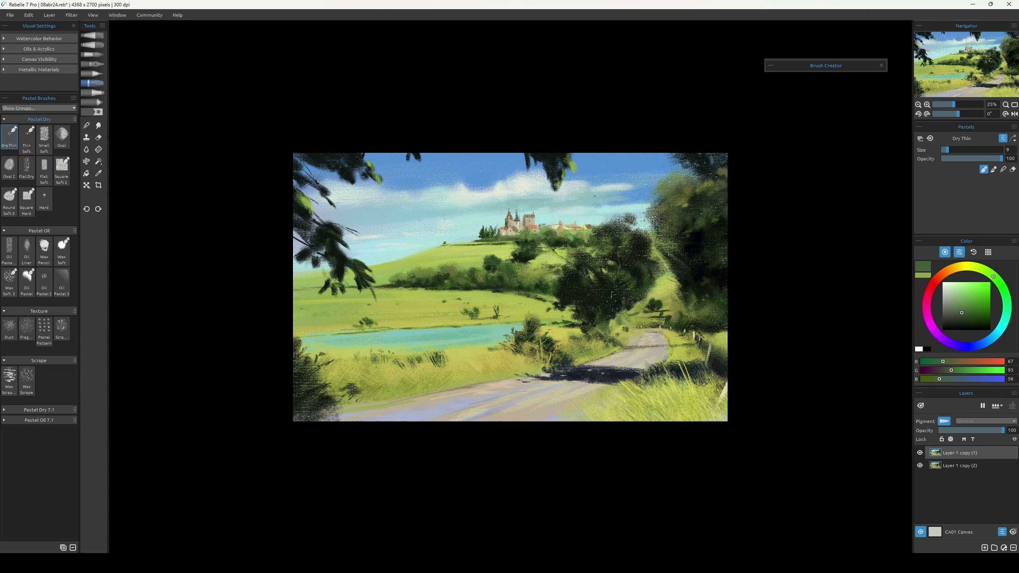
pyautogui.press(']')
pyautogui.press(']')
pyautogui.keyDown('alt'); pyautogui.click(530, 178); pyautogui.keyUp('alt')
pyautogui.press(']')
pyautogui.press(']')
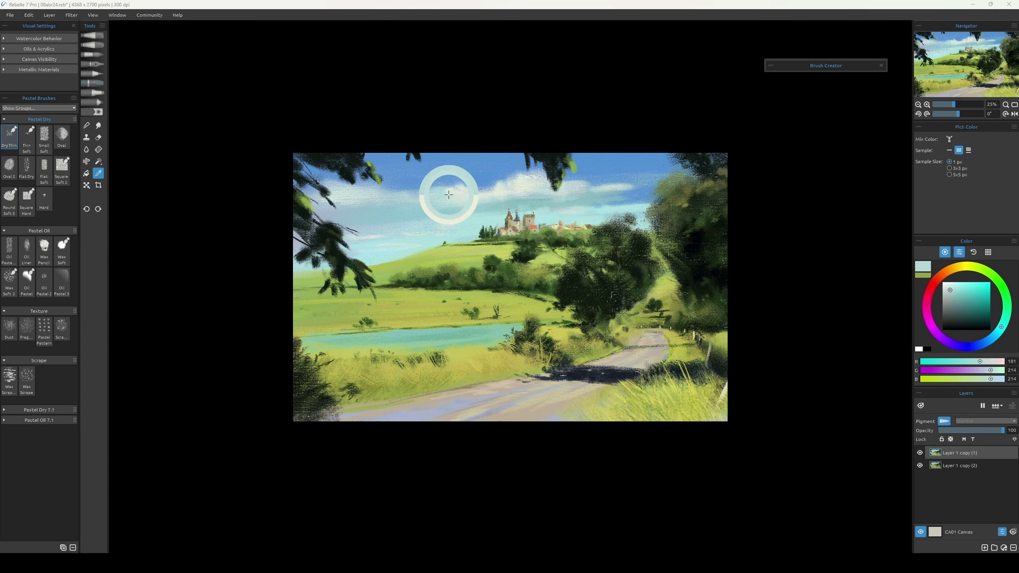
pyautogui.keyDown('alt'); pyautogui.click(618, 186); pyautogui.keyUp('alt')
# Darken and extend the lower-left corner bush with near-black foliage strokes sampled from it.
pyautogui.keyDown('alt'); pyautogui.click(318, 398); pyautogui.keyUp('alt')
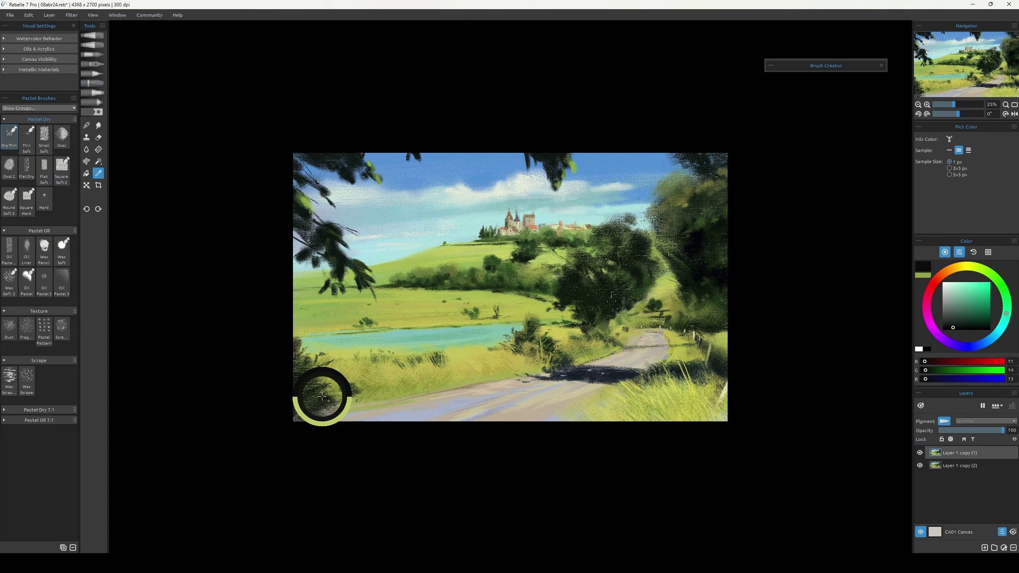
pyautogui.press('[')
pyautogui.press('[')
pyautogui.press('[')
pyautogui.press('[')
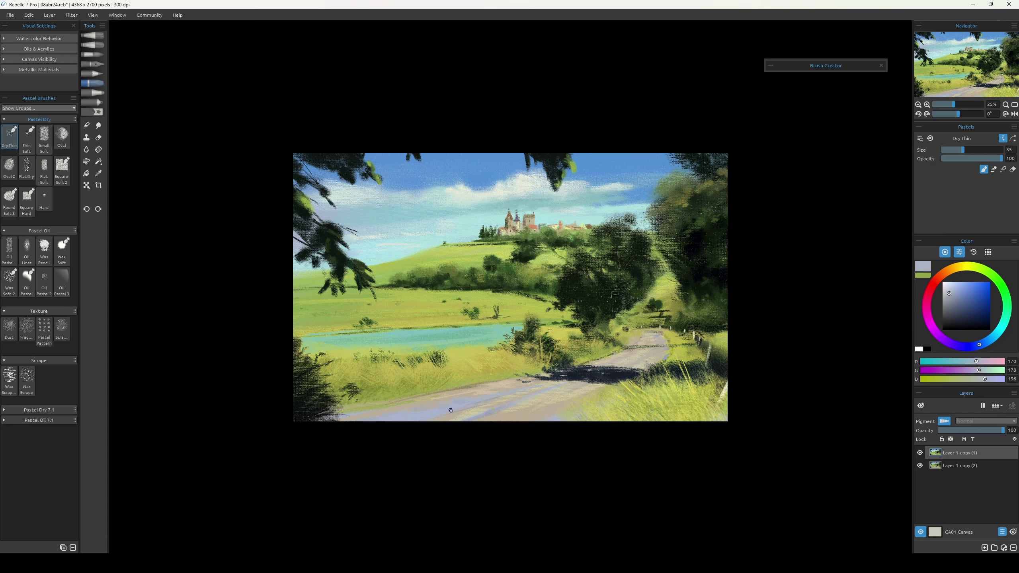
# Paint blue-grey and near-white highlights on the foreground road, working in mirrored view and reducing Dry Thin to size 18.
pyautogui.keyDown('alt'); pyautogui.click(444, 411); pyautogui.keyUp('alt')
pyautogui.press('m')
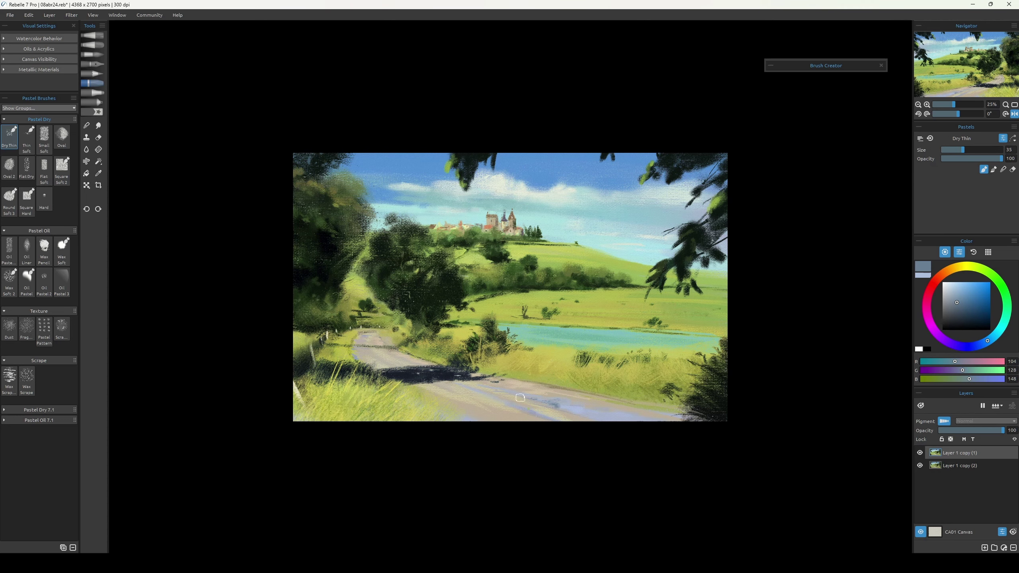
pyautogui.press('[')
pyautogui.press('[')
pyautogui.press('[')
pyautogui.keyDown('alt'); pyautogui.click(564, 408); pyautogui.keyUp('alt')
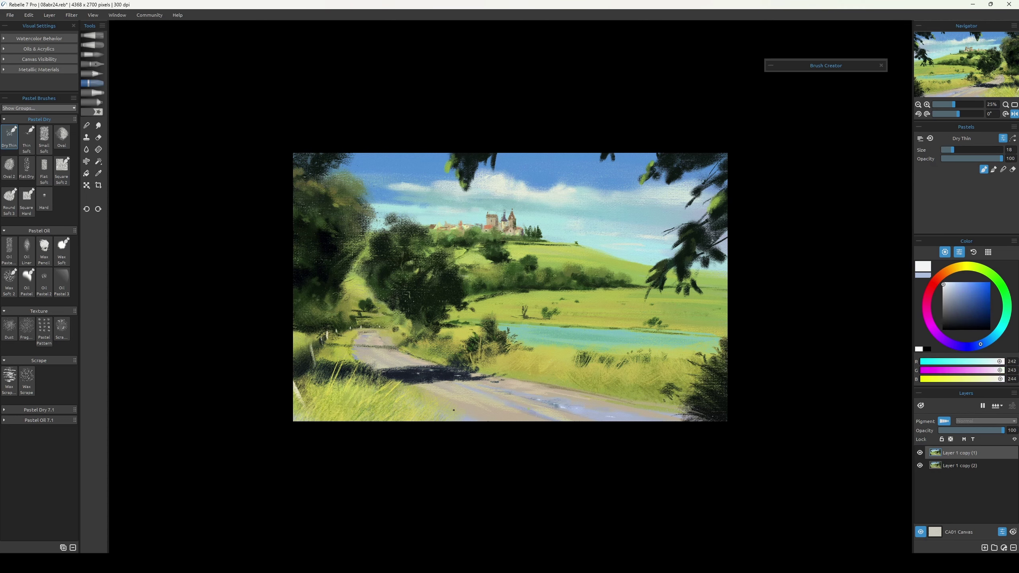
# Refine the foreground road's grassy edge with sampled brown and olive at size 20, returning to the unmirrored view.
pyautogui.press(']')
pyautogui.keyDown('alt'); pyautogui.click(546, 386); pyautogui.keyUp('alt')
pyautogui.press(']')
pyautogui.press('m')
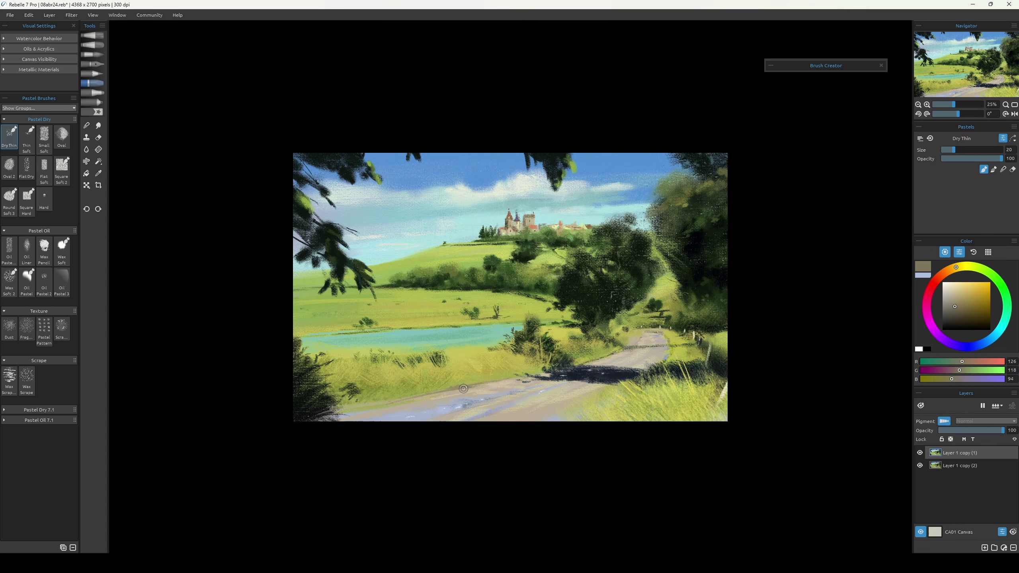
pyautogui.keyDown('alt'); pyautogui.click(392, 400); pyautogui.keyUp('alt')
pyautogui.press(']')
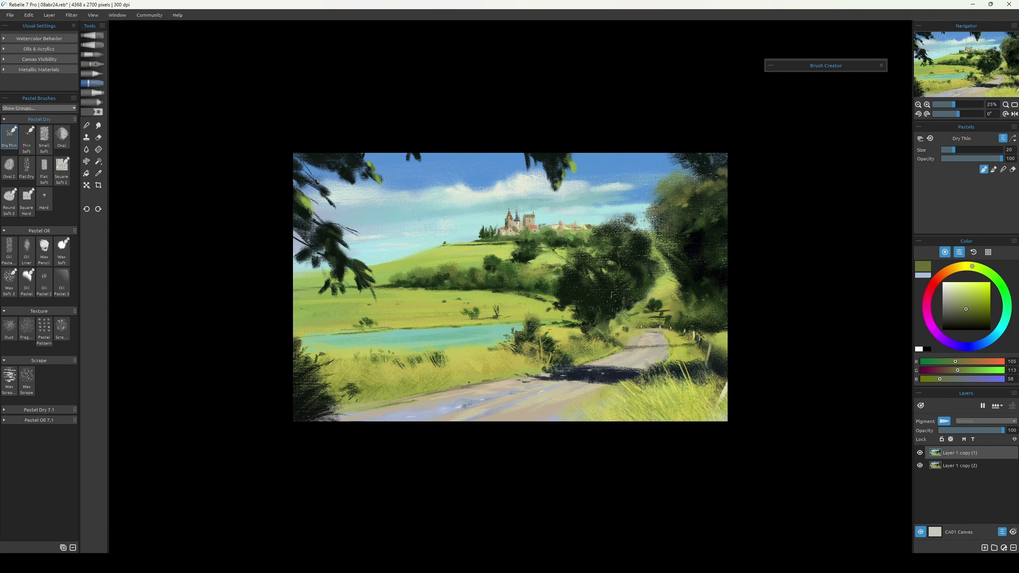
# Refine the distant bend of the road and its verges with sampled yellow-green and pale grey, using brush sizes 7 to 16.
pyautogui.keyDown('alt'); pyautogui.click(617, 346); pyautogui.keyUp('alt')
pyautogui.press('[')
pyautogui.press('[')
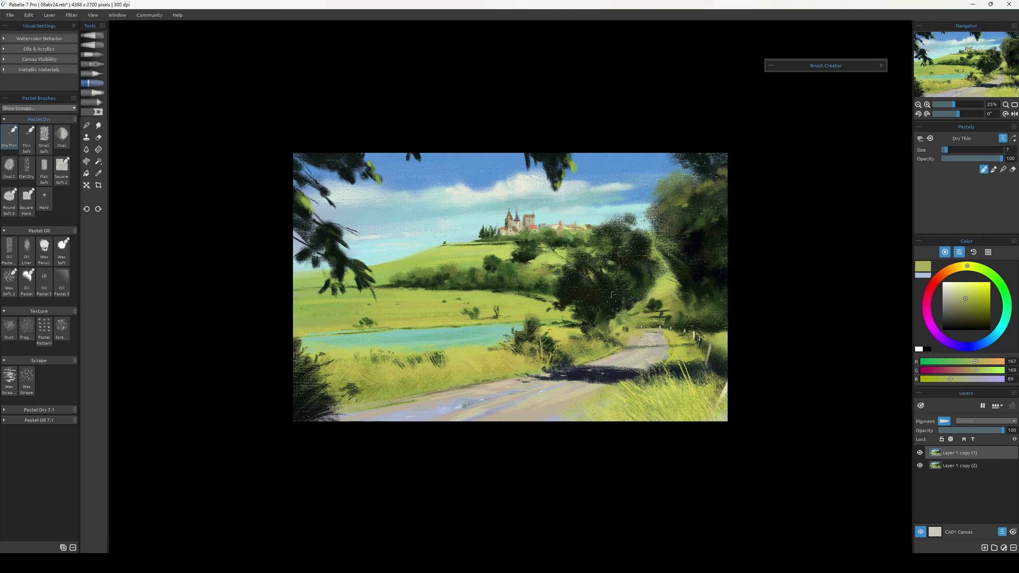
pyautogui.press(']')
pyautogui.press(']')
pyautogui.keyDown('alt'); pyautogui.click(661, 358); pyautogui.keyUp('alt')
pyautogui.press('[')
pyautogui.press('[')
pyautogui.press('[')
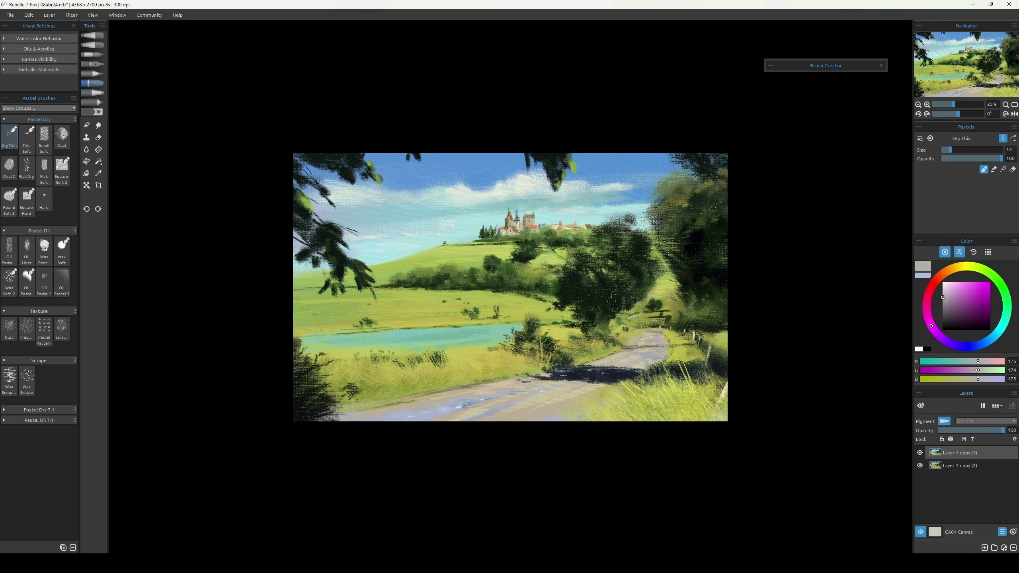
pyautogui.keyDown('alt'); pyautogui.click(662, 353); pyautogui.keyUp('alt')
pyautogui.press(']')
# Touch up the middle tree with sampled dark green and tan strokes at size 18.
pyautogui.keyDown('alt'); pyautogui.click(656, 291); pyautogui.keyUp('alt')
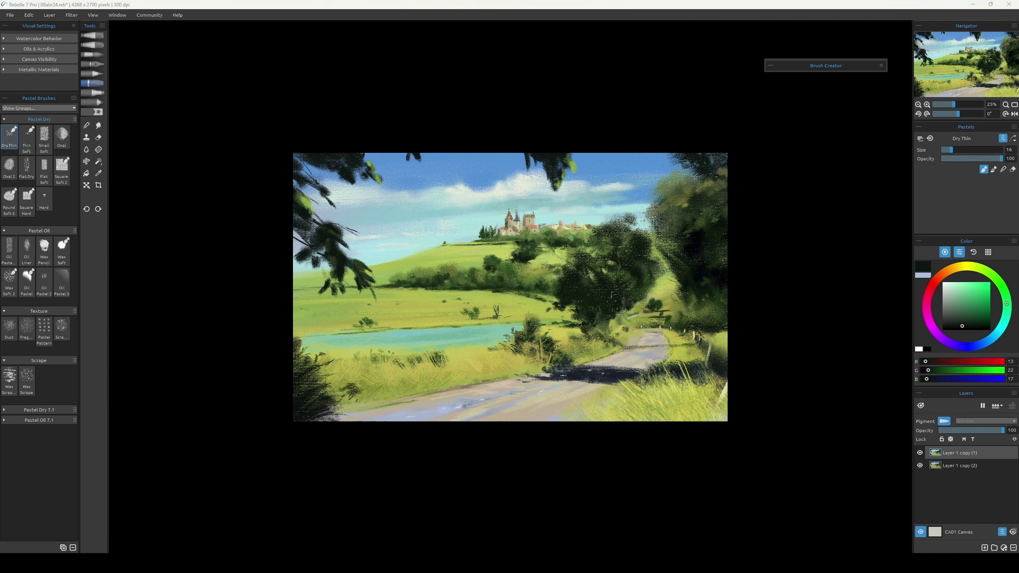
pyautogui.press(']')
pyautogui.keyDown('alt'); pyautogui.click(613, 266); pyautogui.keyUp('alt')
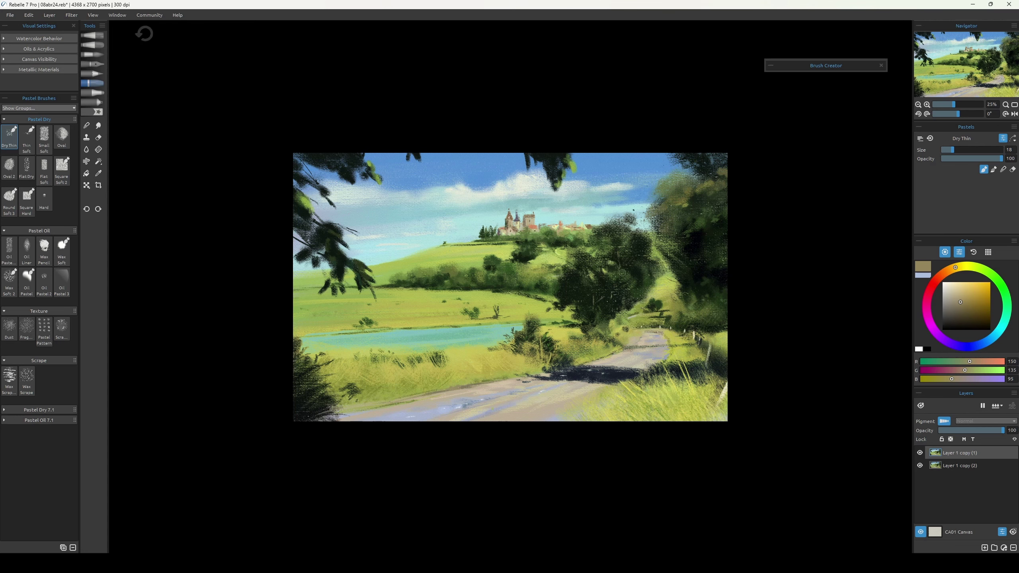
# Deepen the foliage of the large right-hand tree with sampled near-black greens, enlarging Dry Thin to size 45 for broad areas.
pyautogui.keyDown('alt'); pyautogui.click(690, 286); pyautogui.keyUp('alt')
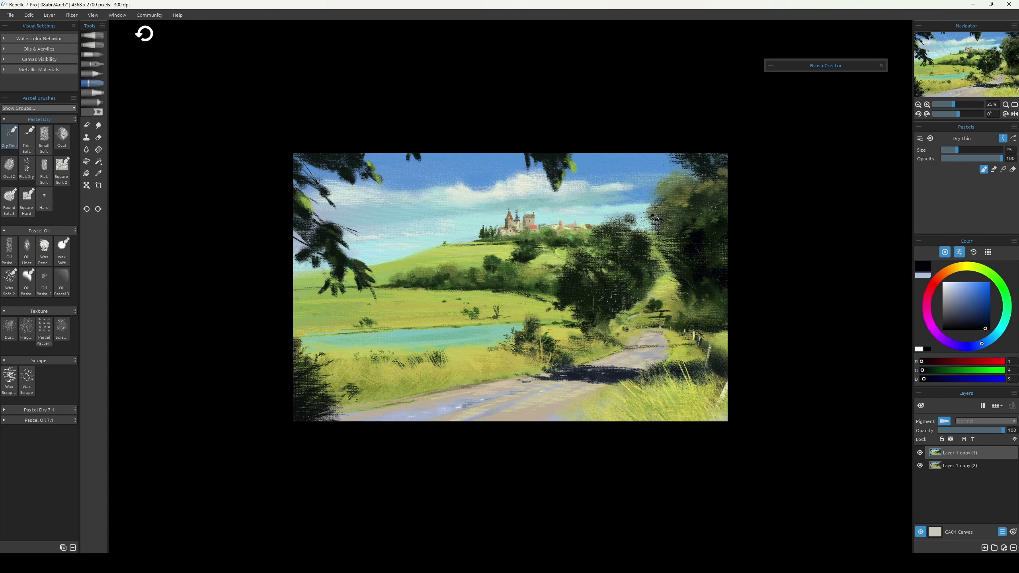
pyautogui.press(']')
pyautogui.press(']')
pyautogui.press(']')
pyautogui.press(']')
pyautogui.press(']')
pyautogui.press(']')
pyautogui.press(']')
pyautogui.press(']')
pyautogui.press('[')
pyautogui.press('[')
pyautogui.press('[')
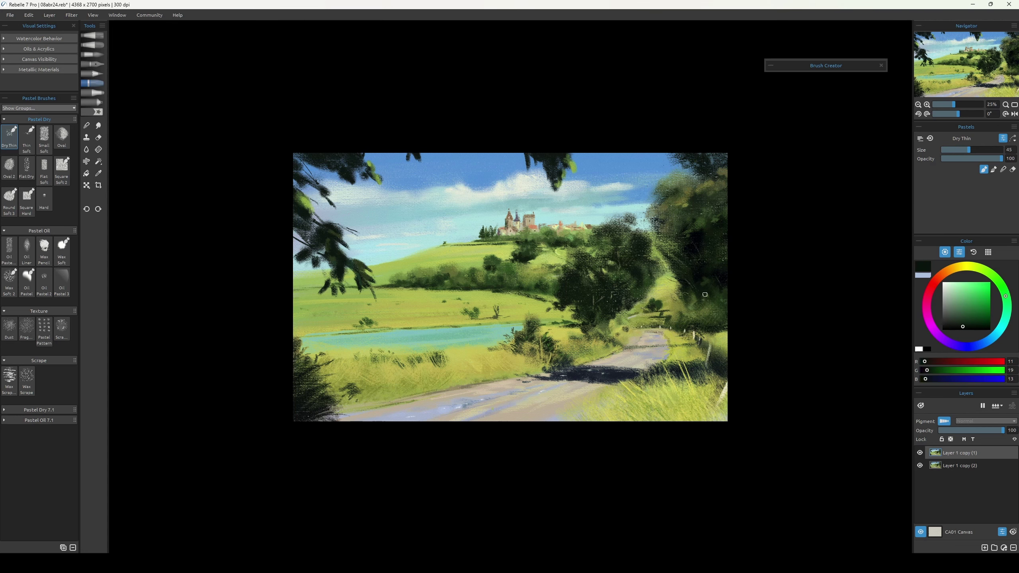
pyautogui.press('[')
pyautogui.press('[')
pyautogui.press('[')
pyautogui.keyDown('alt'); pyautogui.click(719, 277); pyautogui.keyUp('alt')
# Touch up the foreground grass with sampled yellow and olive at size 20, and the fence post area with pale grey at size 1.
pyautogui.keyDown('alt'); pyautogui.click(524, 353); pyautogui.keyUp('alt')
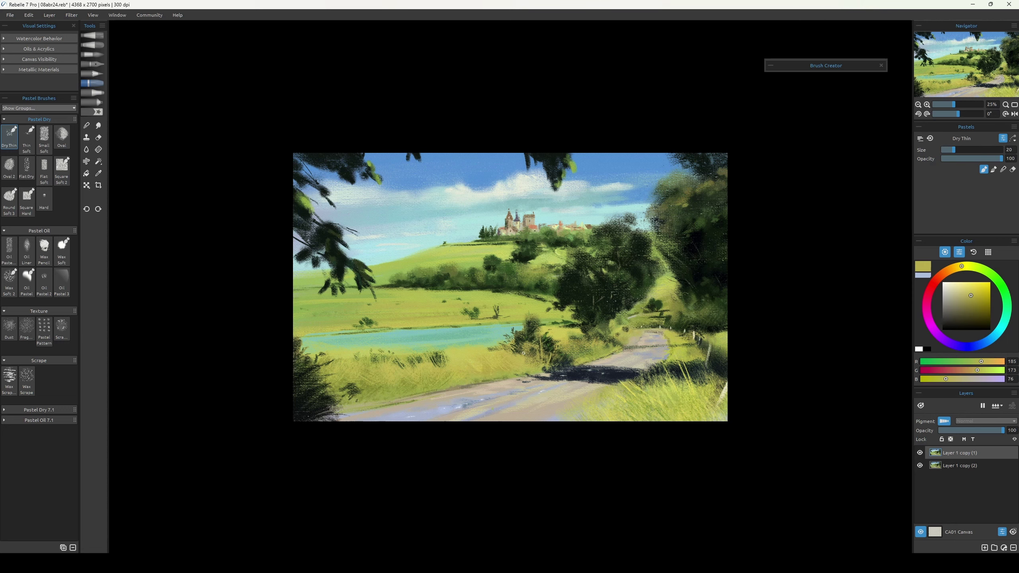
pyautogui.keyDown('alt'); pyautogui.click(622, 413); pyautogui.keyUp('alt')
pyautogui.press('[')
pyautogui.press('[')
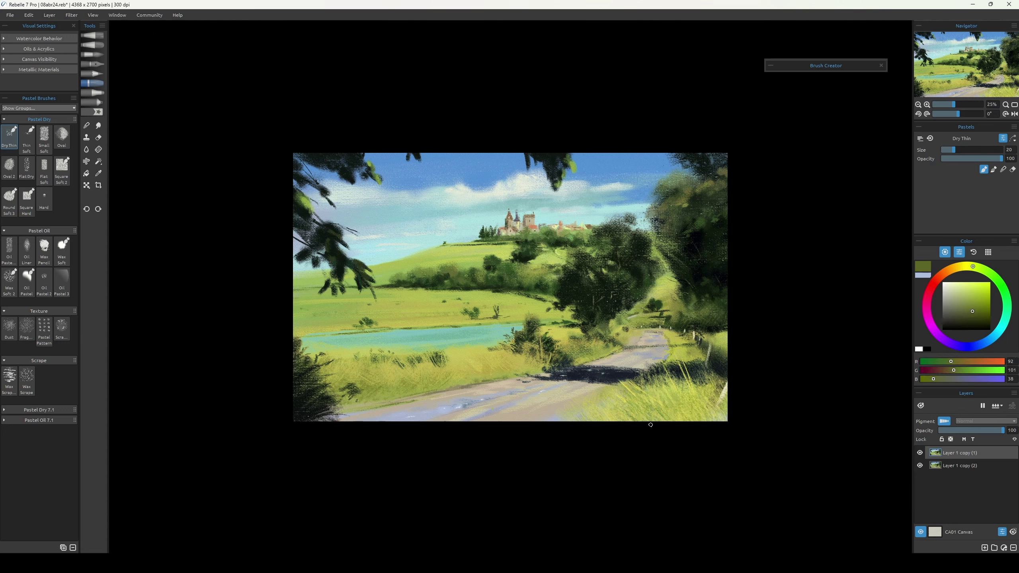
pyautogui.keyDown('alt'); pyautogui.click(721, 397); pyautogui.keyUp('alt')
pyautogui.press('[')
pyautogui.press('[')
pyautogui.press('[')
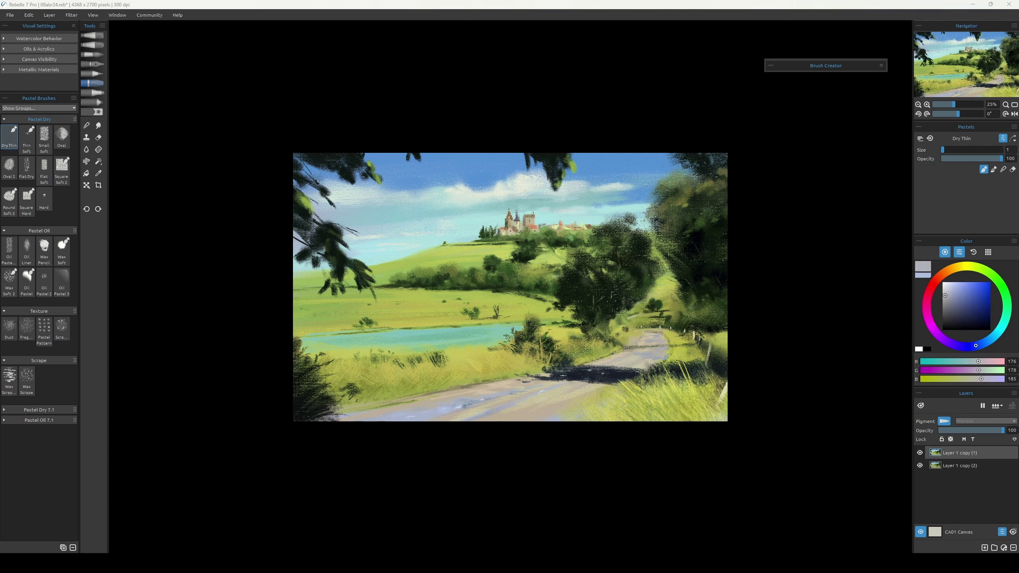
# Paint a grass strip along the middle of the road with sampled yellow-green and mid green at sizes 16 to 25.
pyautogui.keyDown('alt'); pyautogui.click(525, 397); pyautogui.keyUp('alt')
pyautogui.press(']')
pyautogui.press(']')
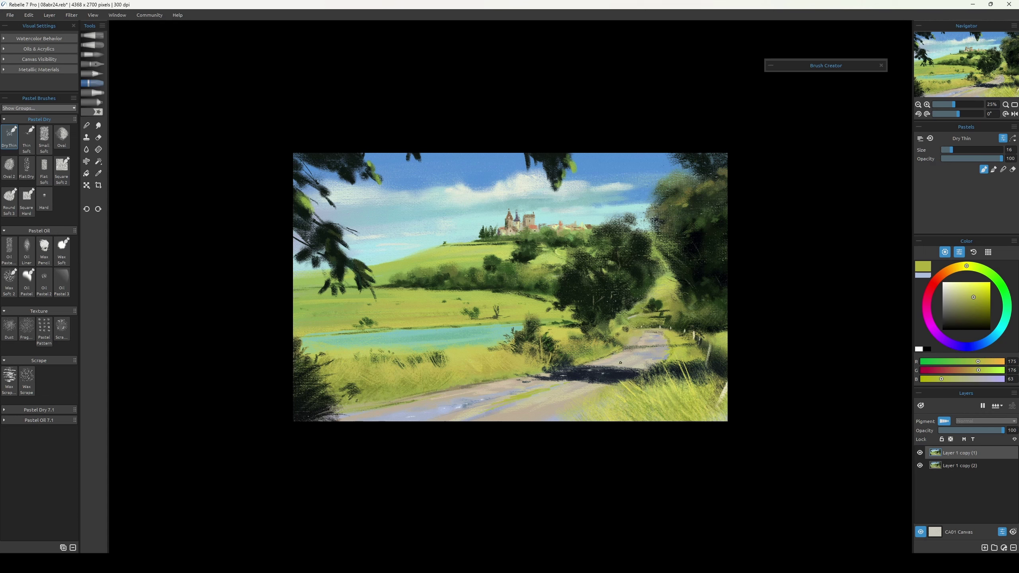
pyautogui.keyDown('alt'); pyautogui.click(628, 357); pyautogui.keyUp('alt')
pyautogui.press(']')
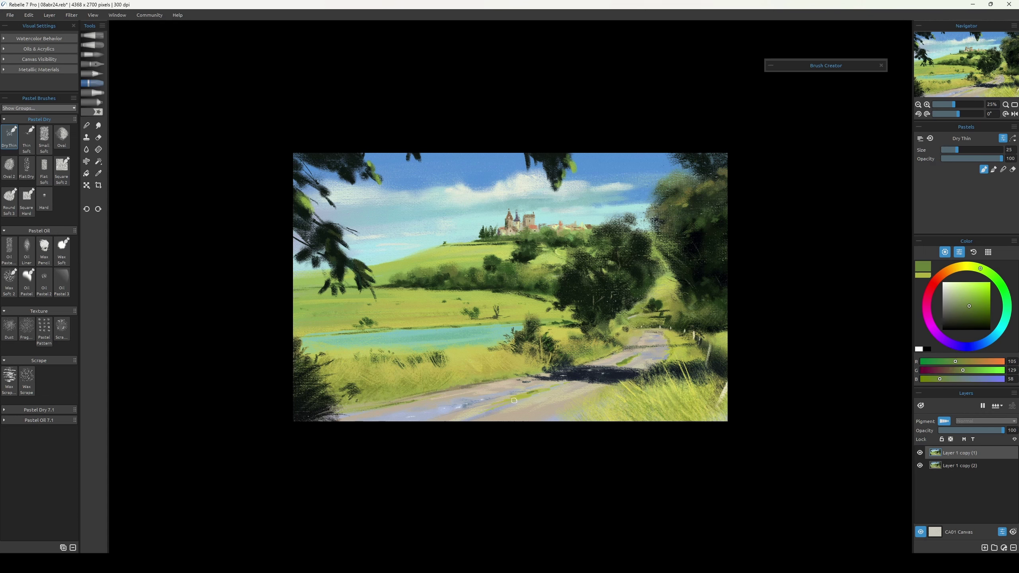
pyautogui.keyDown('alt'); pyautogui.click(519, 397); pyautogui.keyUp('alt')
pyautogui.press('[')
# Touch up the road with sampled pale grey and fill the middle tree's light patches with dark green at size 33.
pyautogui.keyDown('alt'); pyautogui.click(642, 337); pyautogui.keyUp('alt')
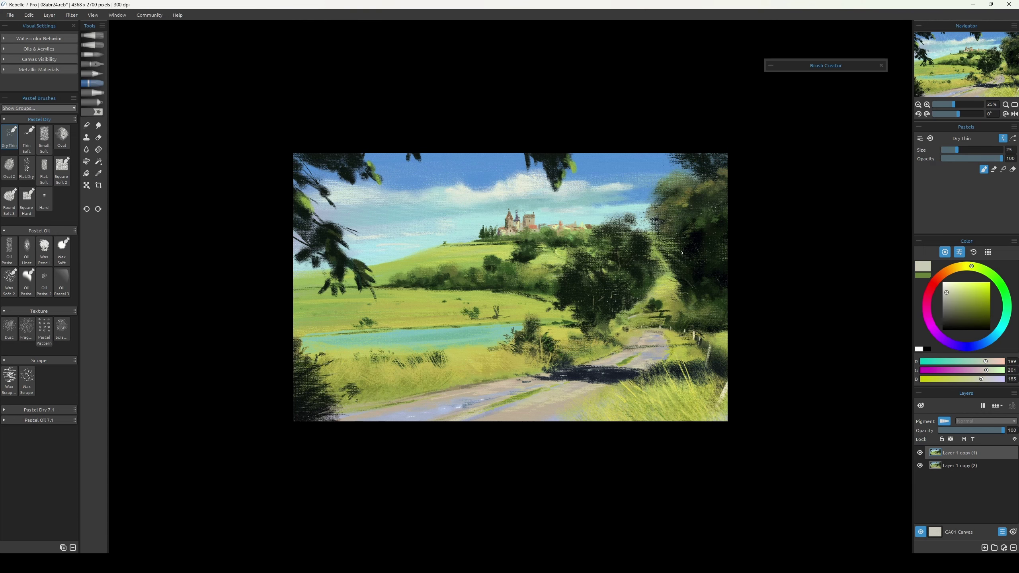
pyautogui.press('[')
pyautogui.press('[')
pyautogui.keyDown('alt'); pyautogui.click(614, 263); pyautogui.keyUp('alt')
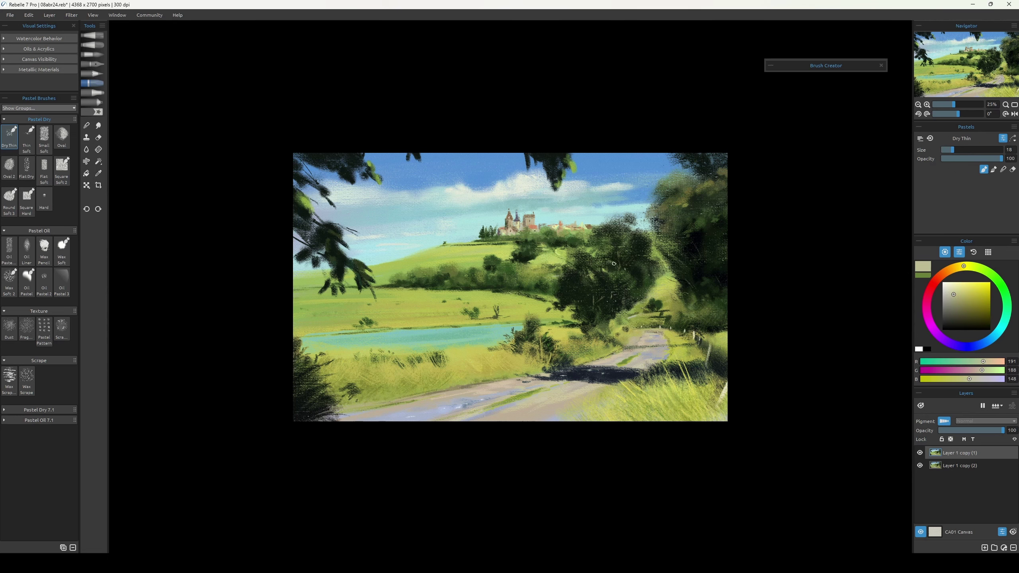
pyautogui.keyDown('alt'); pyautogui.click(602, 277); pyautogui.keyUp('alt')
pyautogui.press(']')
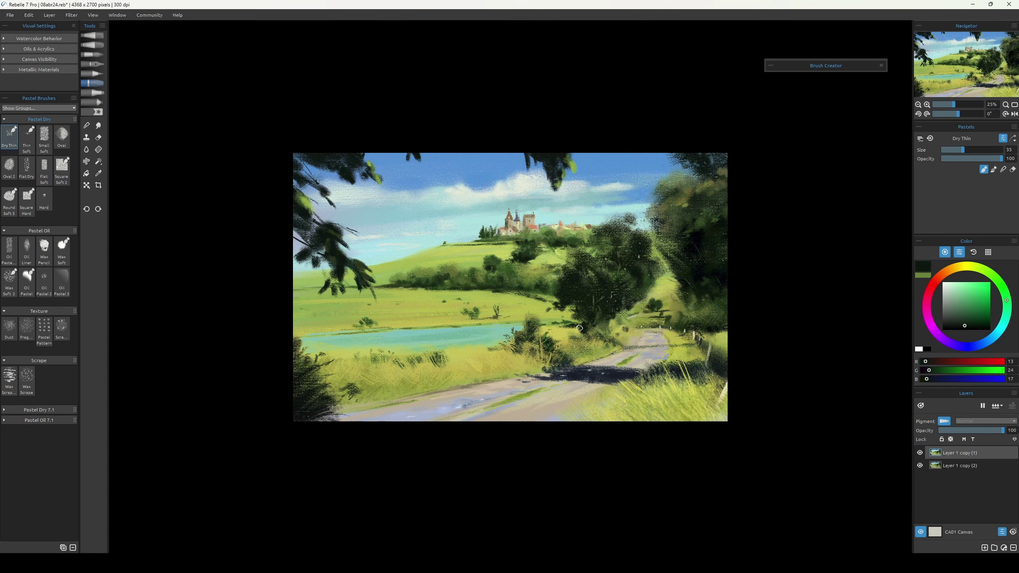
# Paint sampled dark green undergrowth at the middle tree's base with Dry Thin at size 18, checking the mirrored view.
pyautogui.keyDown('alt'); pyautogui.click(579, 328); pyautogui.keyUp('alt')
pyautogui.press('[')
pyautogui.keyDown('alt'); pyautogui.click(614, 340); pyautogui.keyUp('alt')
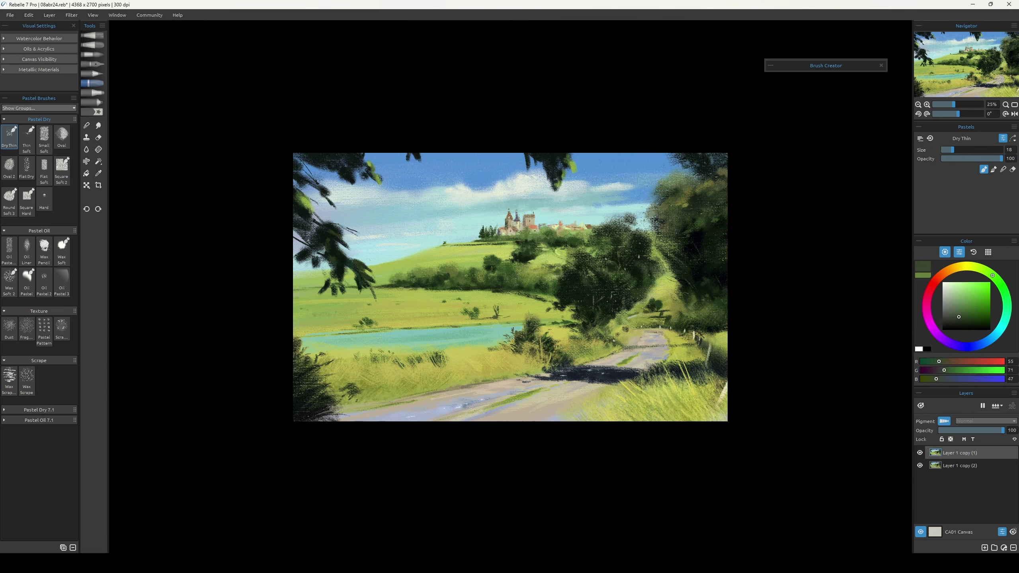
pyautogui.keyDown('alt'); pyautogui.click(614, 341); pyautogui.keyUp('alt')
pyautogui.press('m')
pyautogui.press('m')
# Extend the central grass strip up the distant bend of the road with sampled yellow-greens at size 14.
pyautogui.press('[')
pyautogui.press('[')
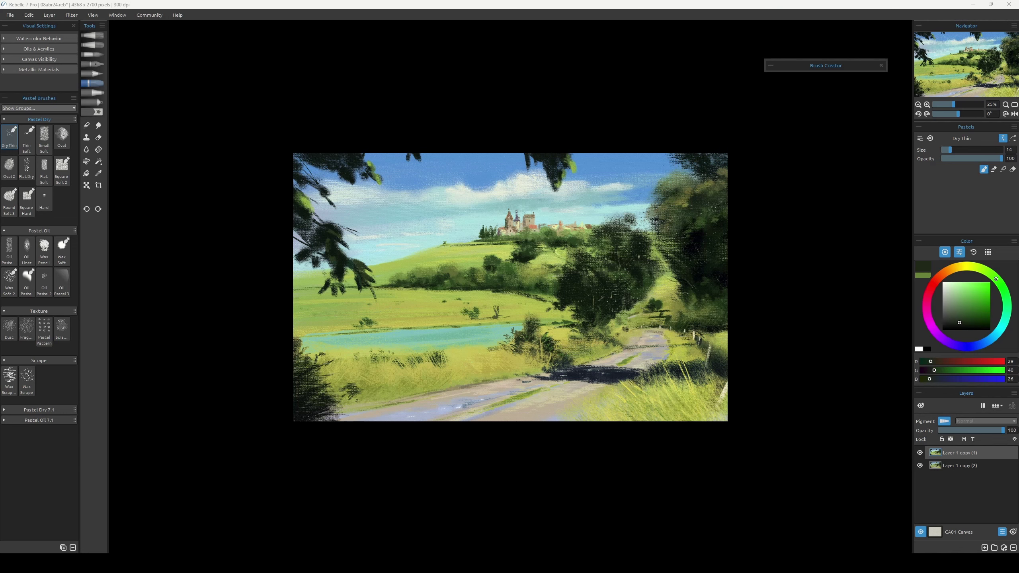
pyautogui.keyDown('alt'); pyautogui.click(626, 359); pyautogui.keyUp('alt')
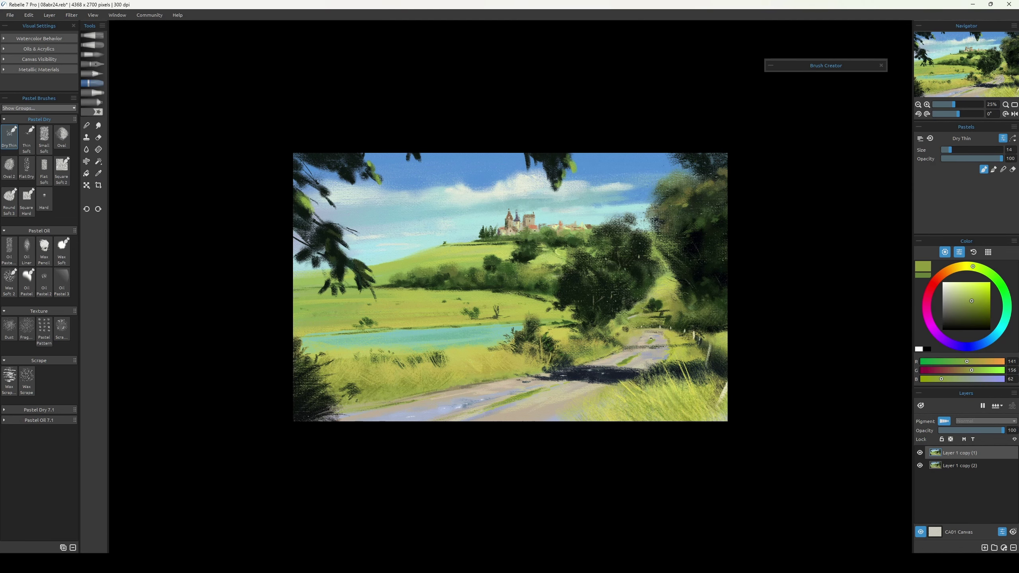
pyautogui.keyDown('alt'); pyautogui.click(641, 341); pyautogui.keyUp('alt')
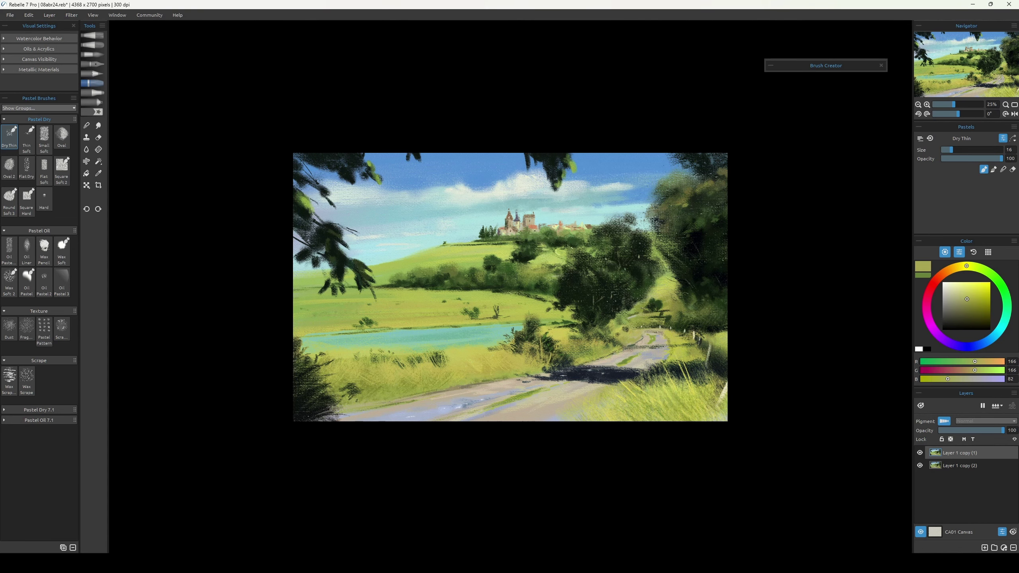
# Touch up the meadow between water and road with sampled olive at size 45 and light yellow at size 18.
pyautogui.press(']')
pyautogui.press(']')
pyautogui.press(']')
pyautogui.press(']')
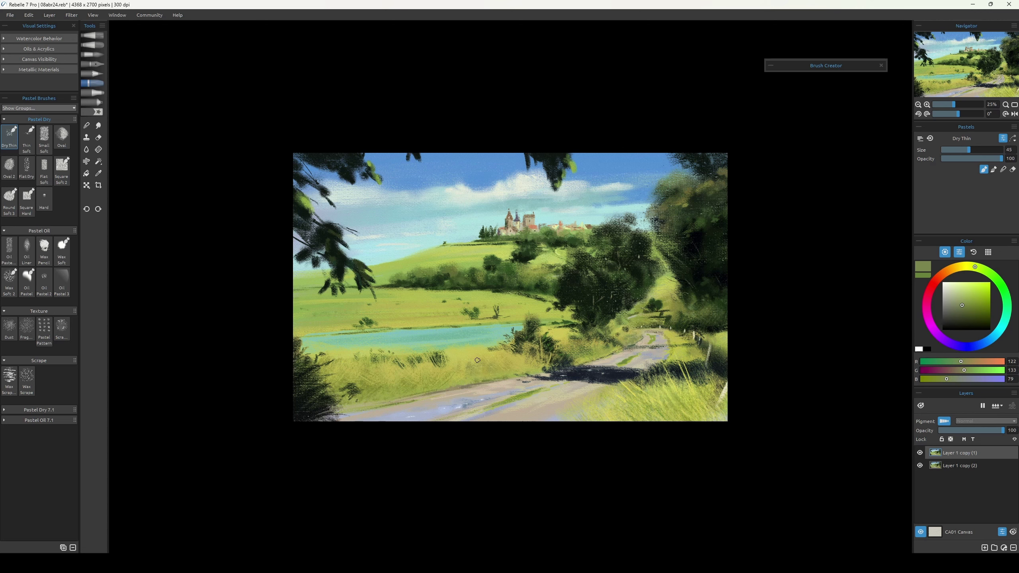
pyautogui.keyDown('alt'); pyautogui.click(470, 356); pyautogui.keyUp('alt')
pyautogui.press('[')
pyautogui.press('[')
pyautogui.press('[')
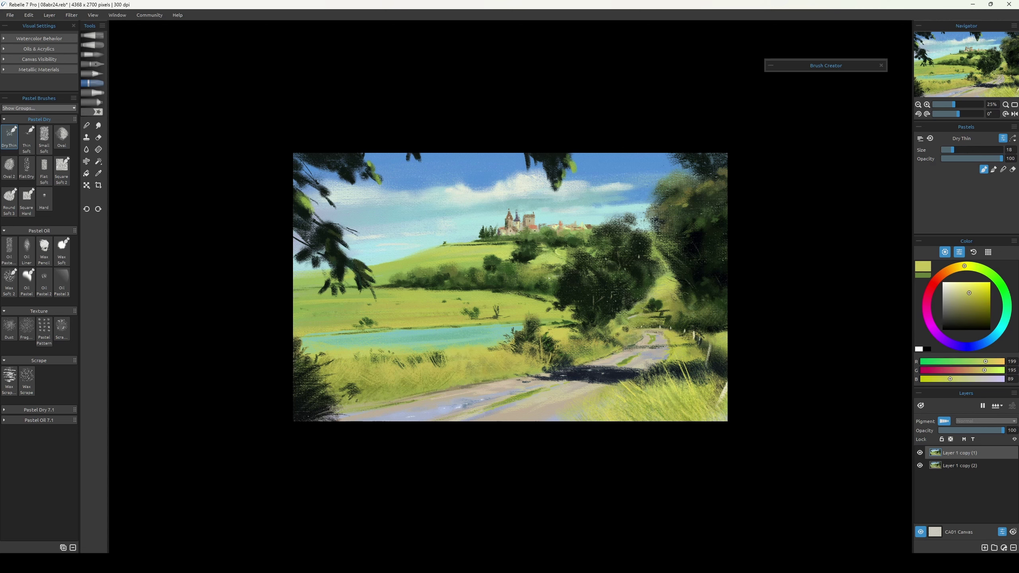
pyautogui.press(']')
pyautogui.press(']')
pyautogui.press(']')
pyautogui.keyDown('alt'); pyautogui.click(470, 341); pyautogui.keyUp('alt')
pyautogui.moveTo(453, 339); pyautogui.dragTo(470, 343)
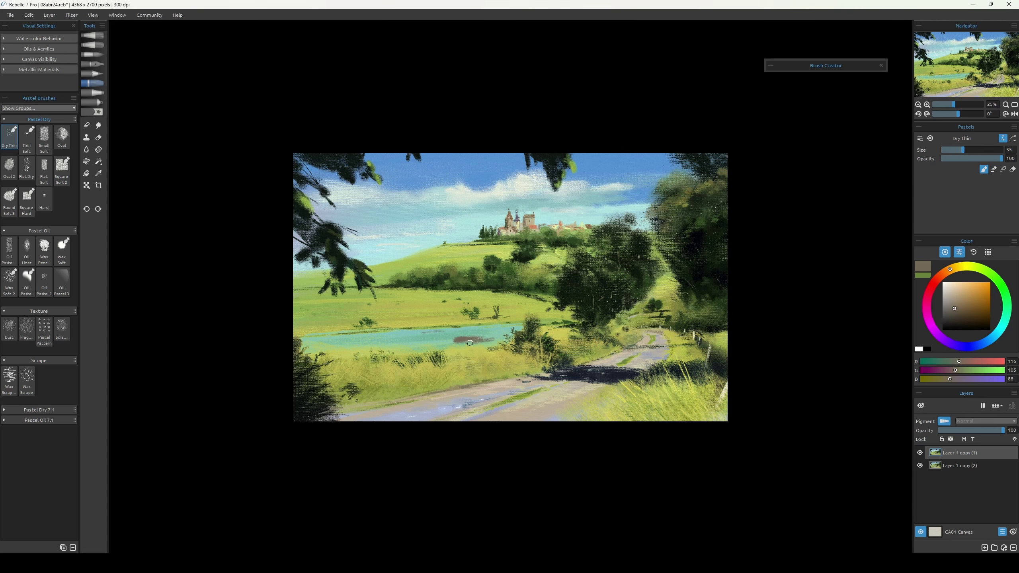
pyautogui.hotkey('ctrl', 'z')
# Refine the water's surface and far shoreline with sampled blue and greens at size 18.
pyautogui.press('[')
pyautogui.press('[')
pyautogui.press('[')
pyautogui.keyDown('alt'); pyautogui.click(454, 327); pyautogui.keyUp('alt')
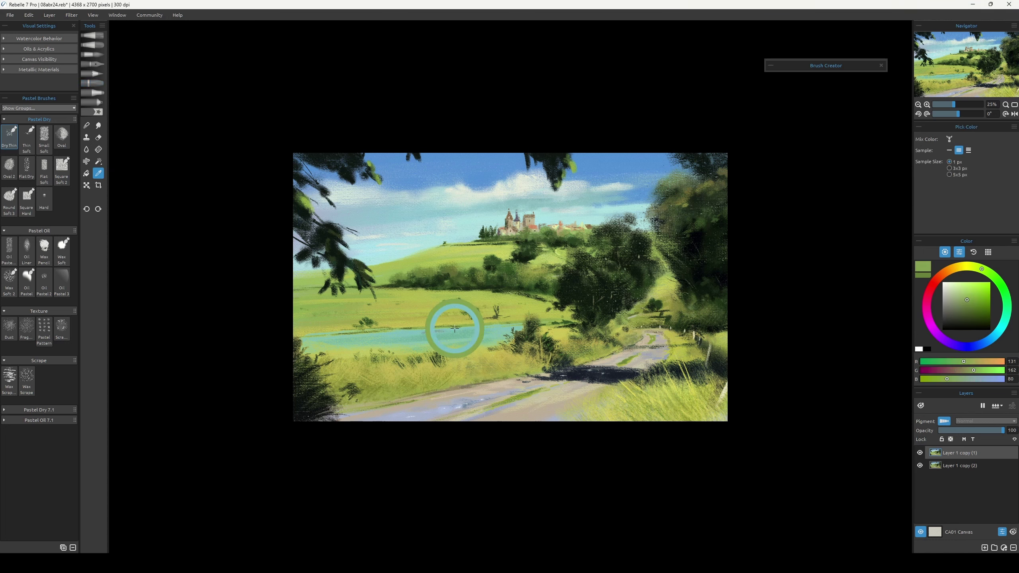
pyautogui.keyDown('alt'); pyautogui.click(364, 327); pyautogui.keyUp('alt')
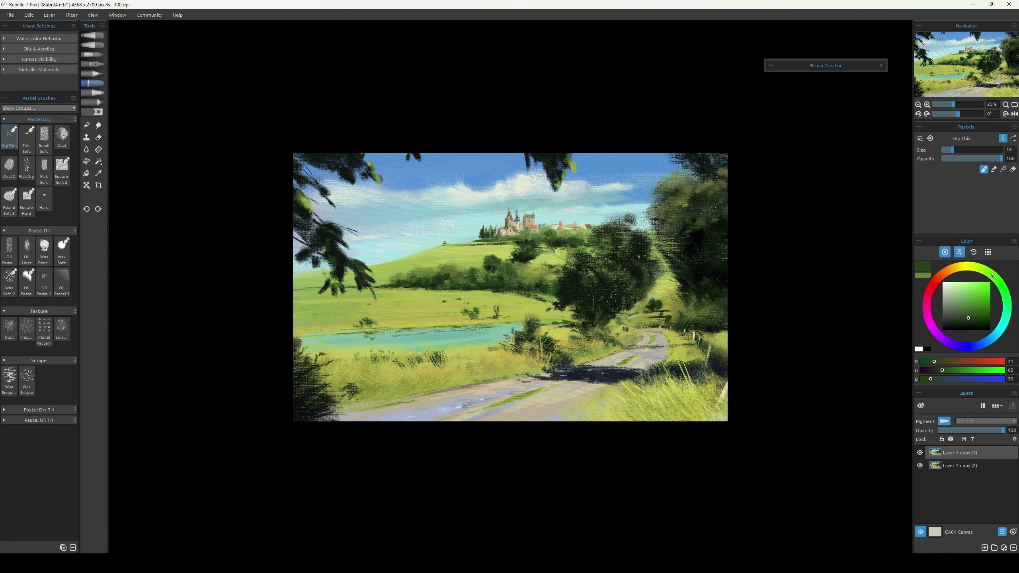
pyautogui.press('n')
pyautogui.press('h')
pyautogui.press('h')
pyautogui.press('p')
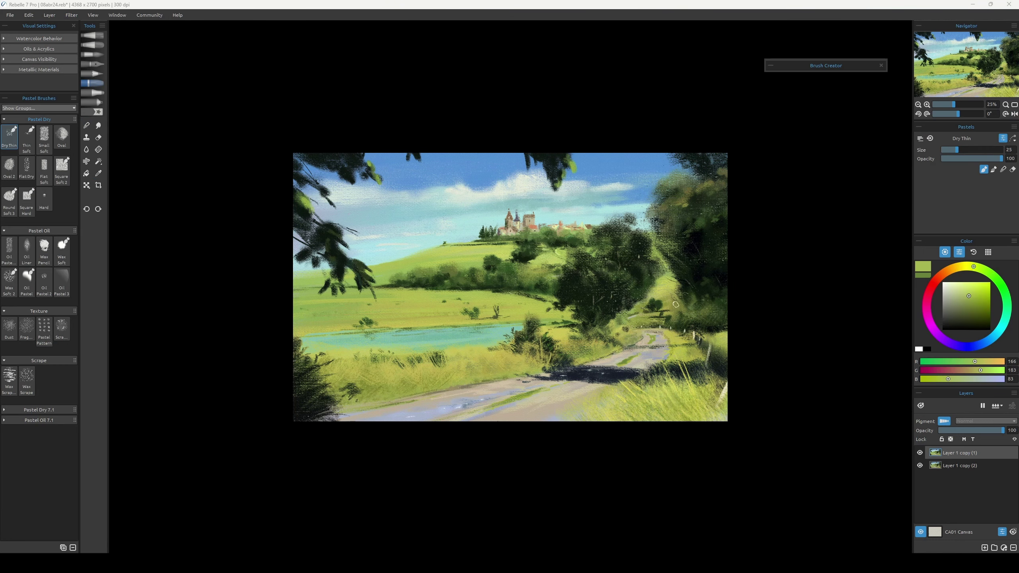
# Paint a dark blue frame around the picture's edges on a new layer with Dry Thin at size 100.
pyautogui.hotkey('ctrl', 'shift', 'n')
pyautogui.keyDown('alt'); pyautogui.click(313, 363); pyautogui.keyUp('alt')
pyautogui.moveTo(314, 364)
pyautogui.mouseDown()
pyautogui.moveTo(641, 414)
pyautogui.moveTo(719, 410)
pyautogui.moveTo(580, 152)
pyautogui.moveTo(300, 401)
pyautogui.mouseUp()
# Merge the duplicated frame layers, blended as Overlay at opacity 35, into the painting.
pyautogui.hotkey('ctrl', 't')
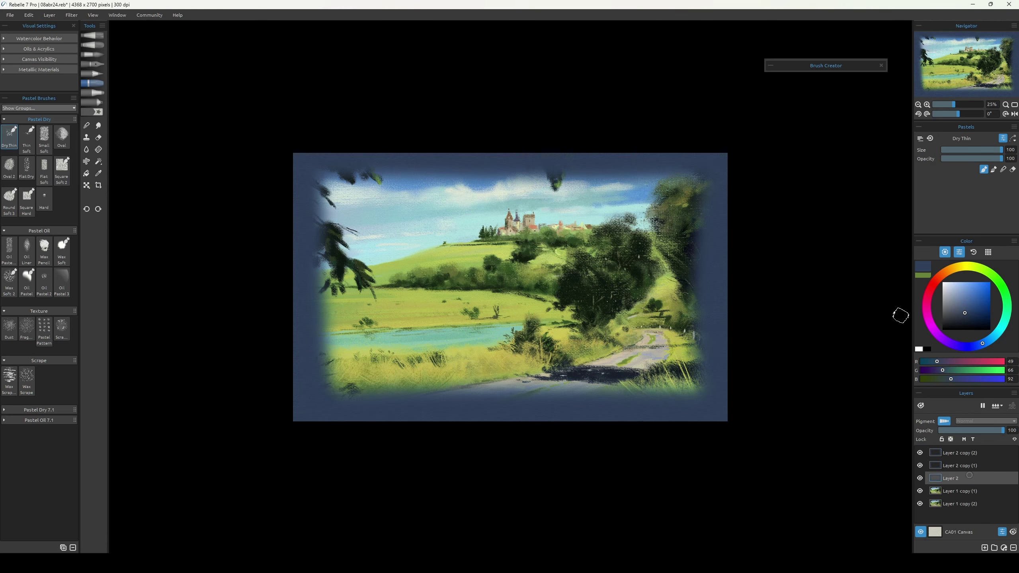
pyautogui.press('Return')
pyautogui.hotkey('ctrl', 'e')
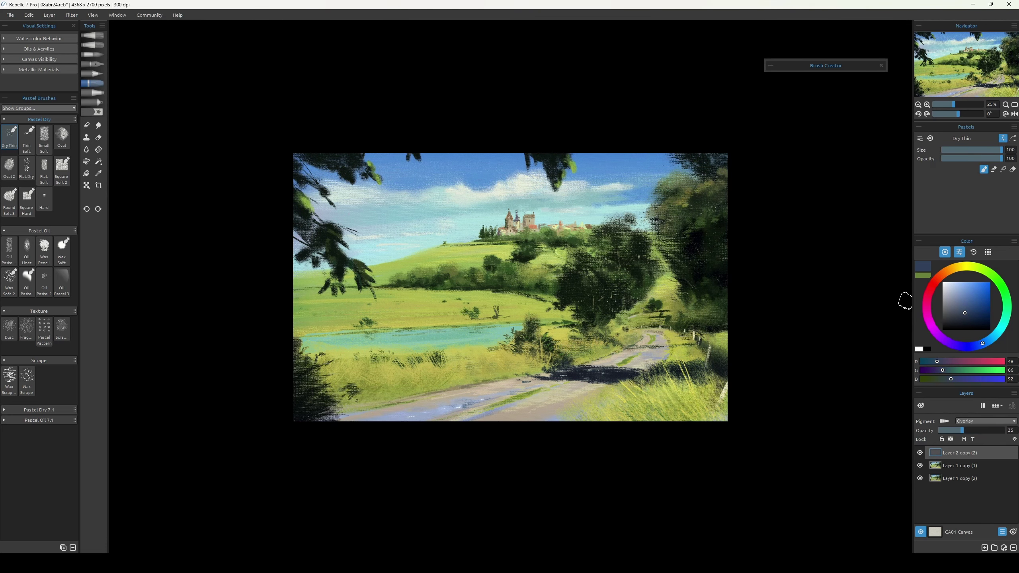
# Sharpen a duplicate of the merged painting with radius 3 px and strength 10.
pyautogui.click(71, 15)
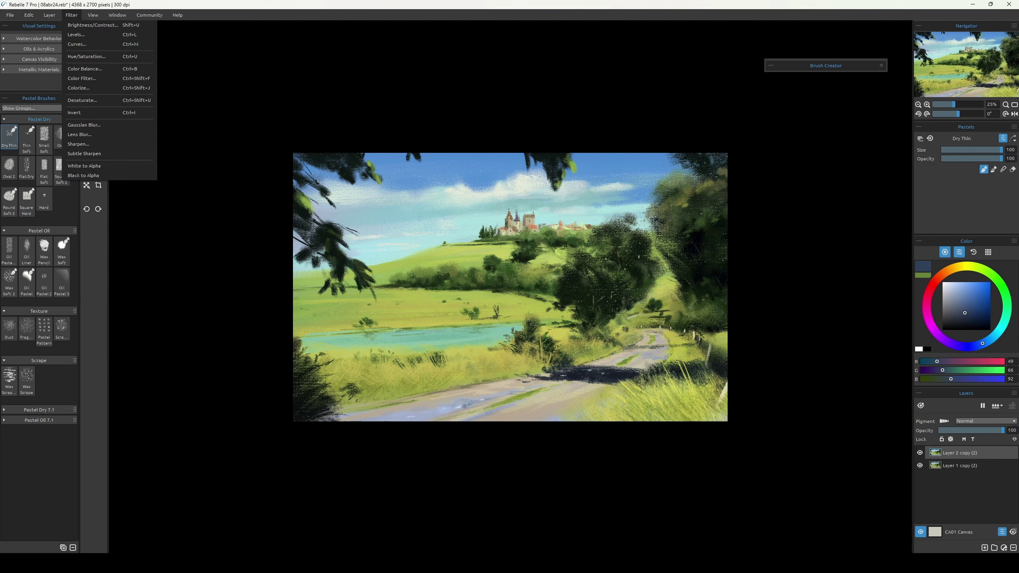
pyautogui.click(78, 143)
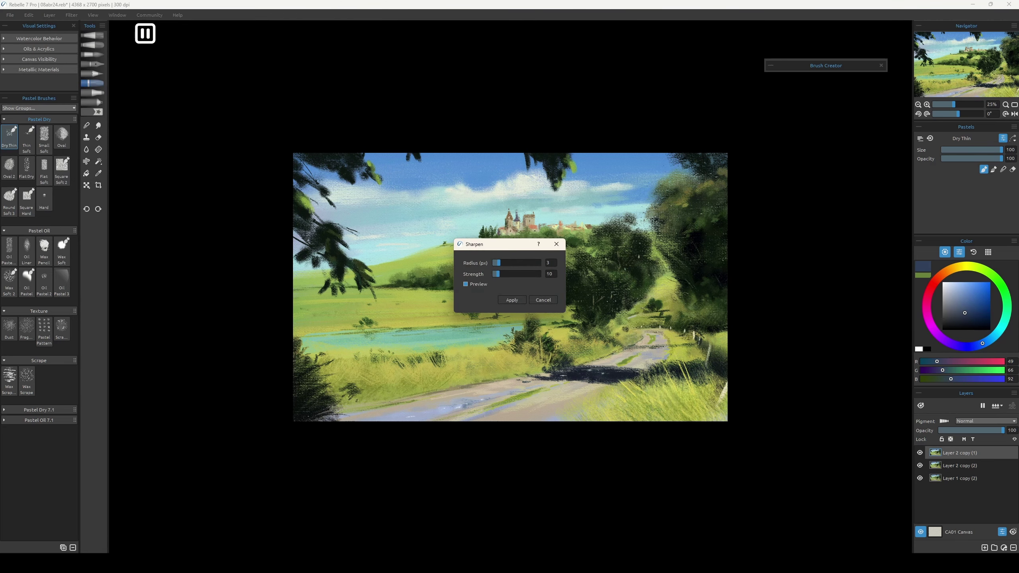
pyautogui.click(511, 300)
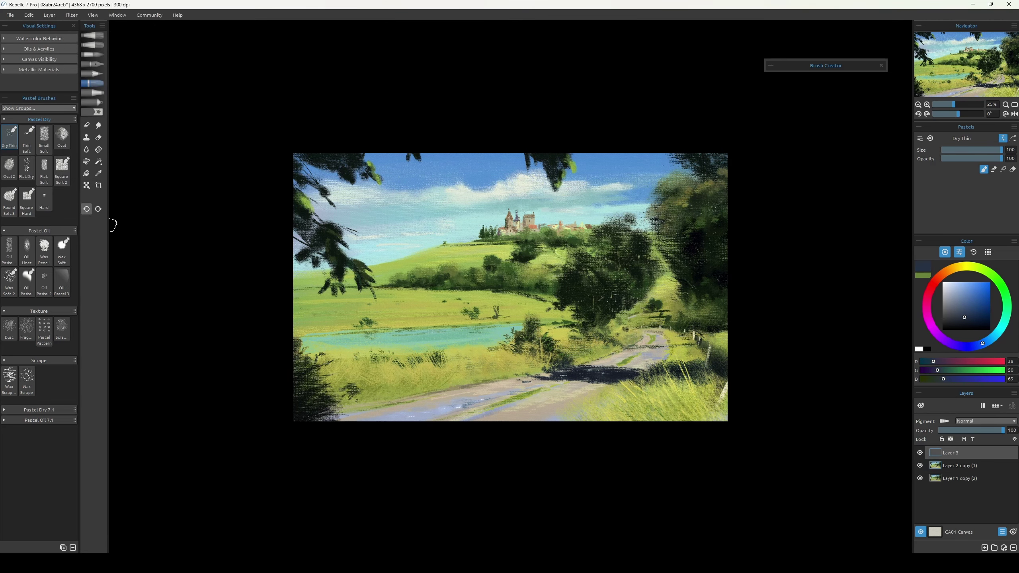